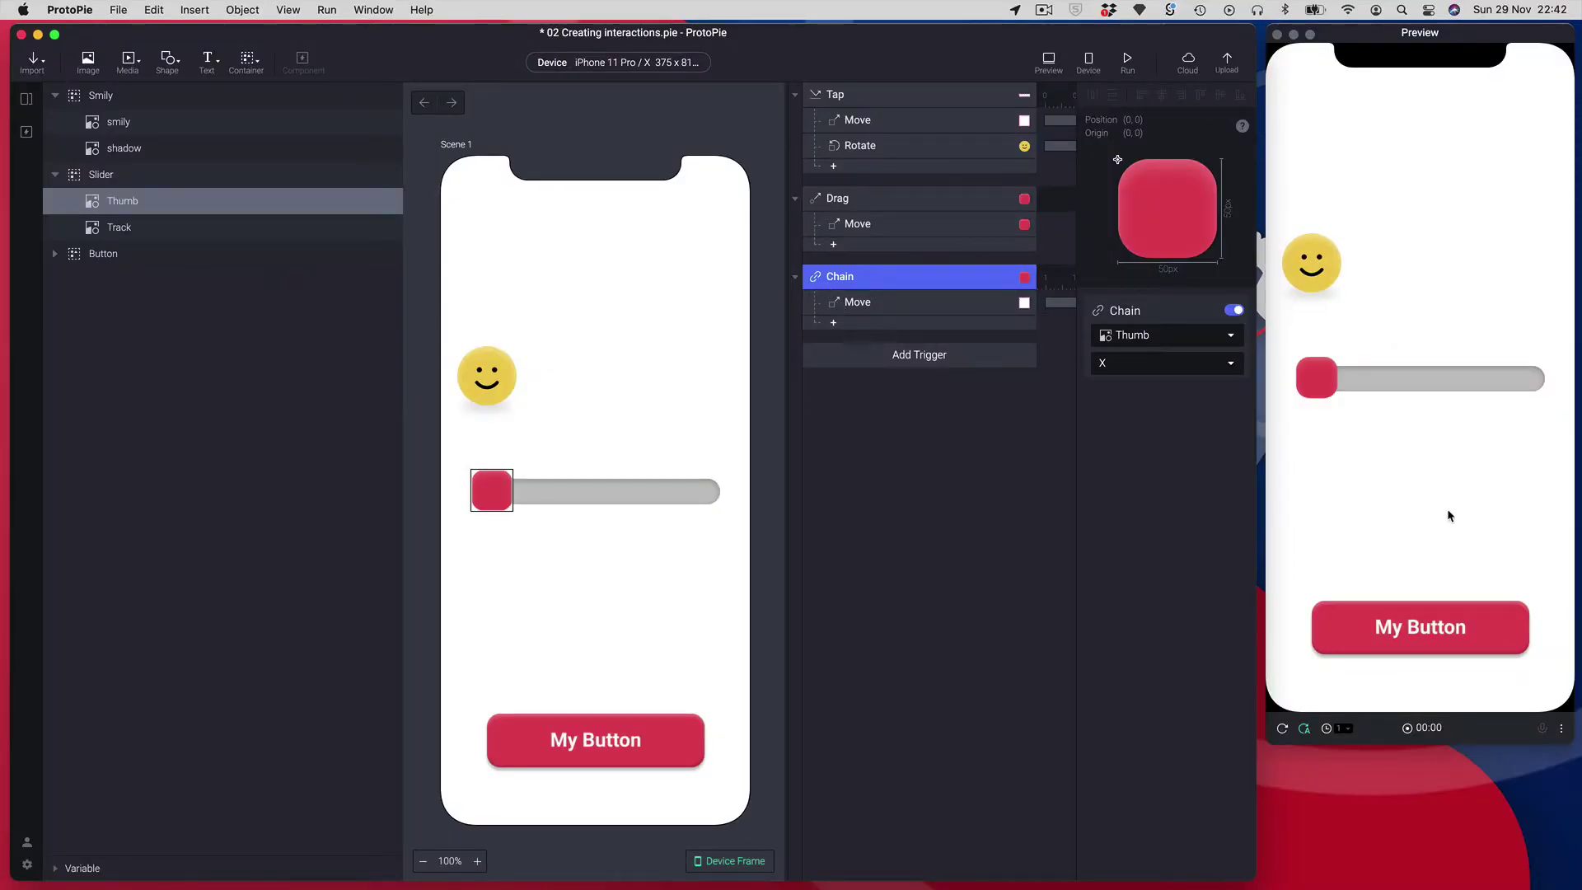
Test the slider in the preview by moving its red thumb toward the far end of the track
{"action": "left_click", "coordinate": [1350, 434]}
{"action": "left_click_drag", "start_coordinate": [1317, 379], "coordinate": [1525, 378]}
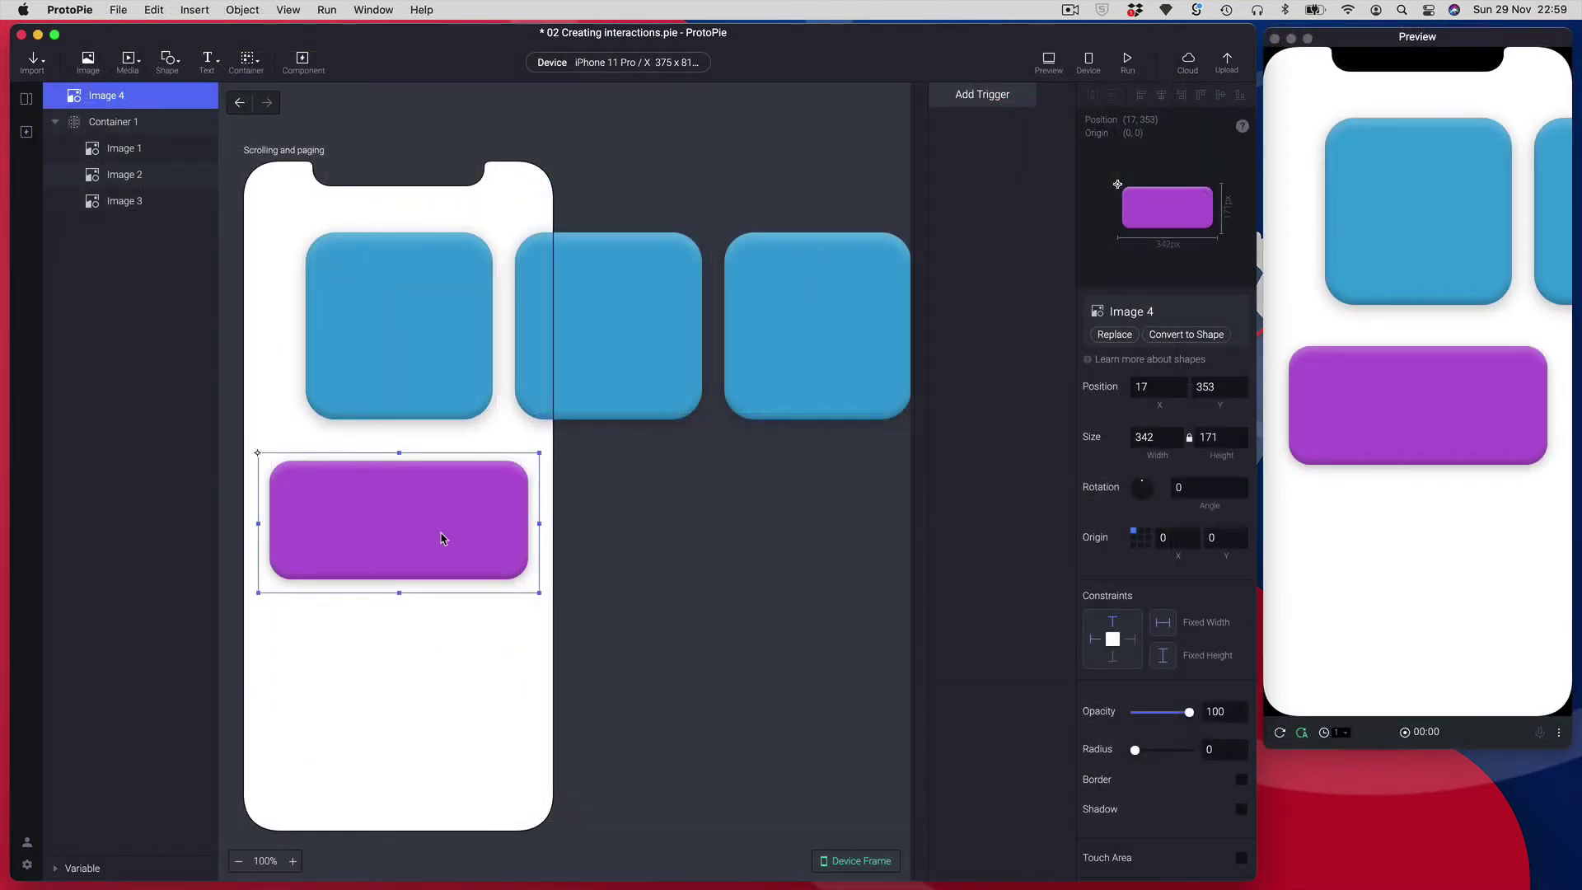
Duplicate the purple image, place the copy directly below the original, and duplicate it once more
{"action": "key", "text": "super+d"}
{"action": "left_click_drag", "start_coordinate": [430, 593], "coordinate": [413, 805]}
{"action": "key", "text": "super+d"}
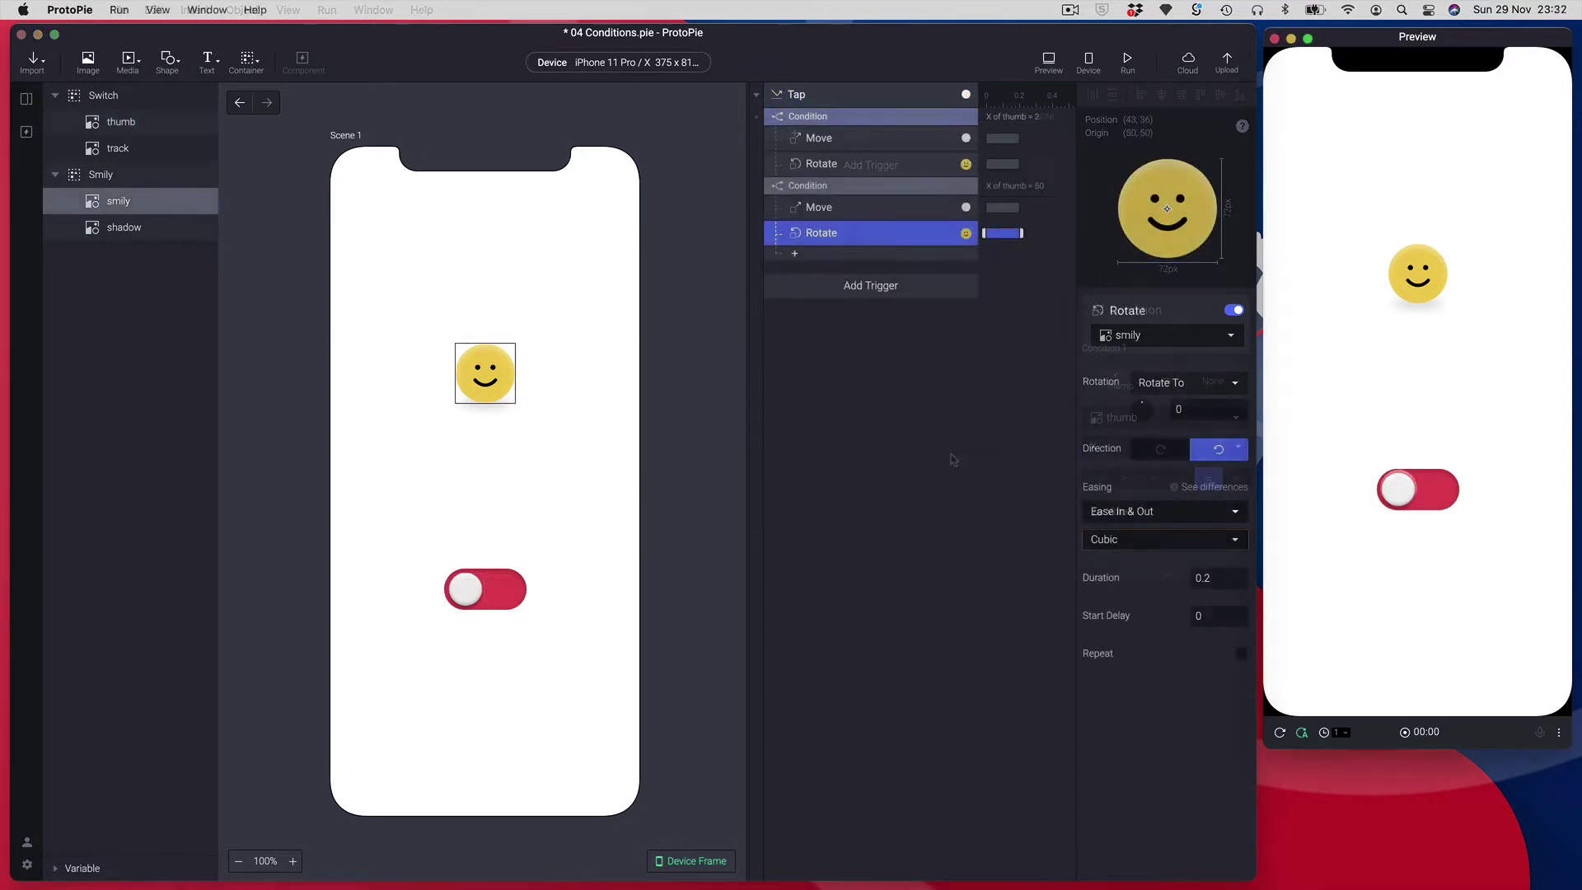
Test the red switch toggle and the checklist scene's back navigation in the preview
{"action": "left_click", "coordinate": [1450, 502]}
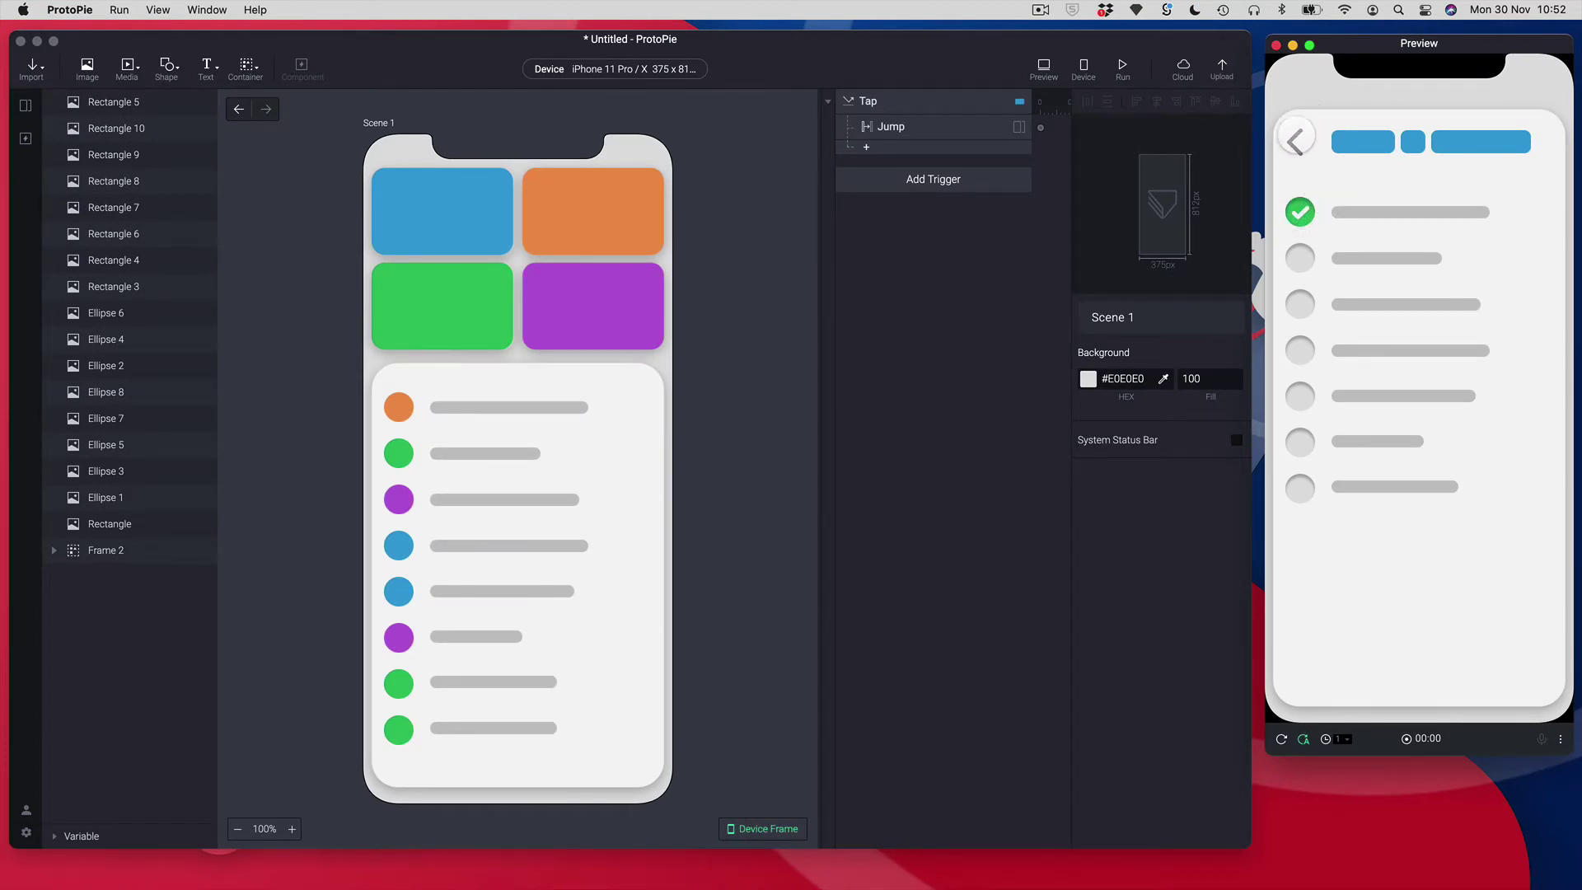
{"action": "left_click", "coordinate": [1296, 144]}
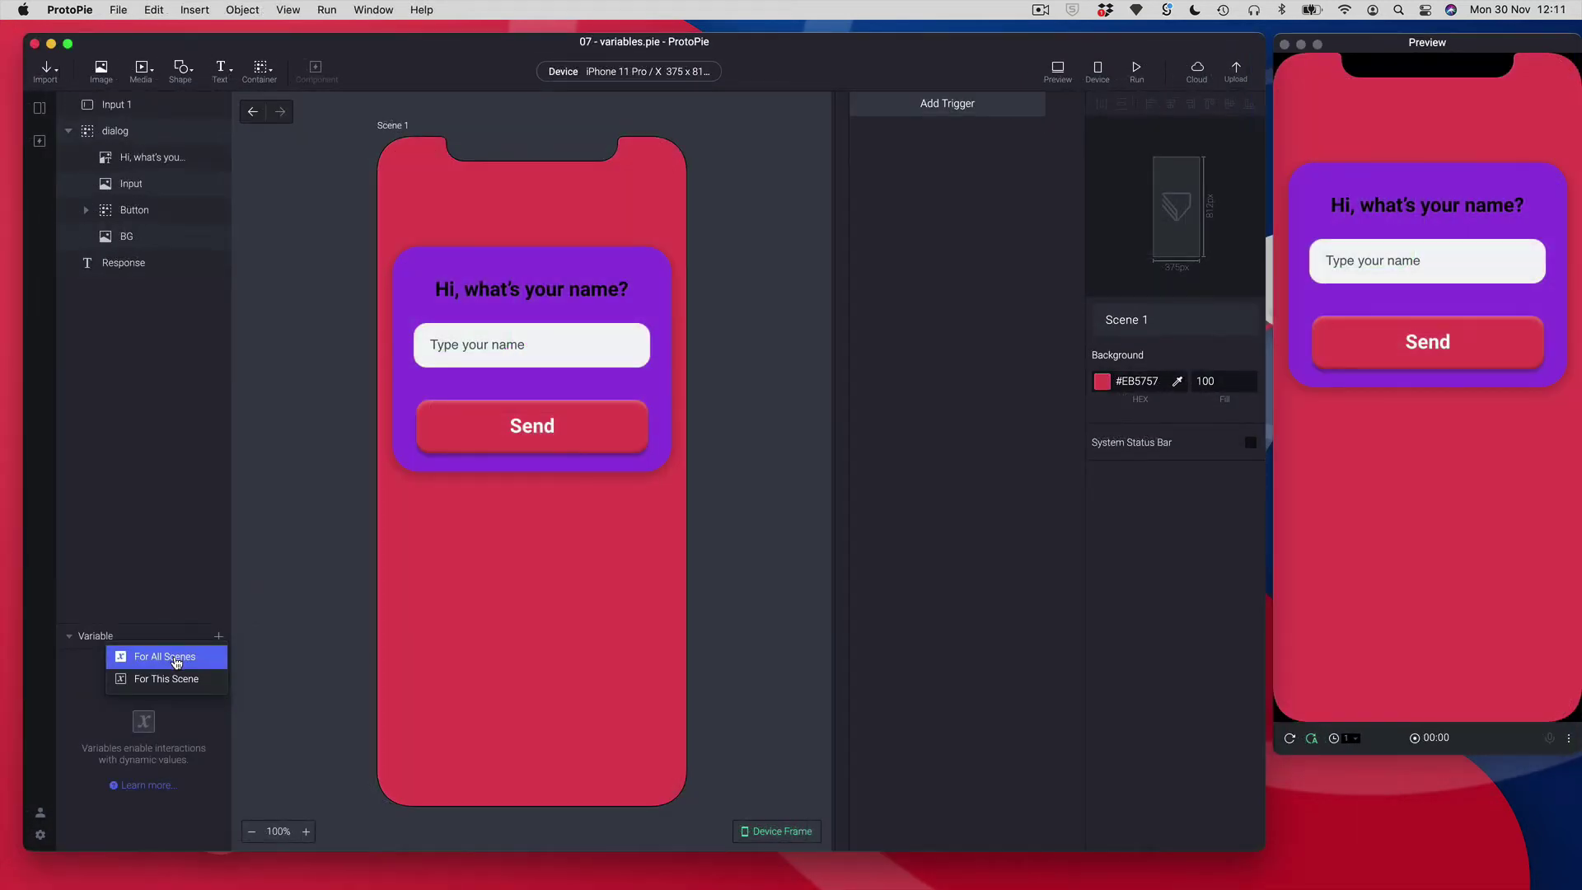
Create a variable for all scenes and choose variable1 as the target of the Tap trigger's Assign response
{"action": "left_click", "coordinate": [176, 656]}
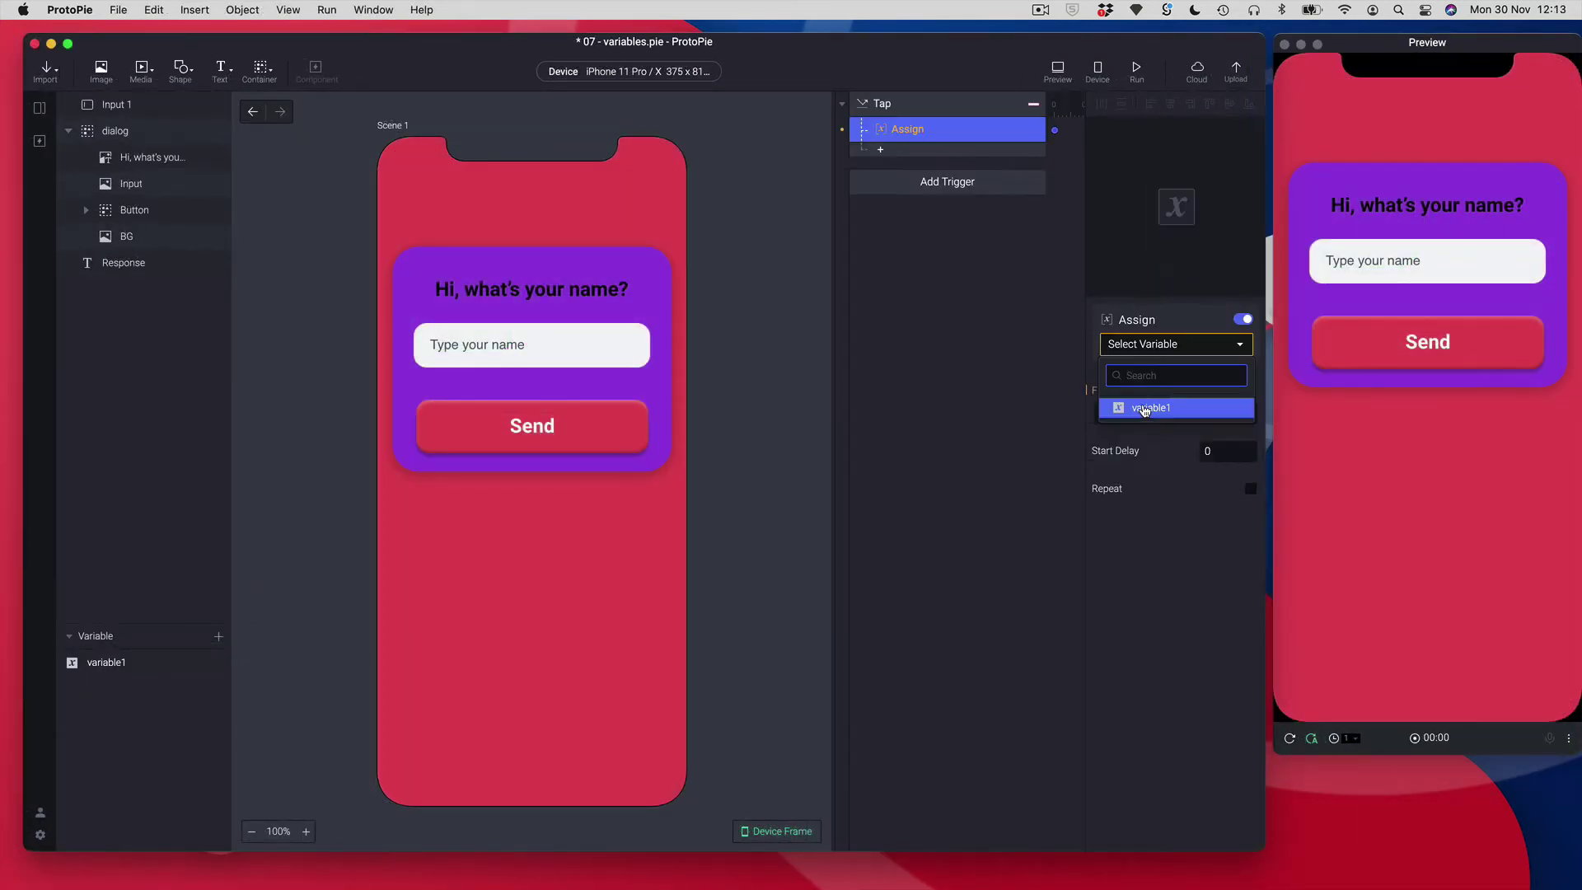
{"action": "left_click", "coordinate": [1145, 409]}
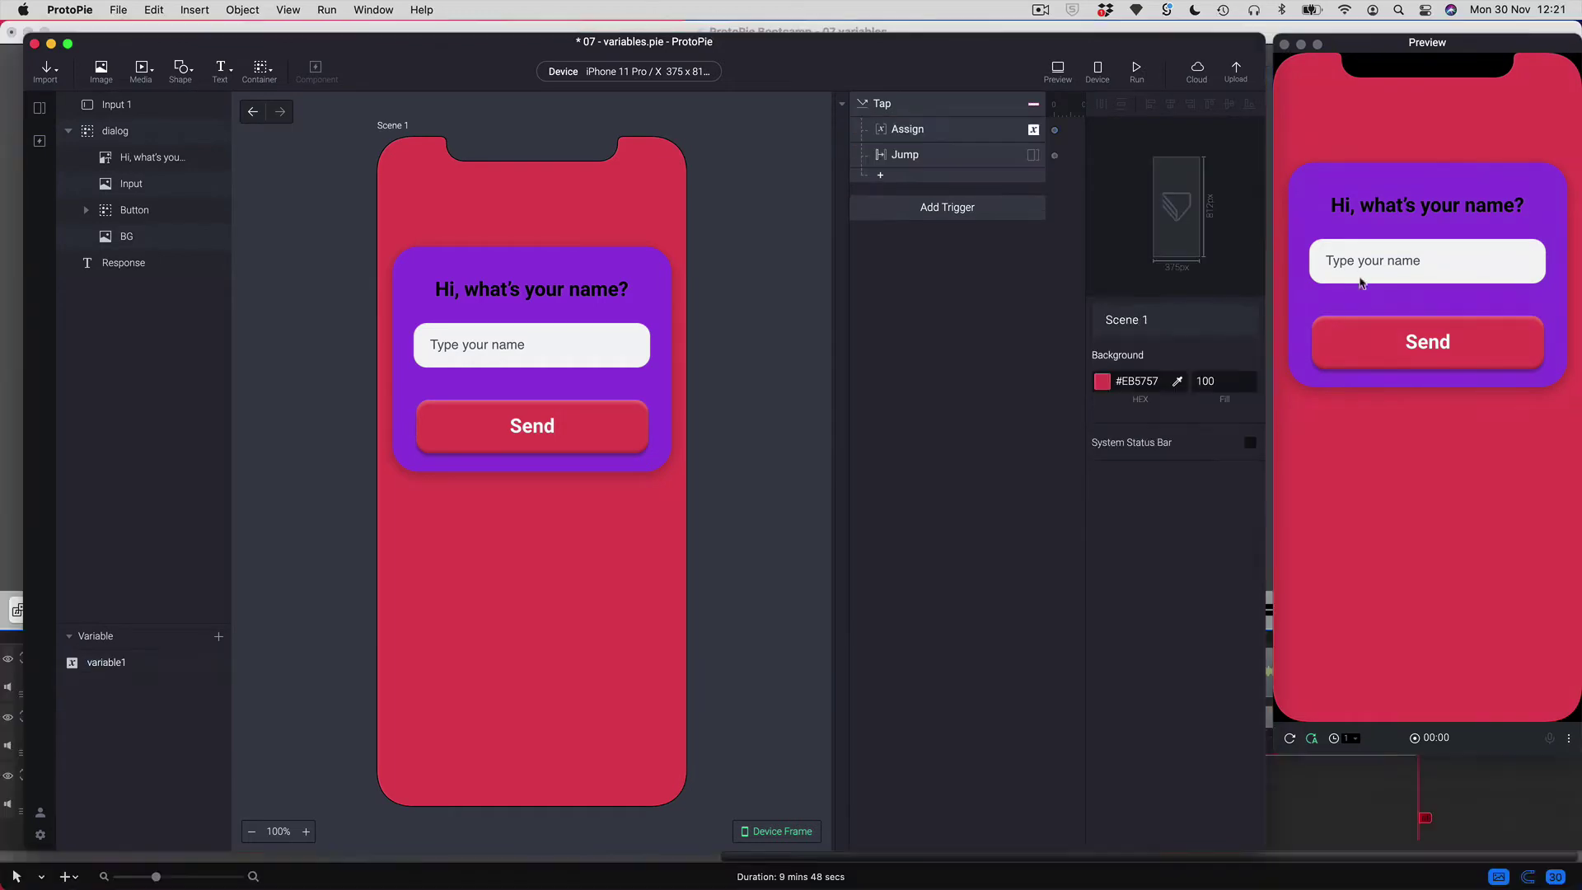
Test the dialog in the preview by entering a first name in the name field and sending it
{"action": "left_click", "coordinate": [1363, 260]}
{"action": "type", "text": "Darren"}
{"action": "left_click", "coordinate": [1422, 342]}
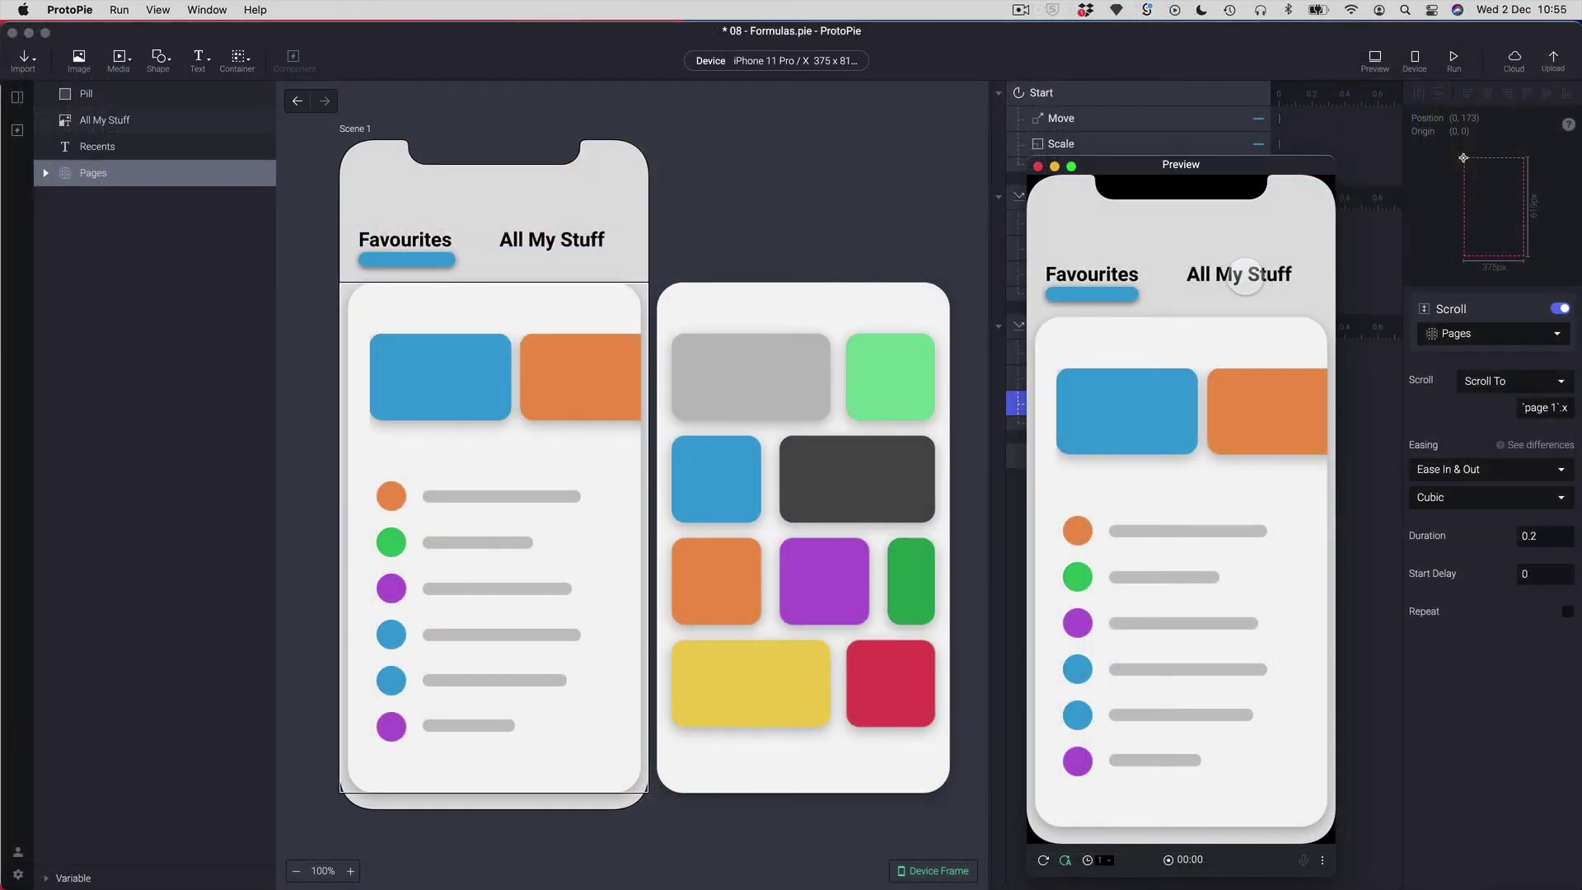
Test the All My Stuff tab and complete the search text "orange" in the preview's search field
{"action": "left_click", "coordinate": [1245, 275]}
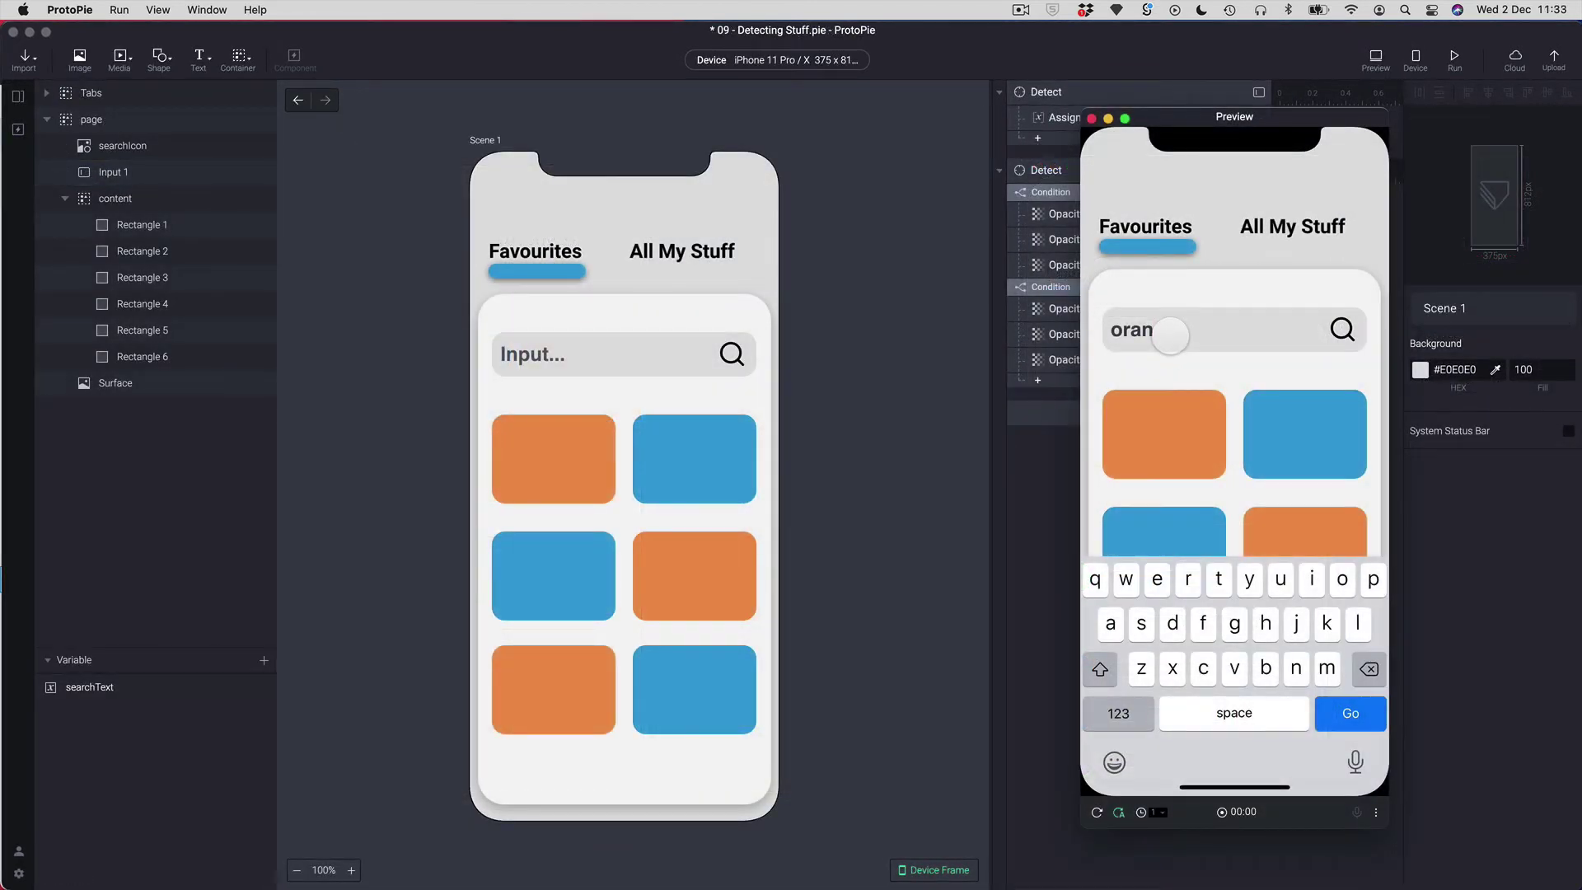
{"action": "type", "text": "g"}
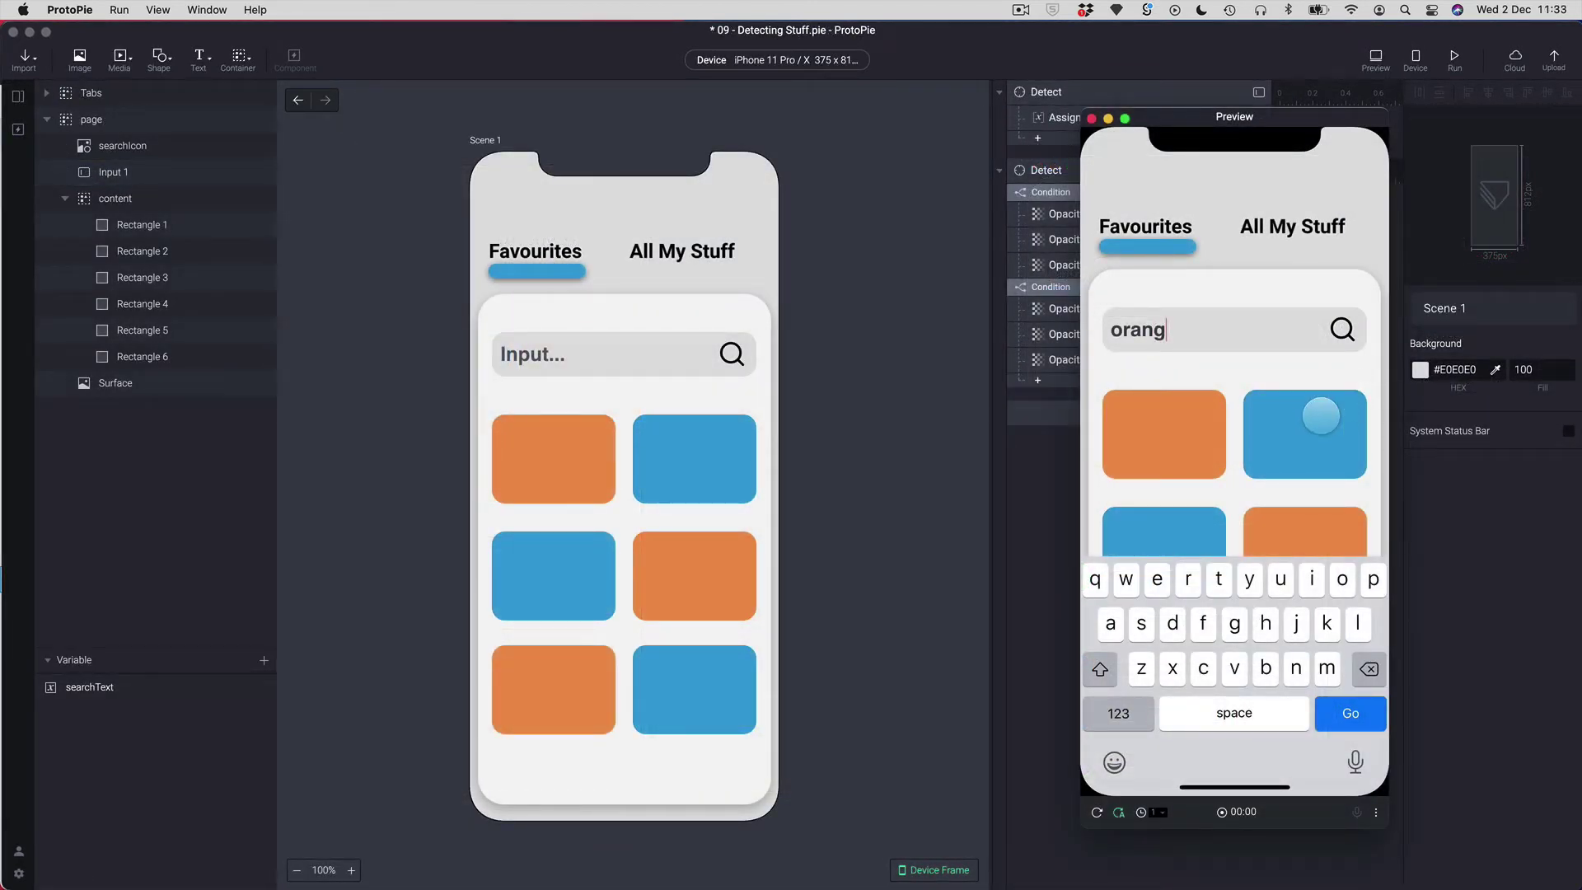
{"action": "type", "text": "e"}
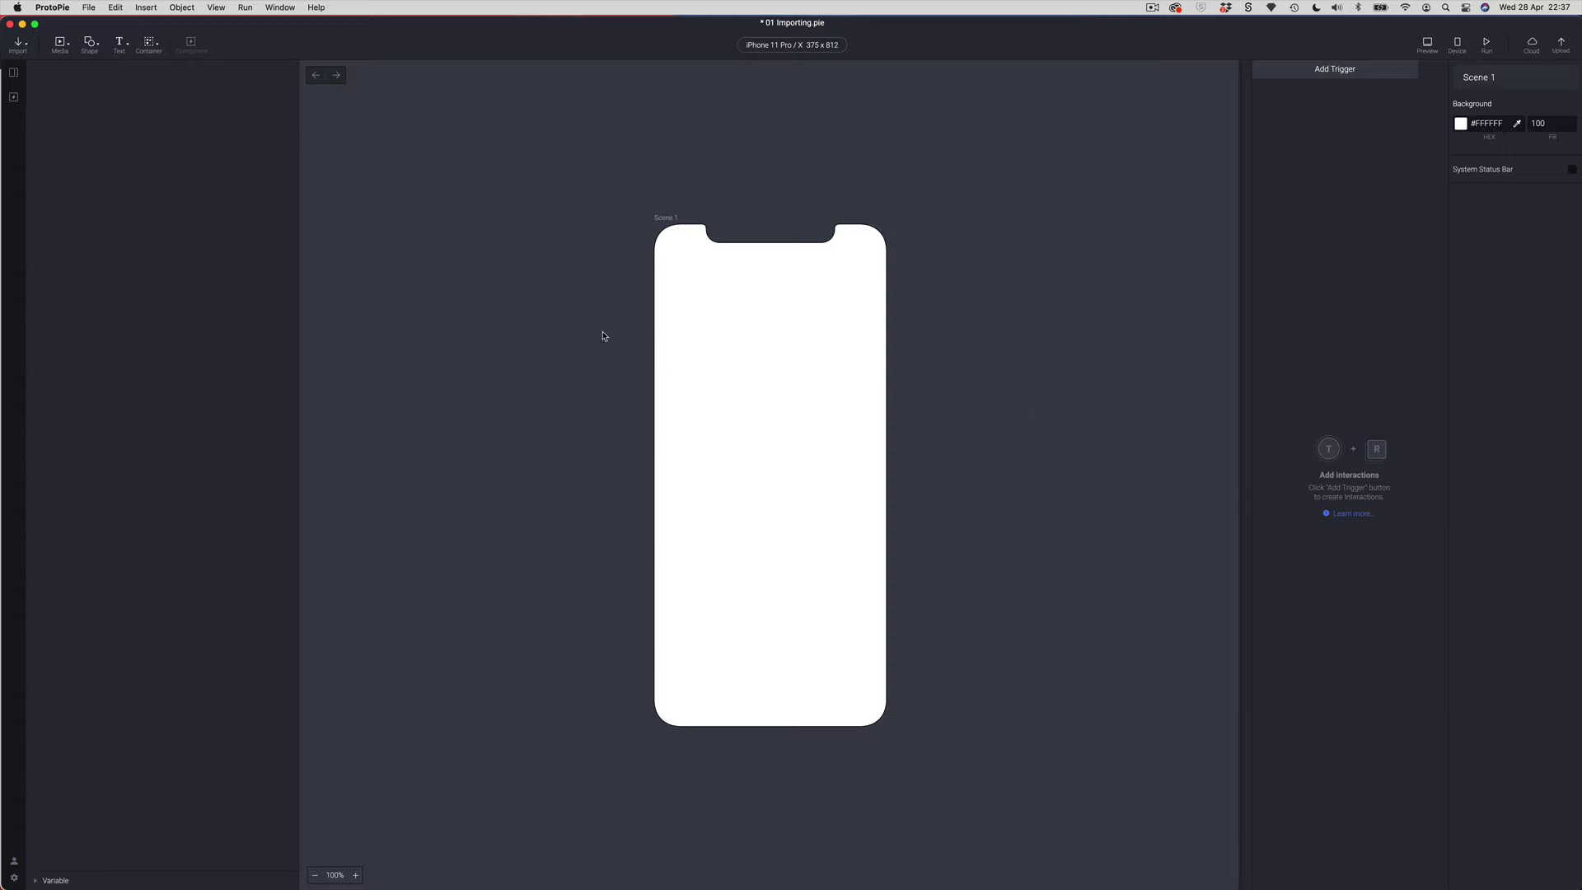
{"action": "left_click", "coordinate": [22, 45]}
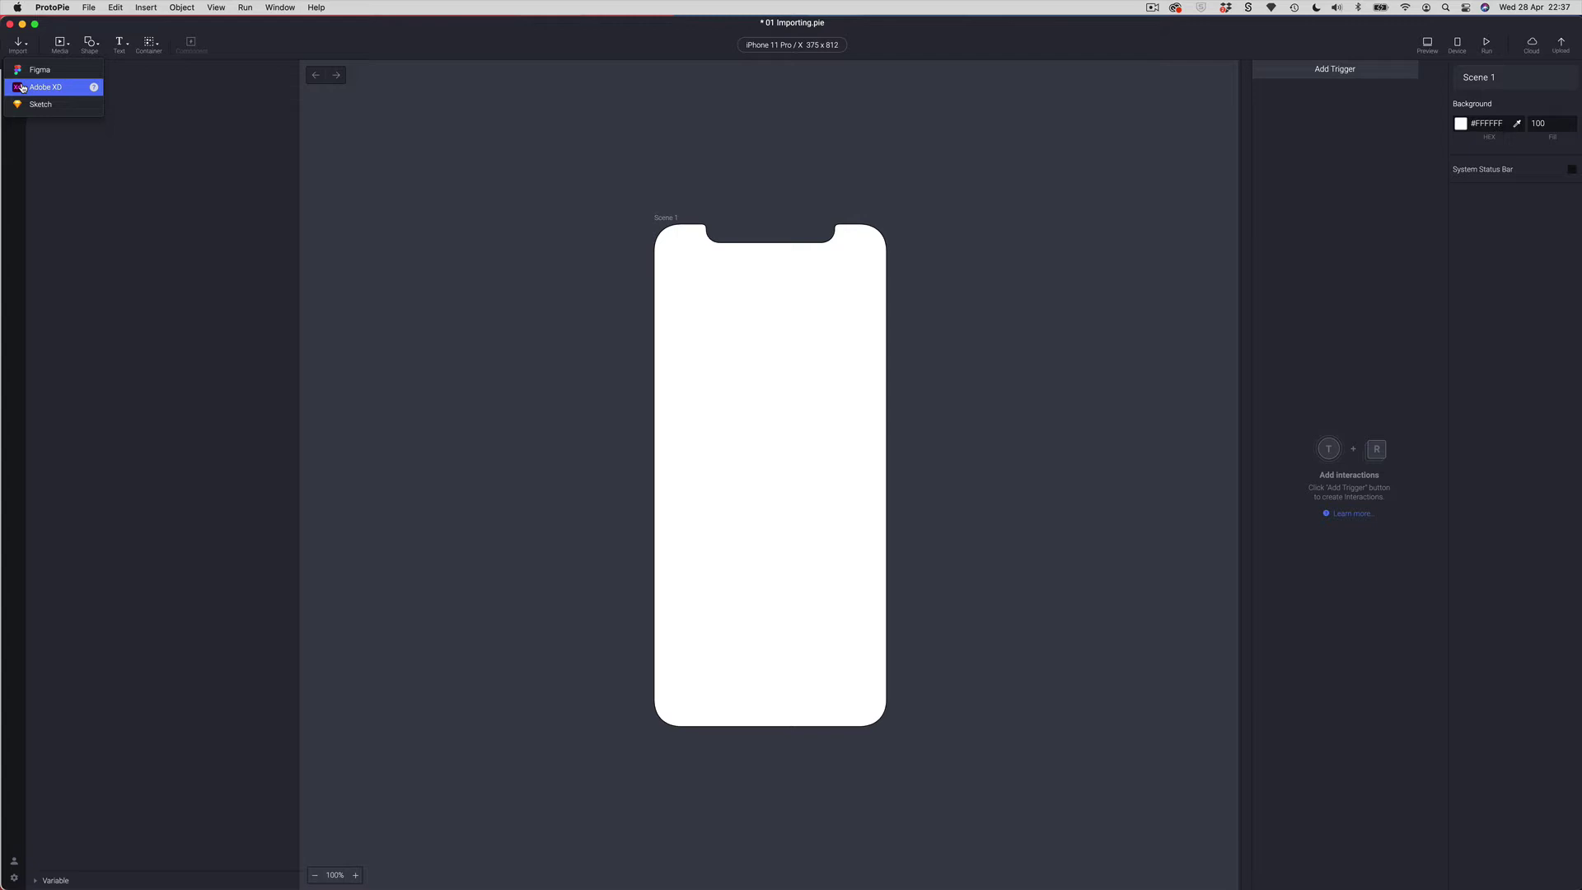
{"action": "left_click", "coordinate": [401, 177]}
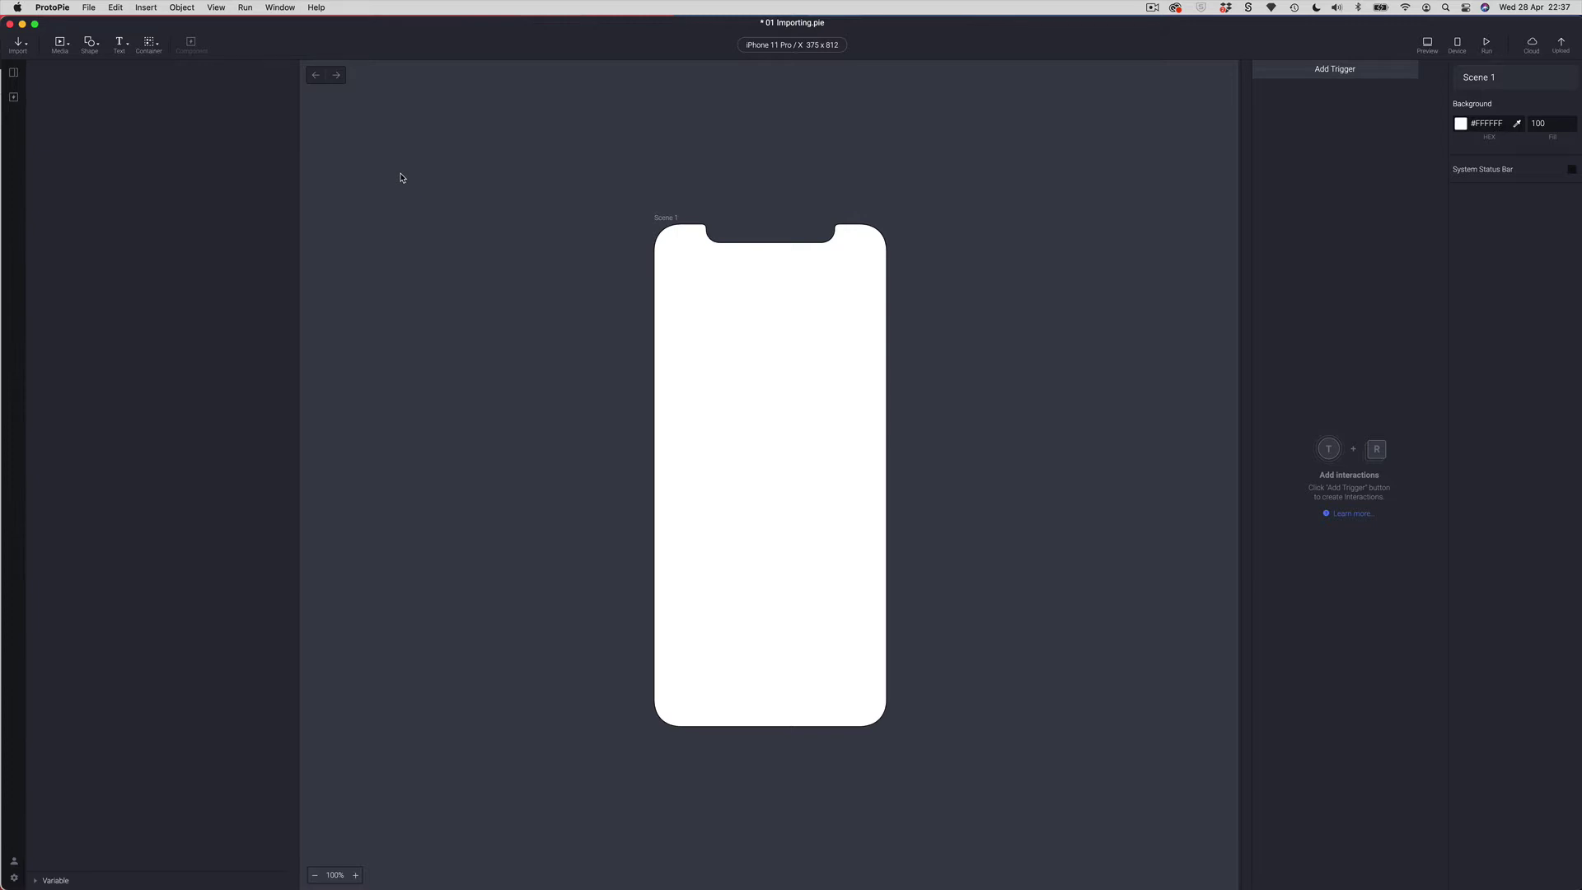
Switch to Figma and run the ProtoPie plugin, placing its window on empty canvas beside the Assets 1 frame
{"action": "key", "text": "super+Tab"}
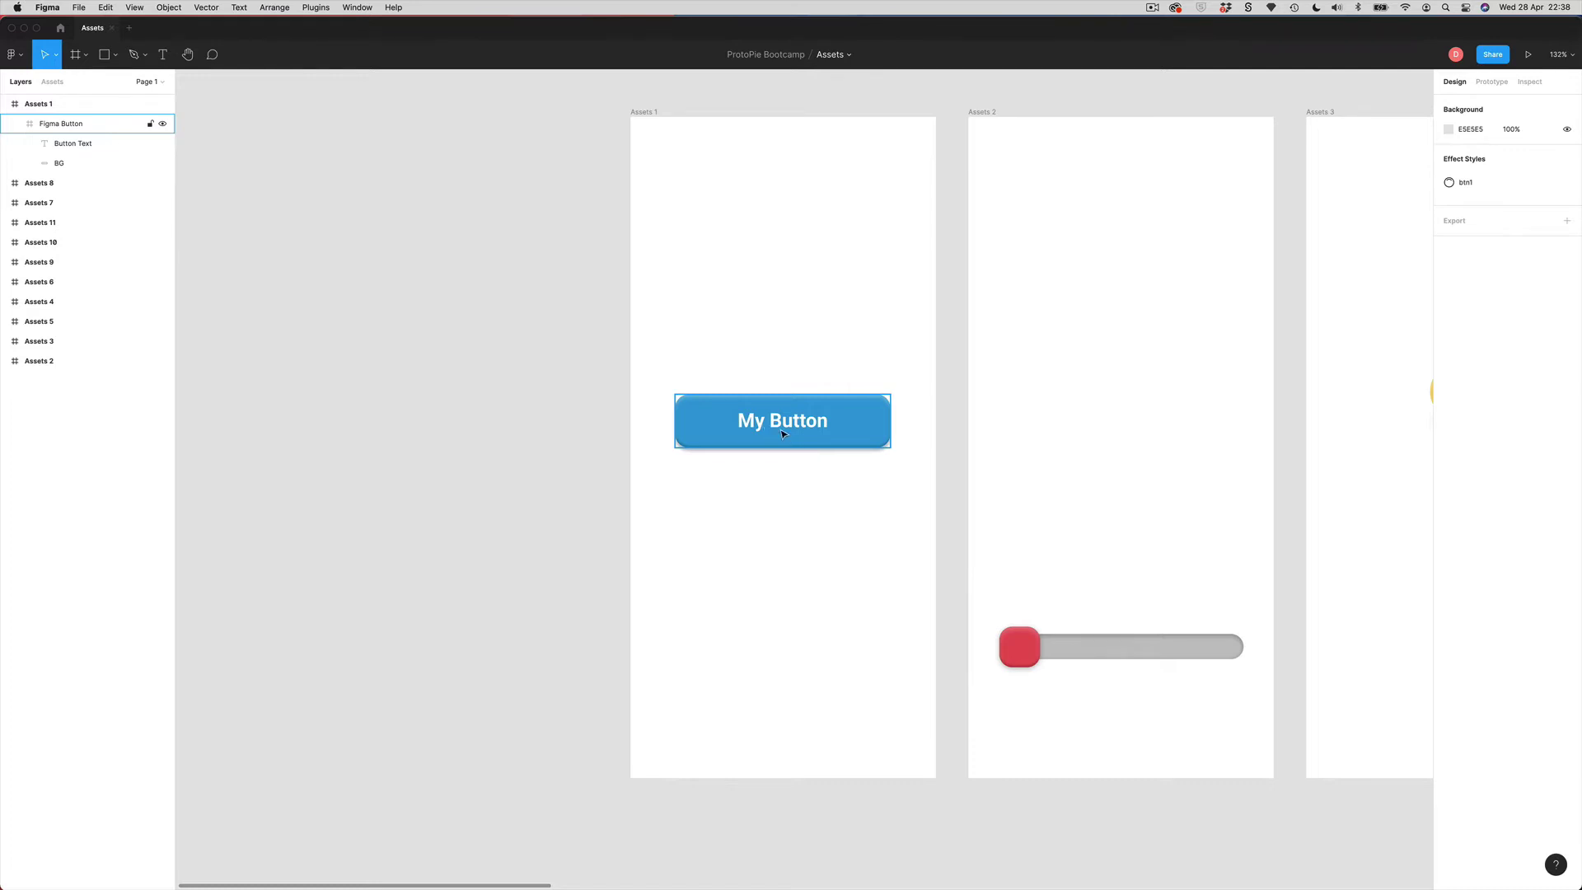
{"action": "left_click", "coordinate": [11, 56]}
{"action": "mouse_move", "coordinate": [47, 227]}
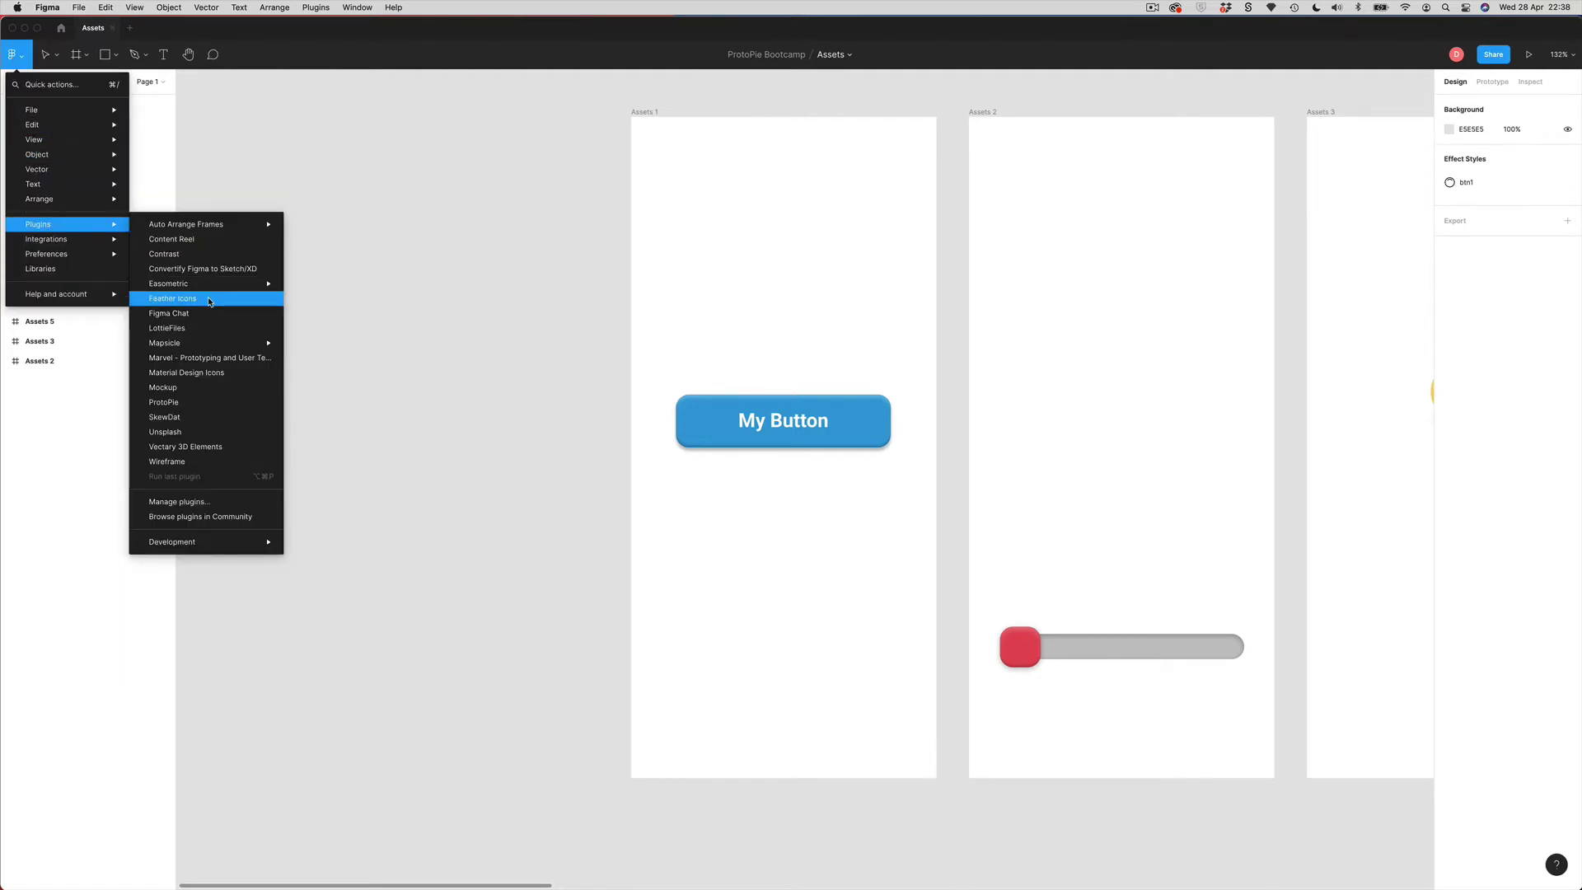
{"action": "left_click", "coordinate": [195, 402]}
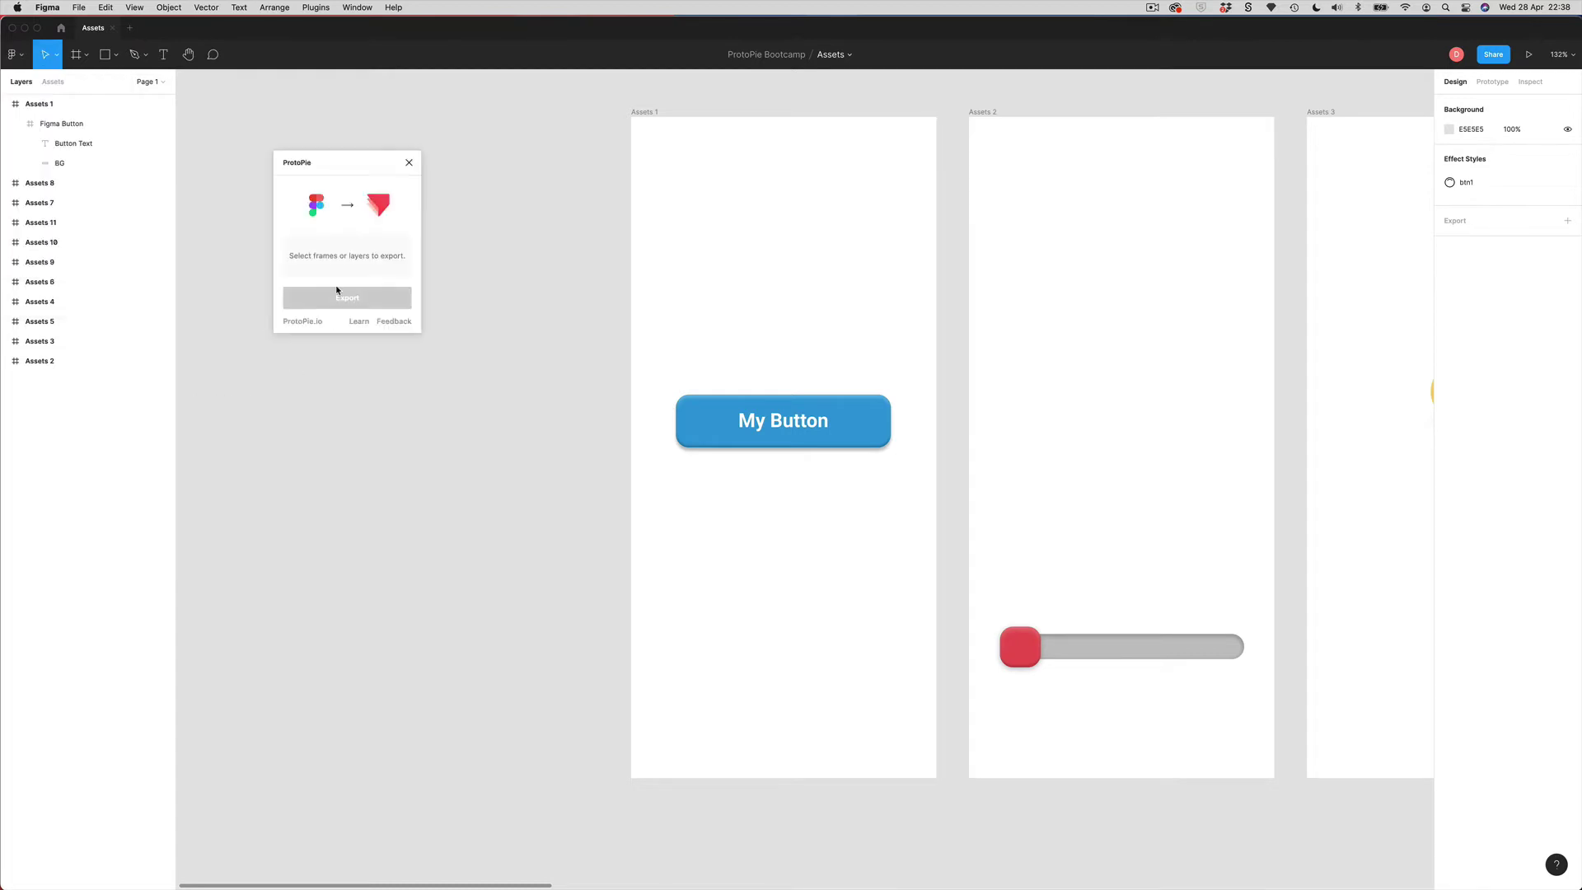
{"action": "left_click_drag", "start_coordinate": [347, 160], "coordinate": [367, 174]}
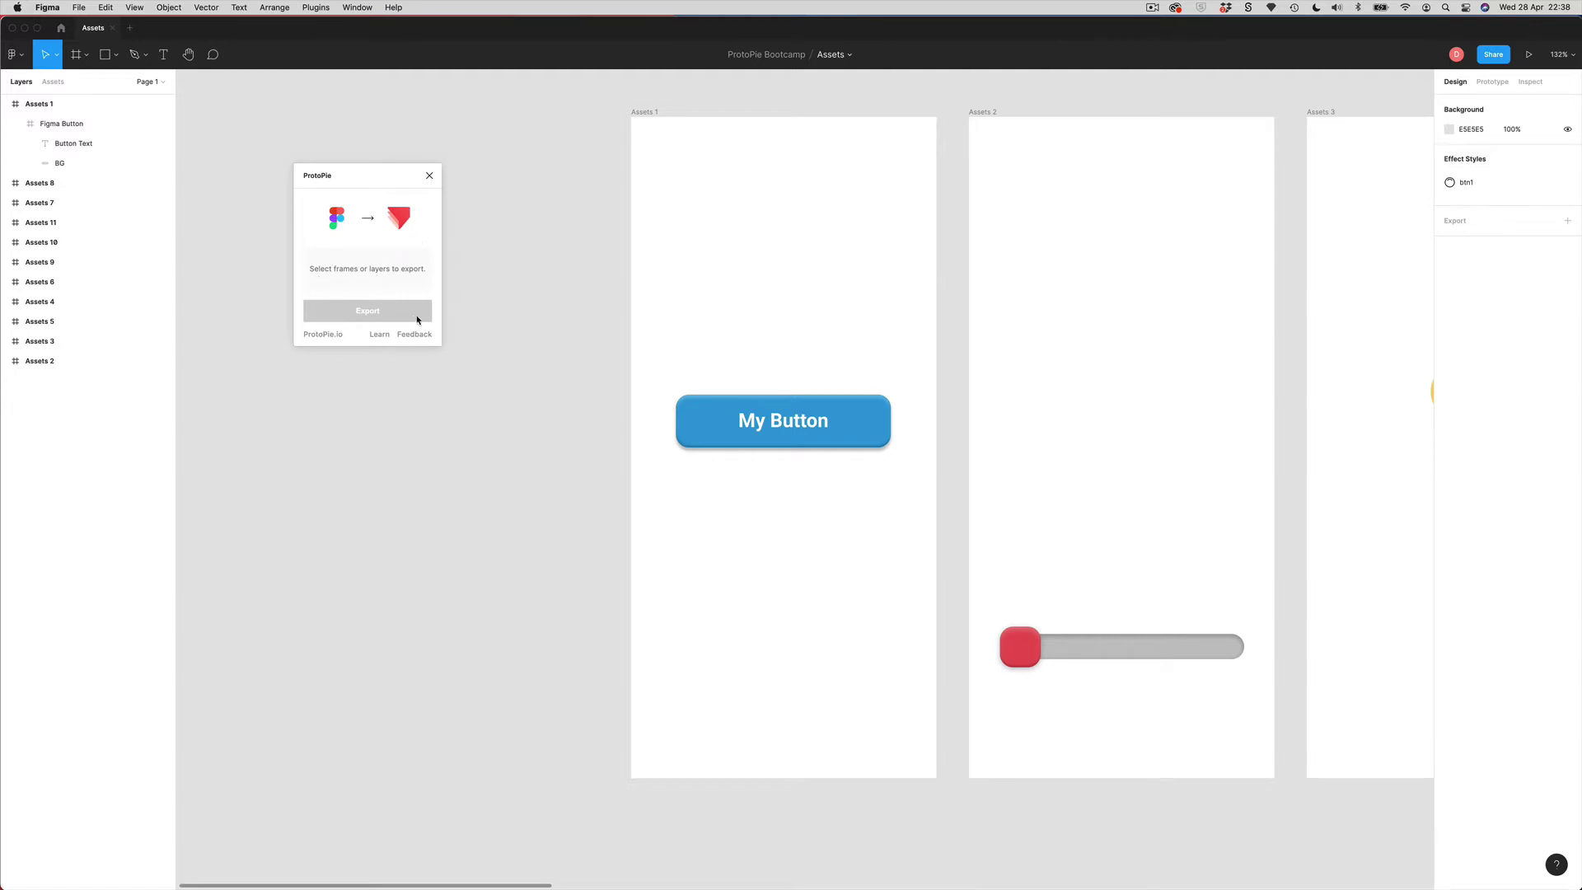
Export the blue Figma Button frame to ProtoPie and expand the imported group's layers
{"action": "left_click", "coordinate": [725, 440]}
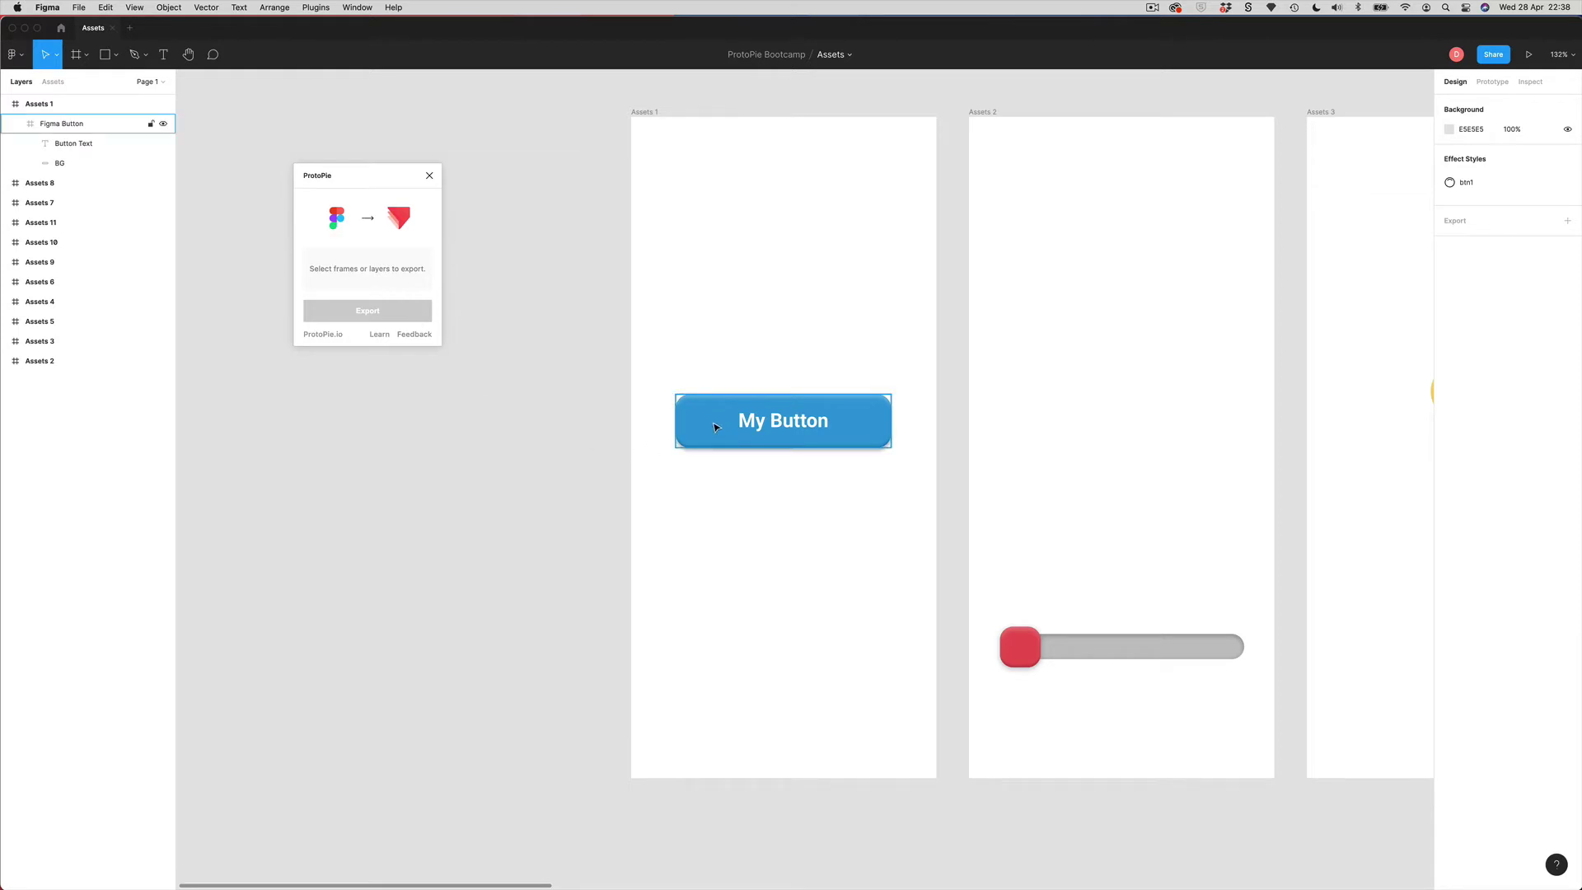
{"action": "left_click", "coordinate": [715, 427]}
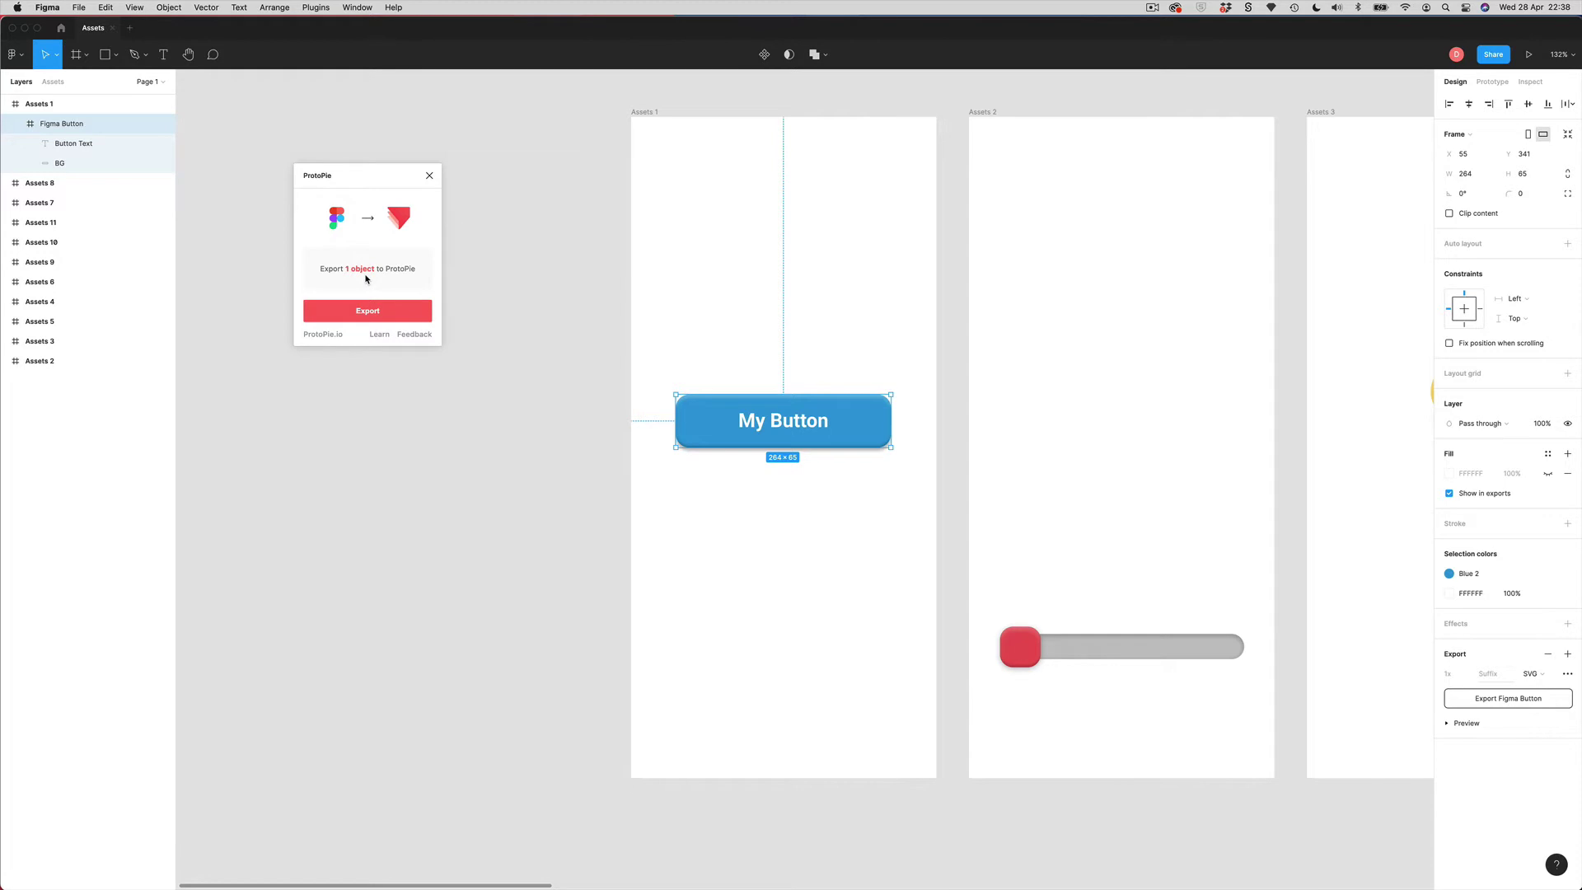
{"action": "left_click", "coordinate": [365, 317]}
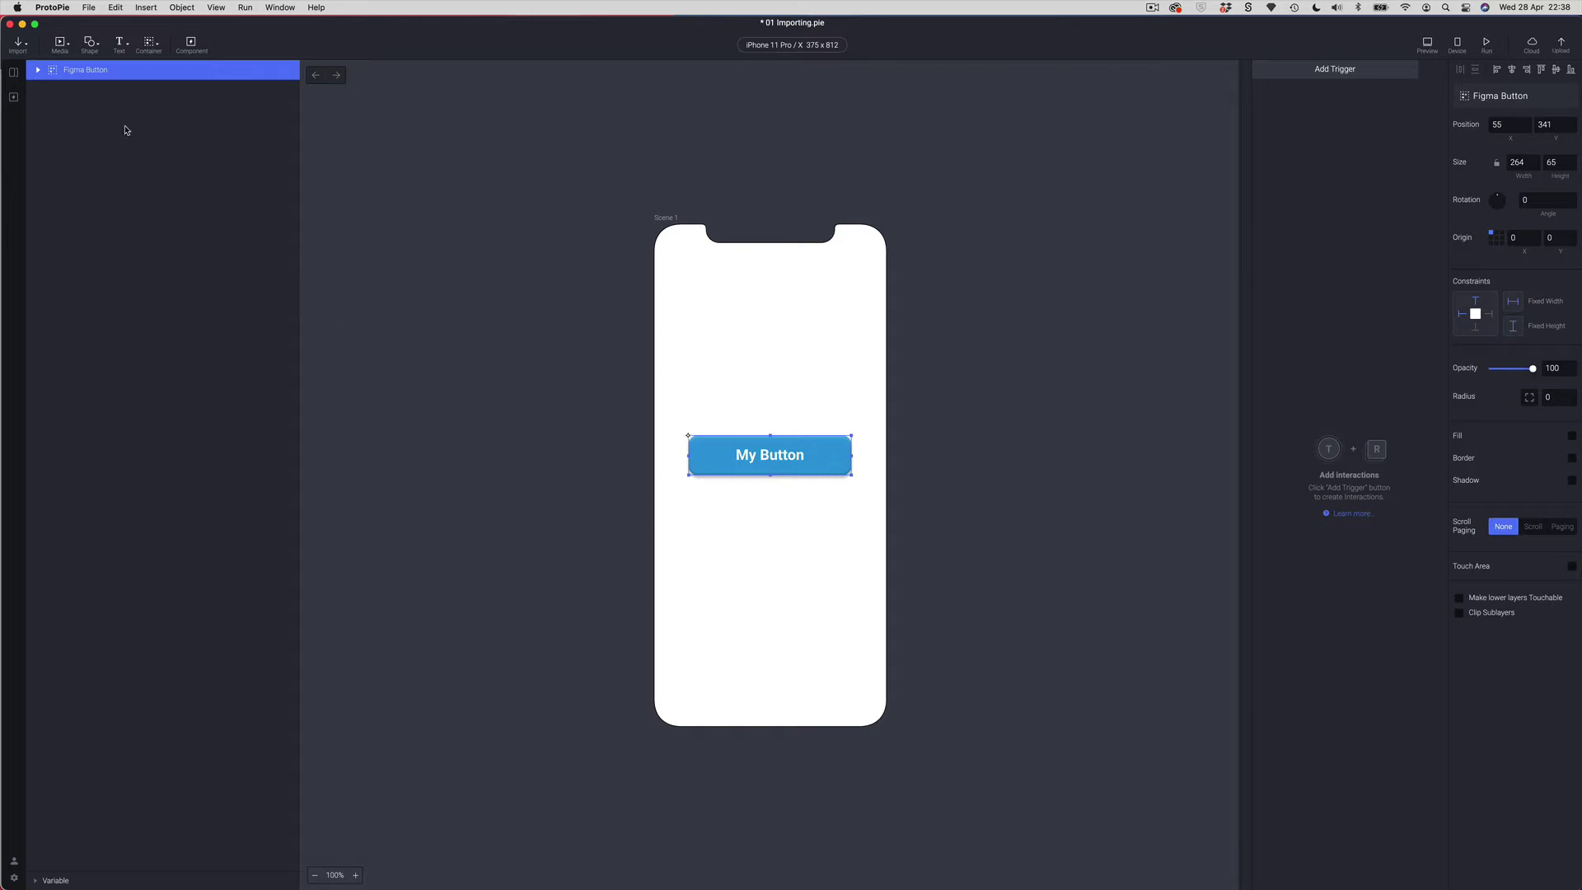
{"action": "left_click", "coordinate": [38, 71]}
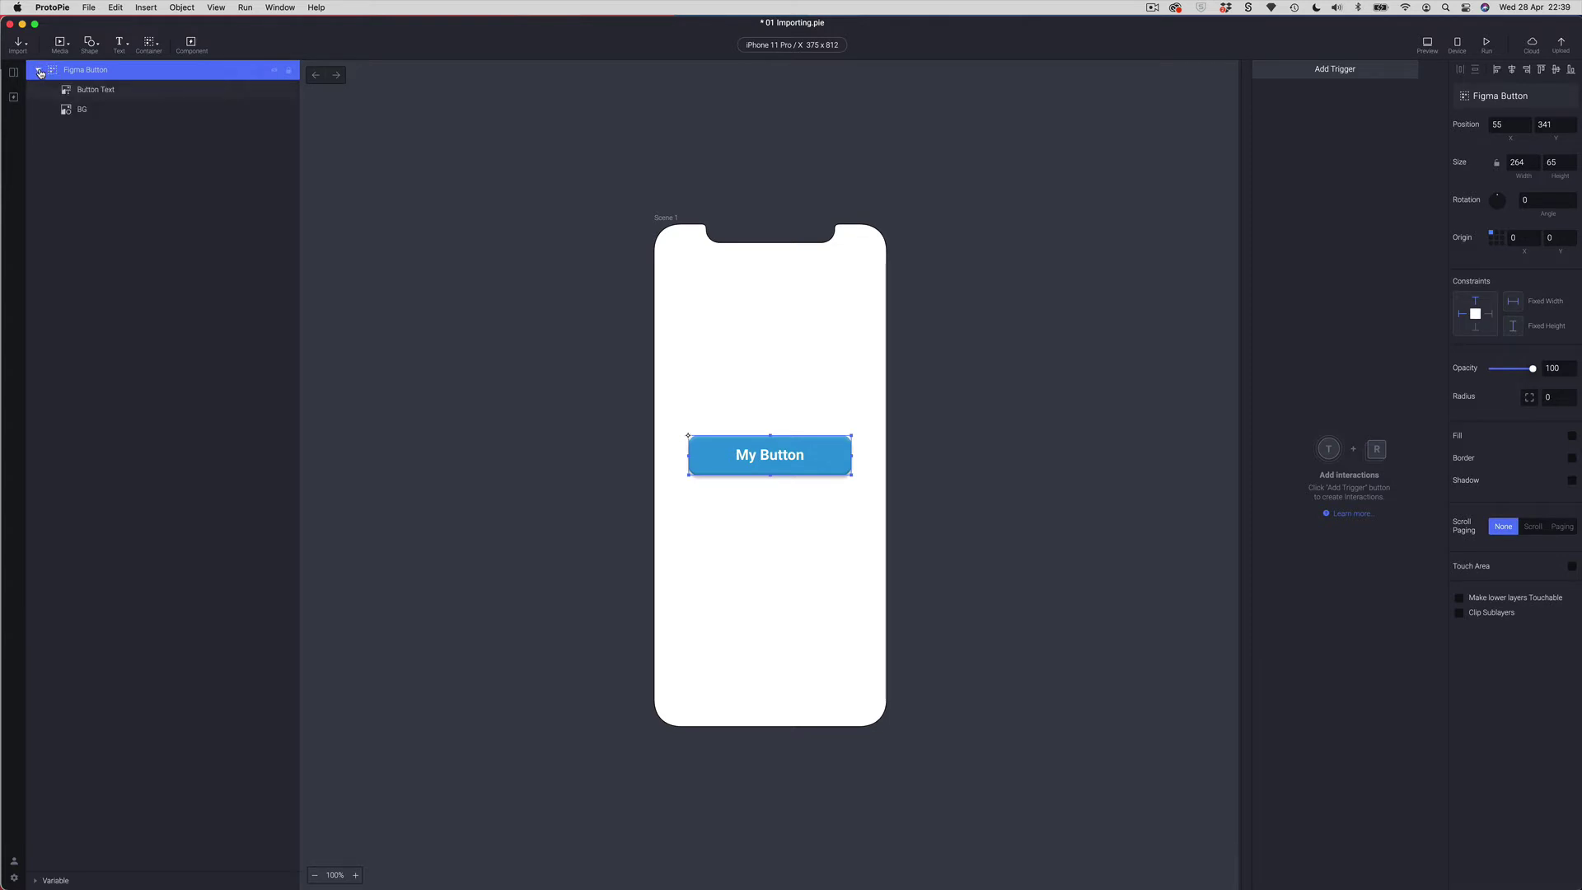
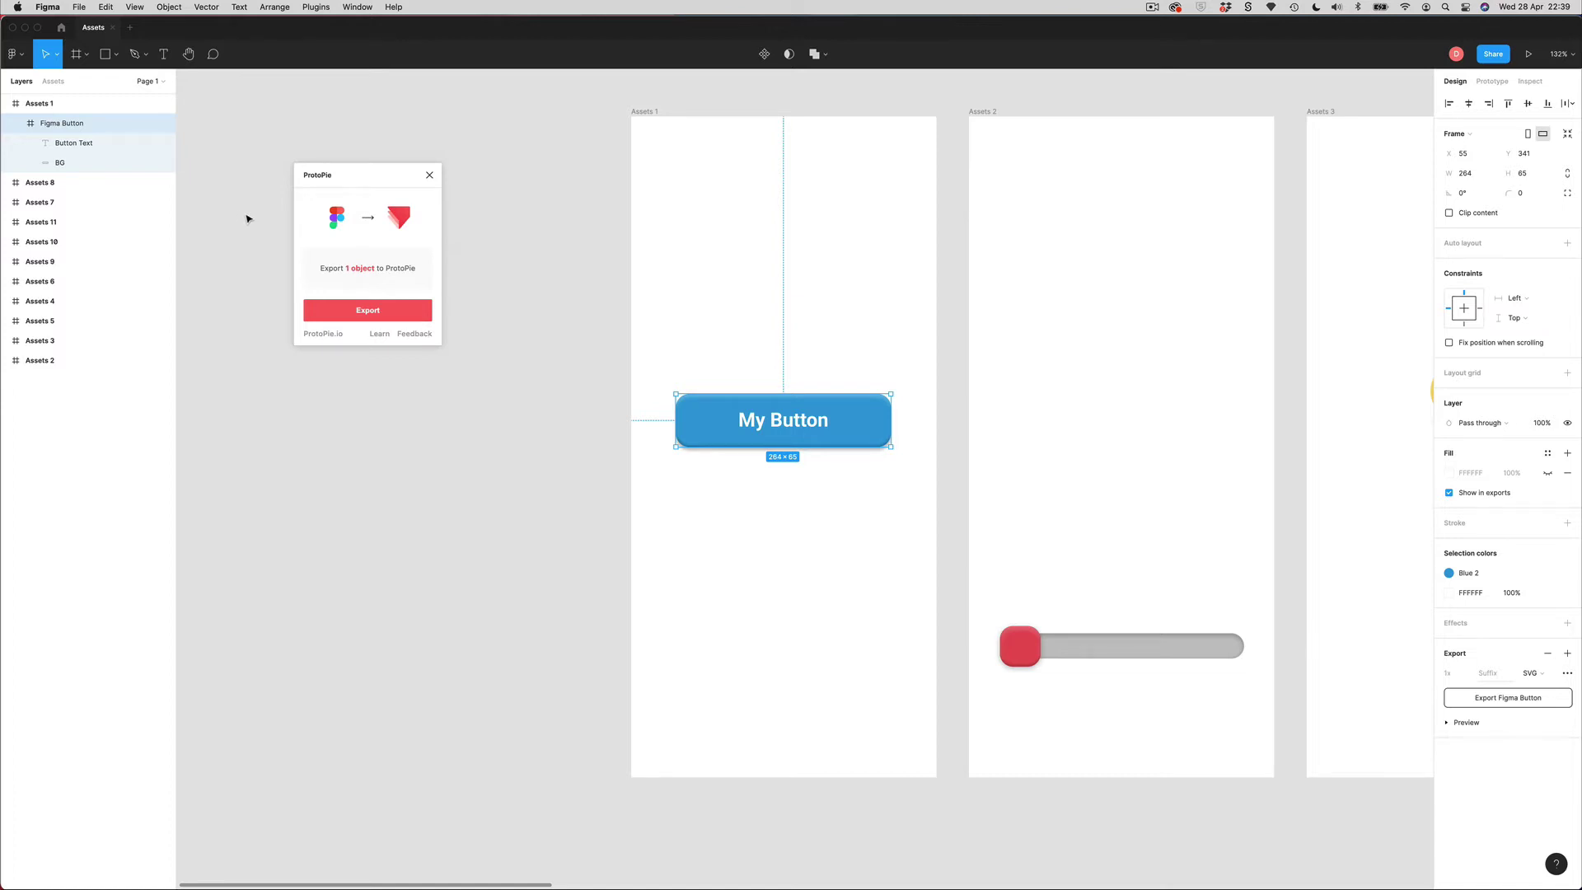
Switch to Sketch and change the fill of the sketch button's Rectangle layer to orange, #FFB000
{"action": "key", "text": "super+Tab"}
{"action": "key", "text": "super+Tab"}
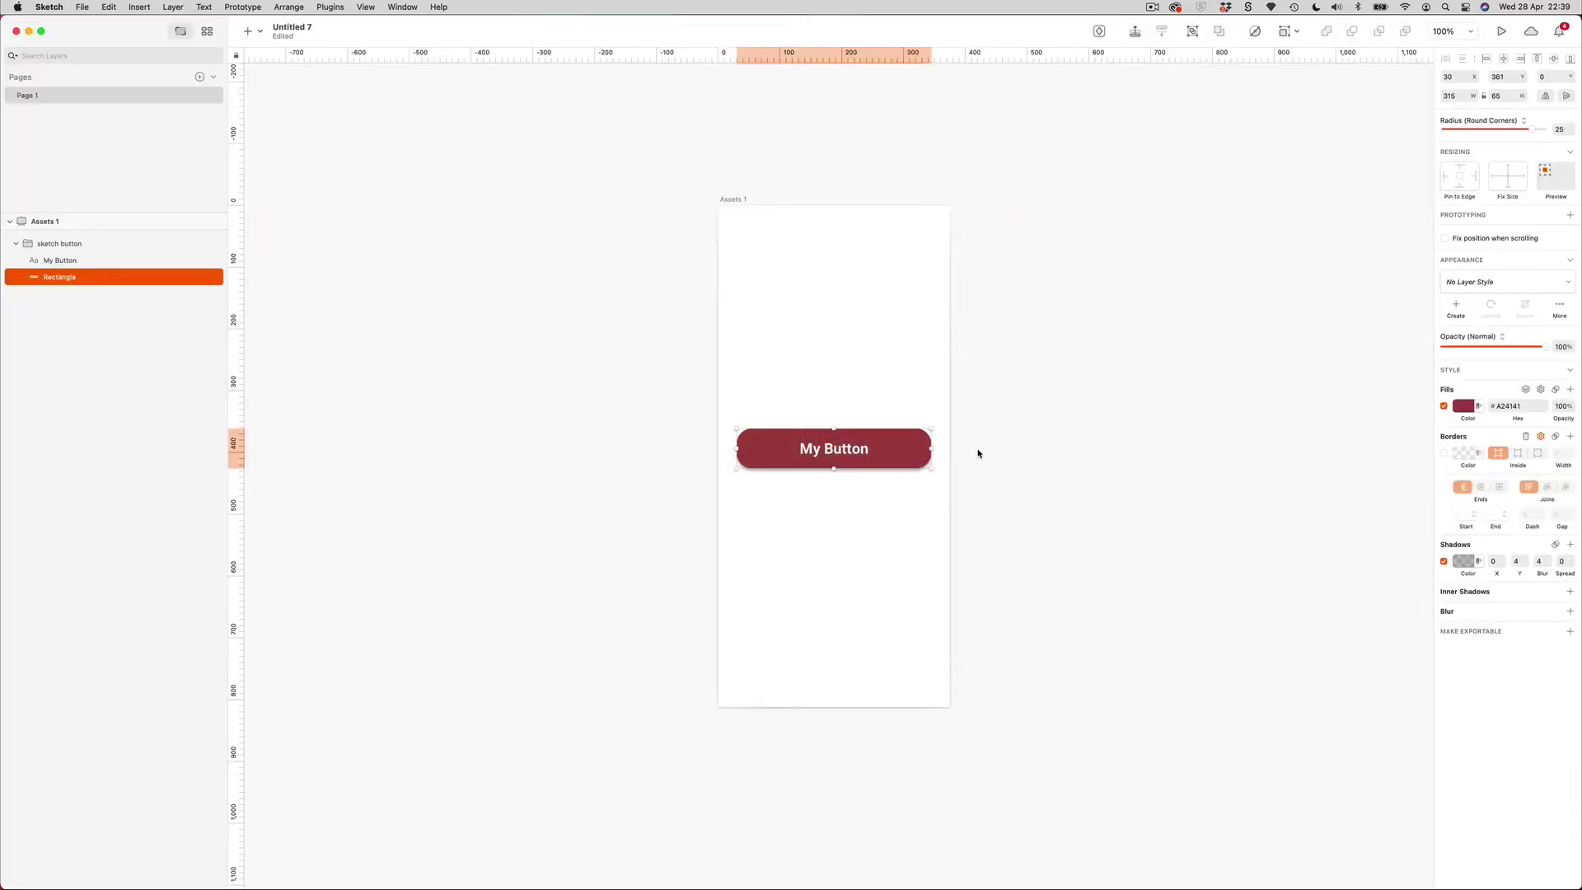
{"action": "left_click", "coordinate": [978, 454]}
{"action": "left_click", "coordinate": [832, 449]}
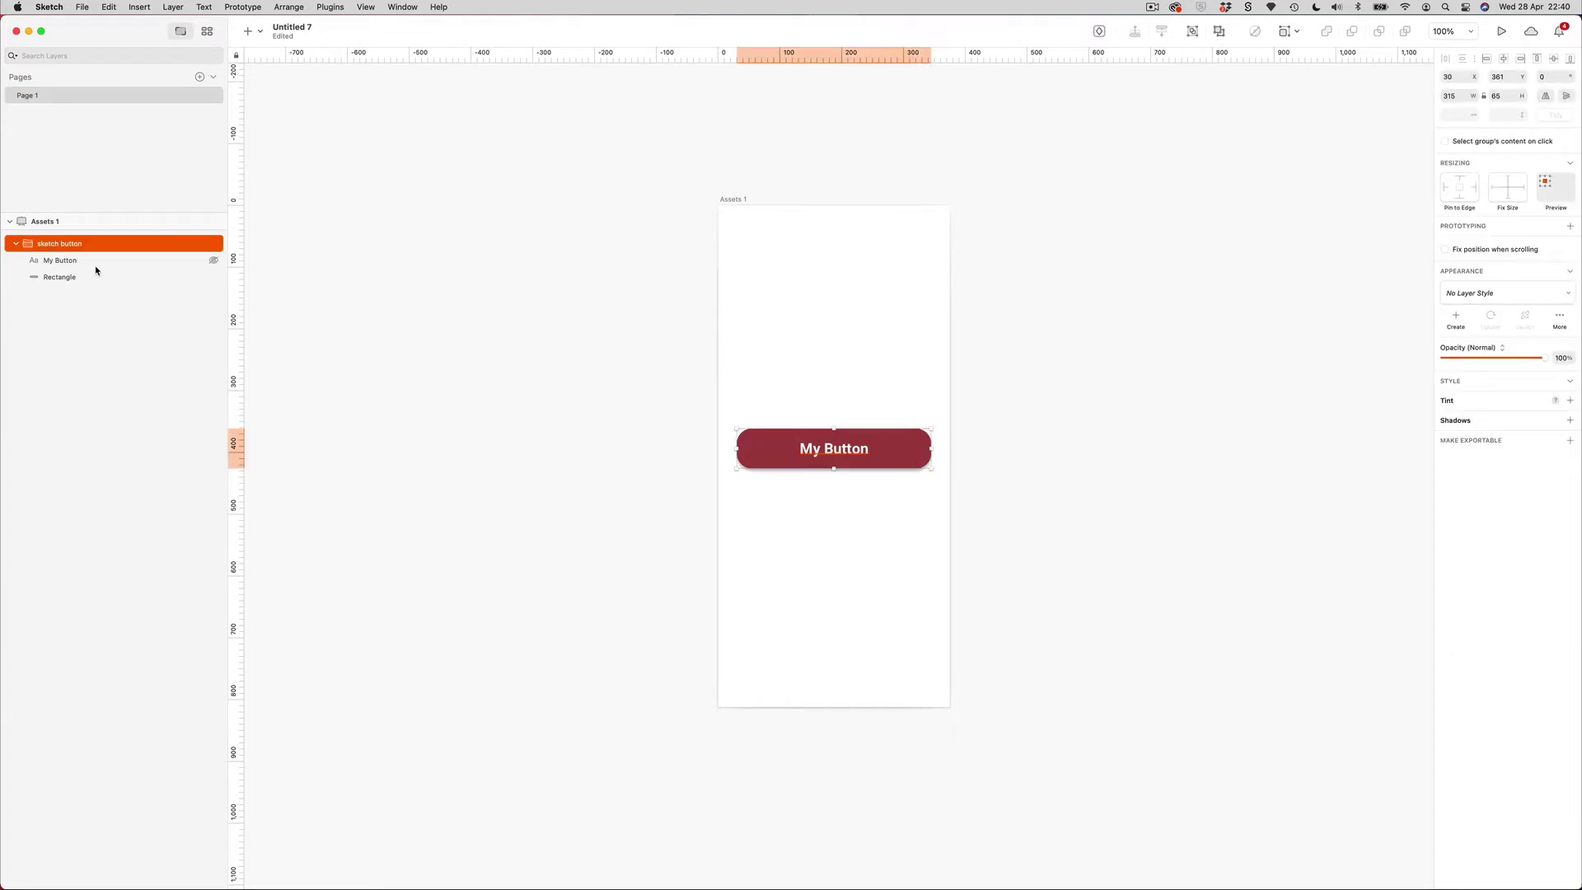
{"action": "left_click", "coordinate": [55, 277]}
{"action": "left_click", "coordinate": [1464, 407]}
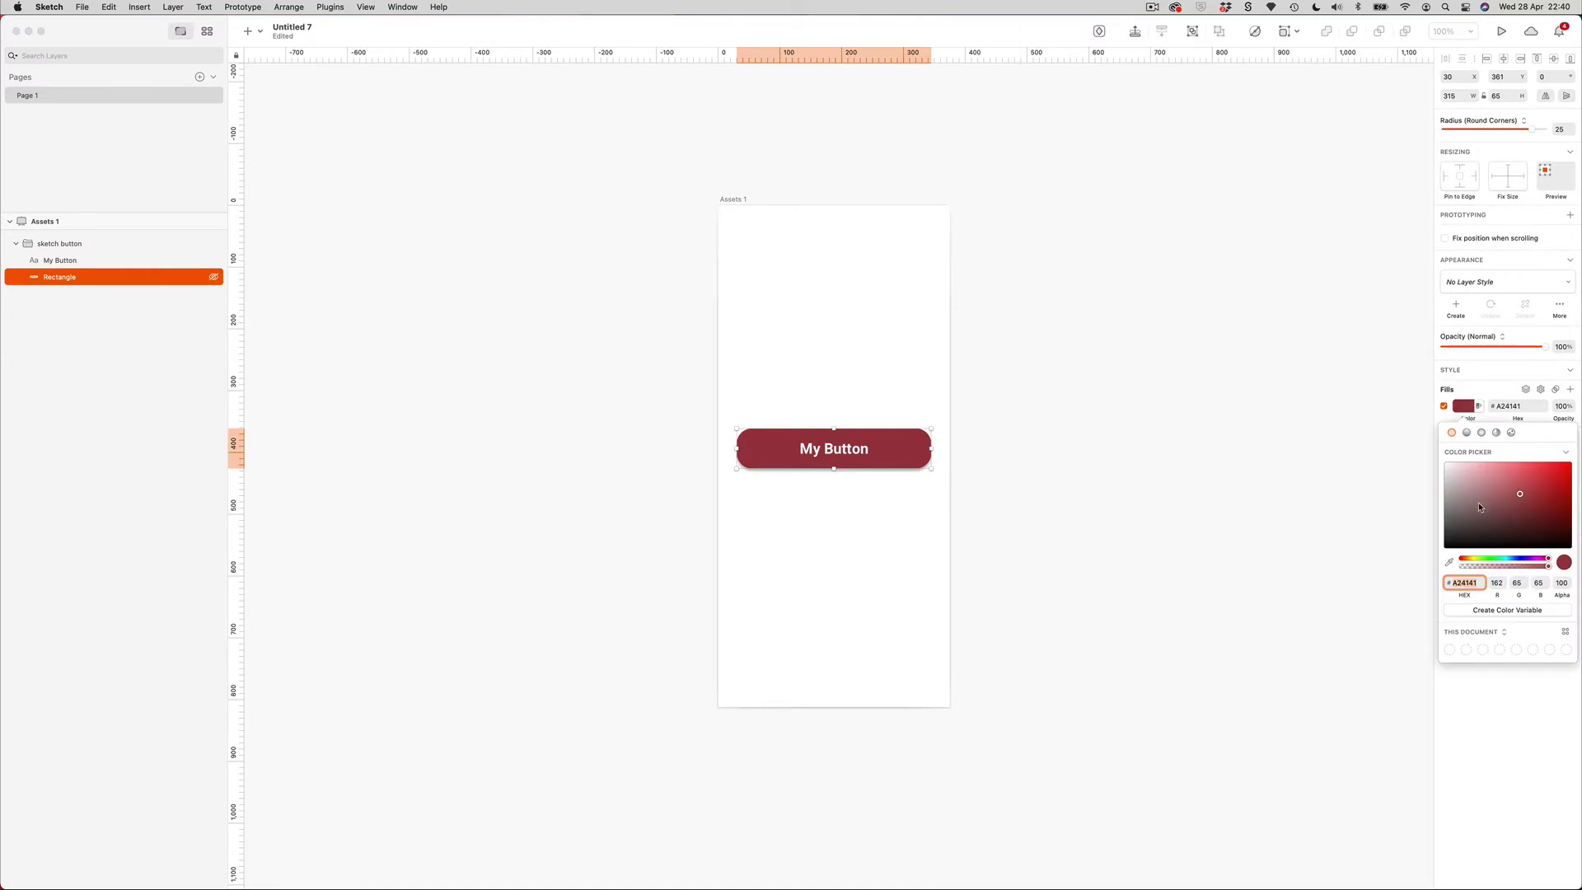
{"action": "left_click_drag", "start_coordinate": [1484, 561], "coordinate": [1474, 564]}
{"action": "left_click_drag", "start_coordinate": [1546, 498], "coordinate": [1575, 463]}
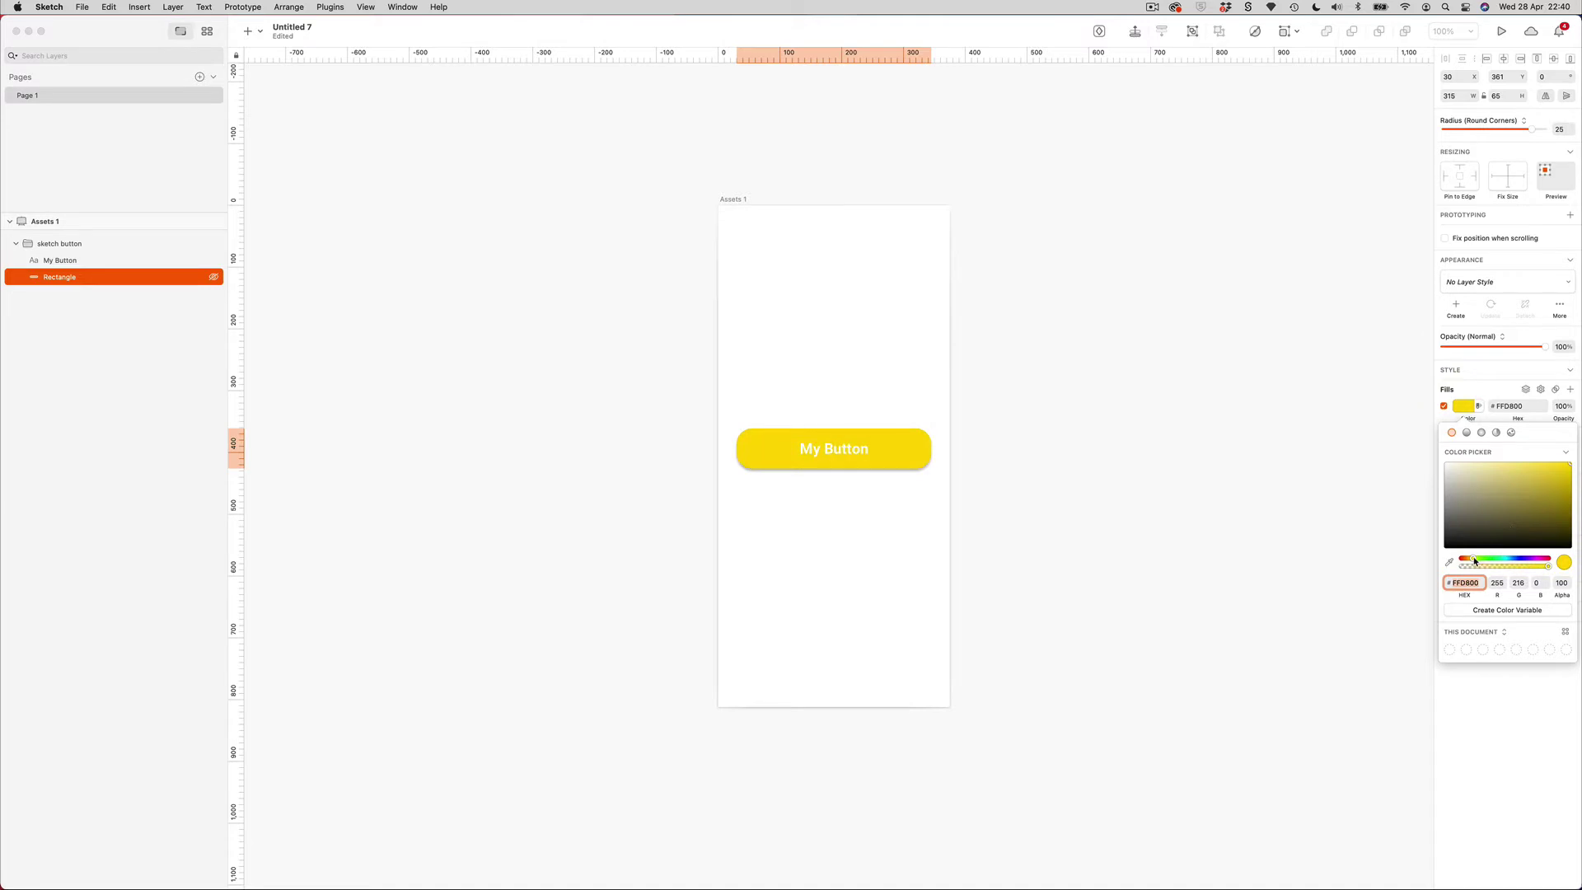
{"action": "left_click_drag", "start_coordinate": [1474, 561], "coordinate": [1471, 563]}
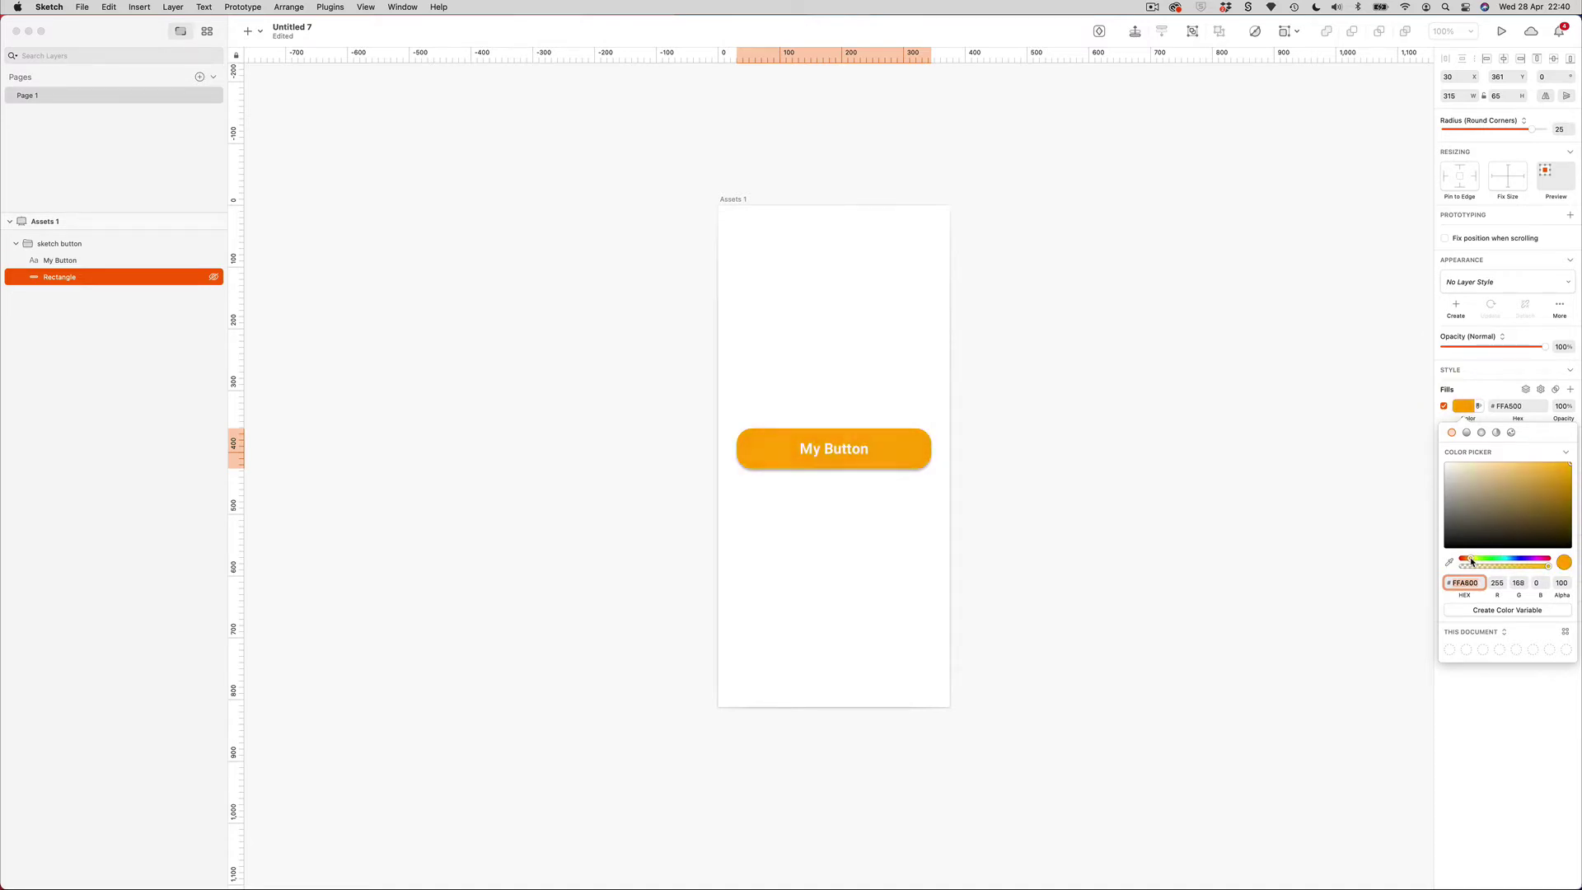
{"action": "left_click", "coordinate": [1074, 421]}
{"action": "left_click", "coordinate": [866, 511]}
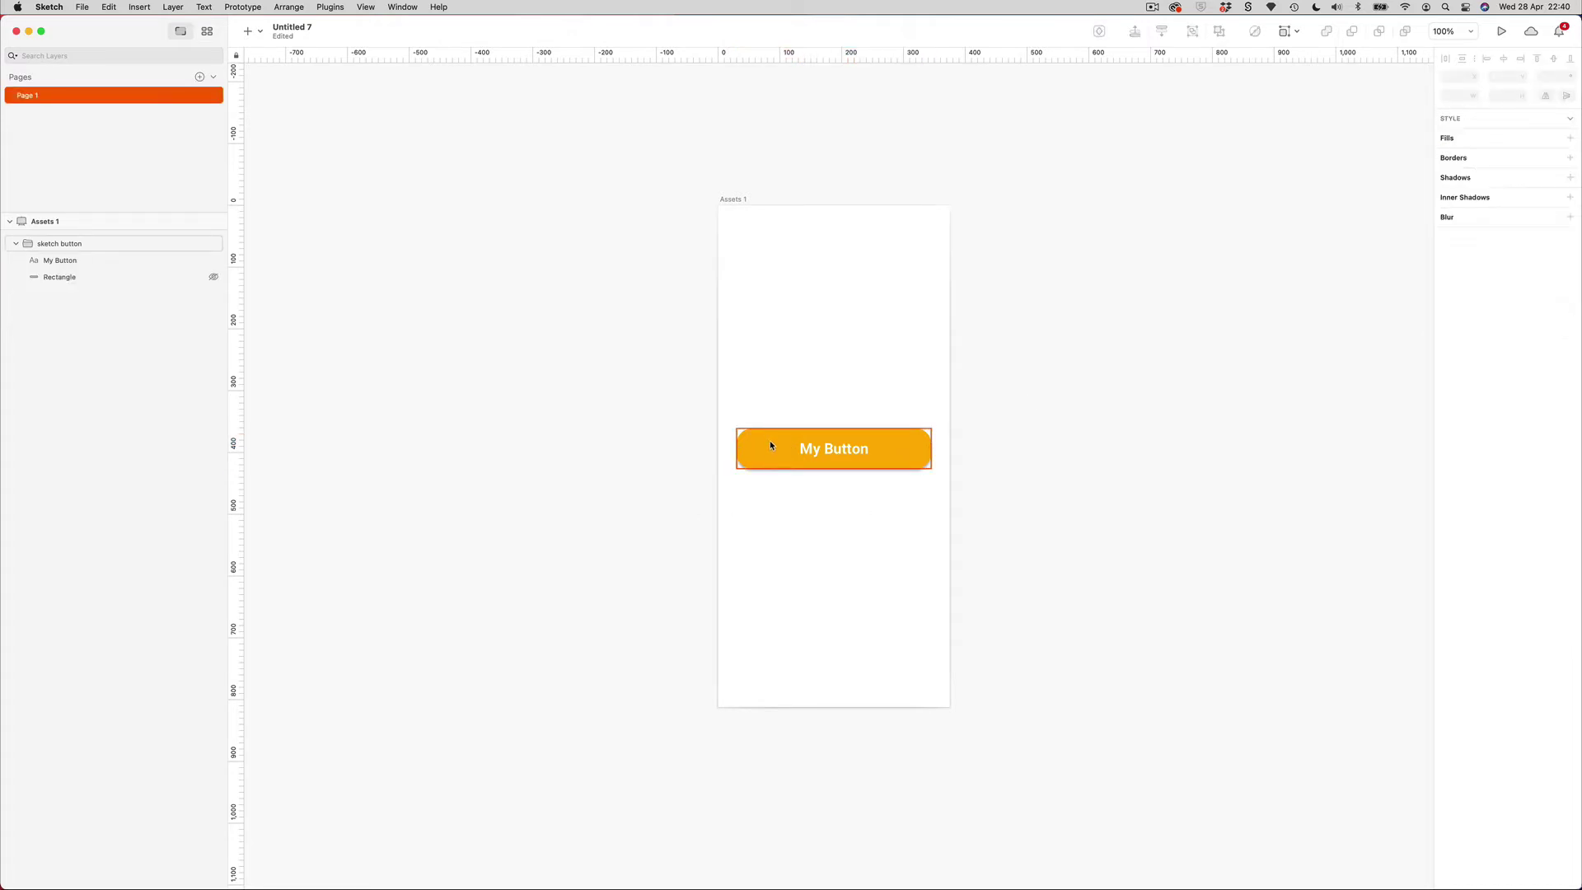
Select the sketch button group and export it with the Export to ProtoPie plugin command
{"action": "left_click", "coordinate": [769, 445]}
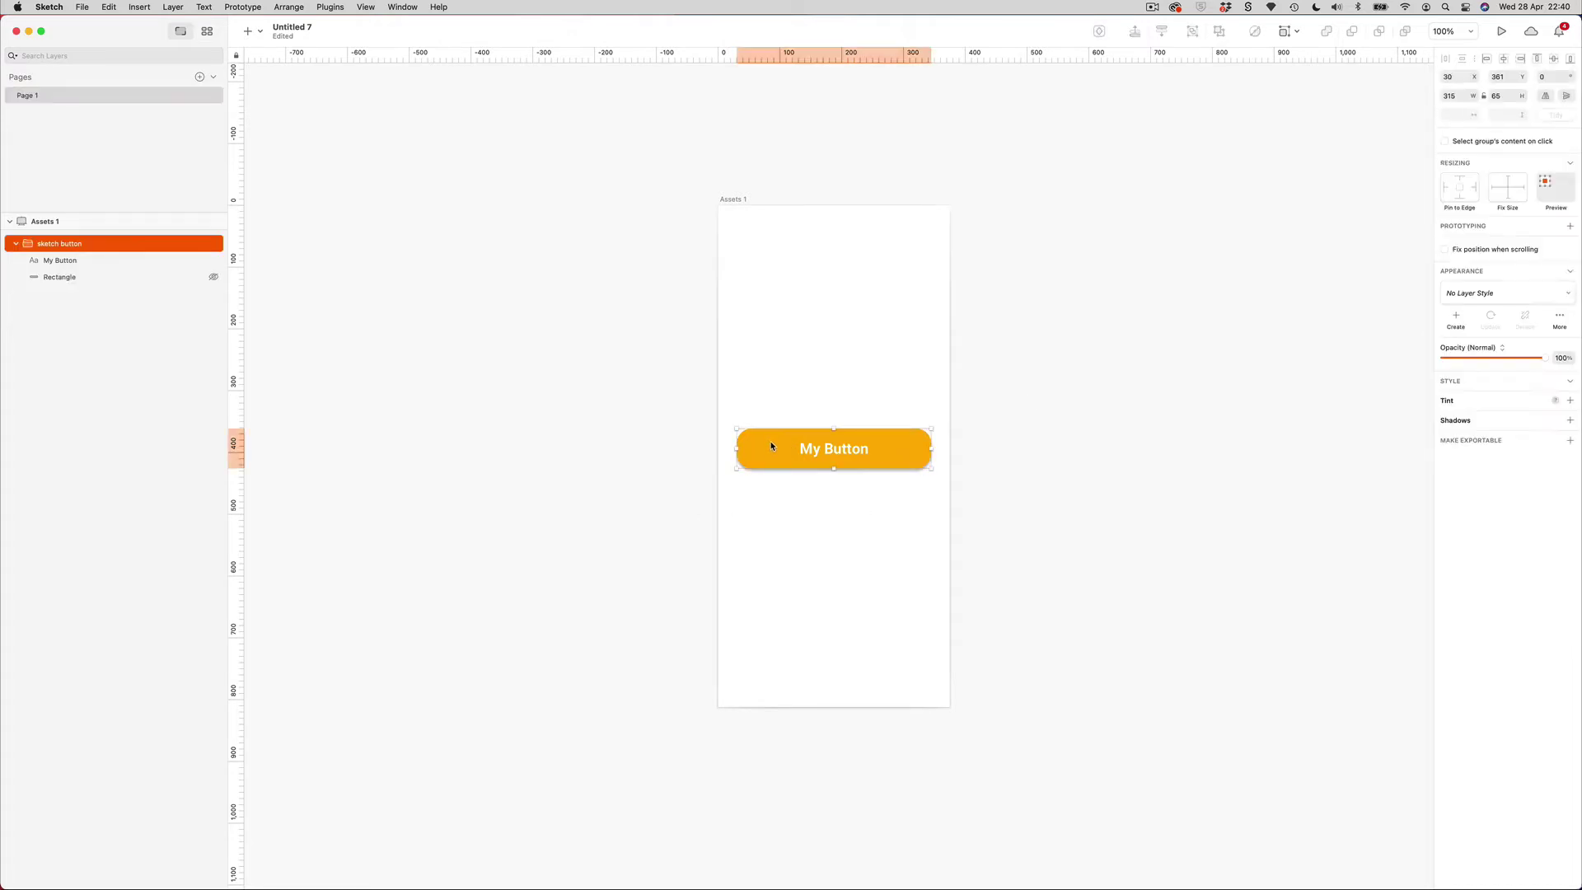
{"action": "left_click", "coordinate": [44, 261]}
{"action": "left_click", "coordinate": [50, 277]}
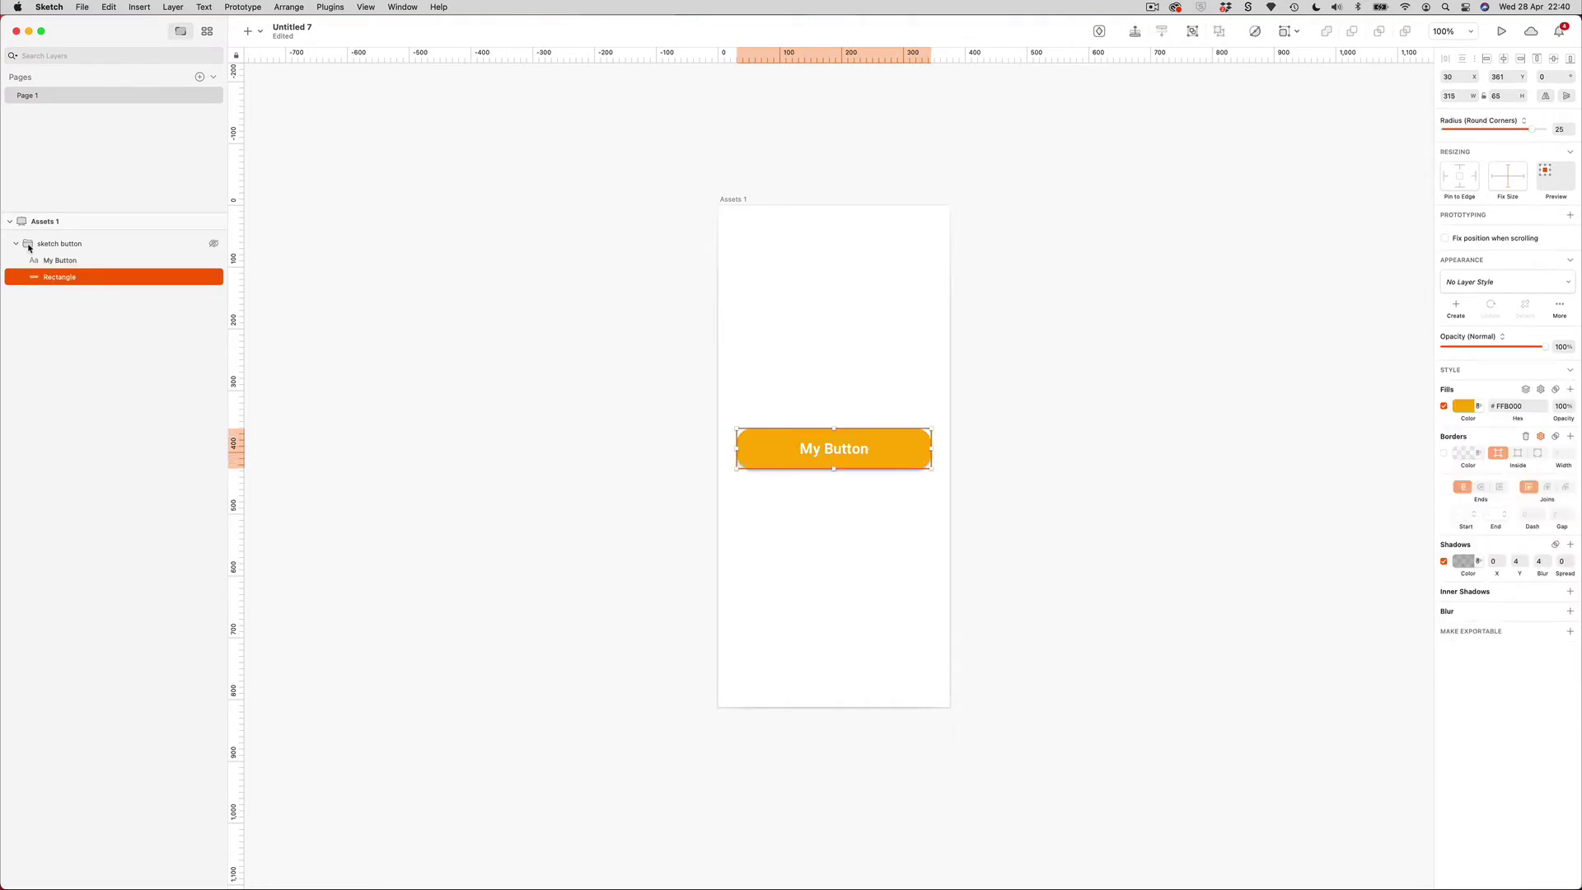
{"action": "left_click", "coordinate": [29, 247]}
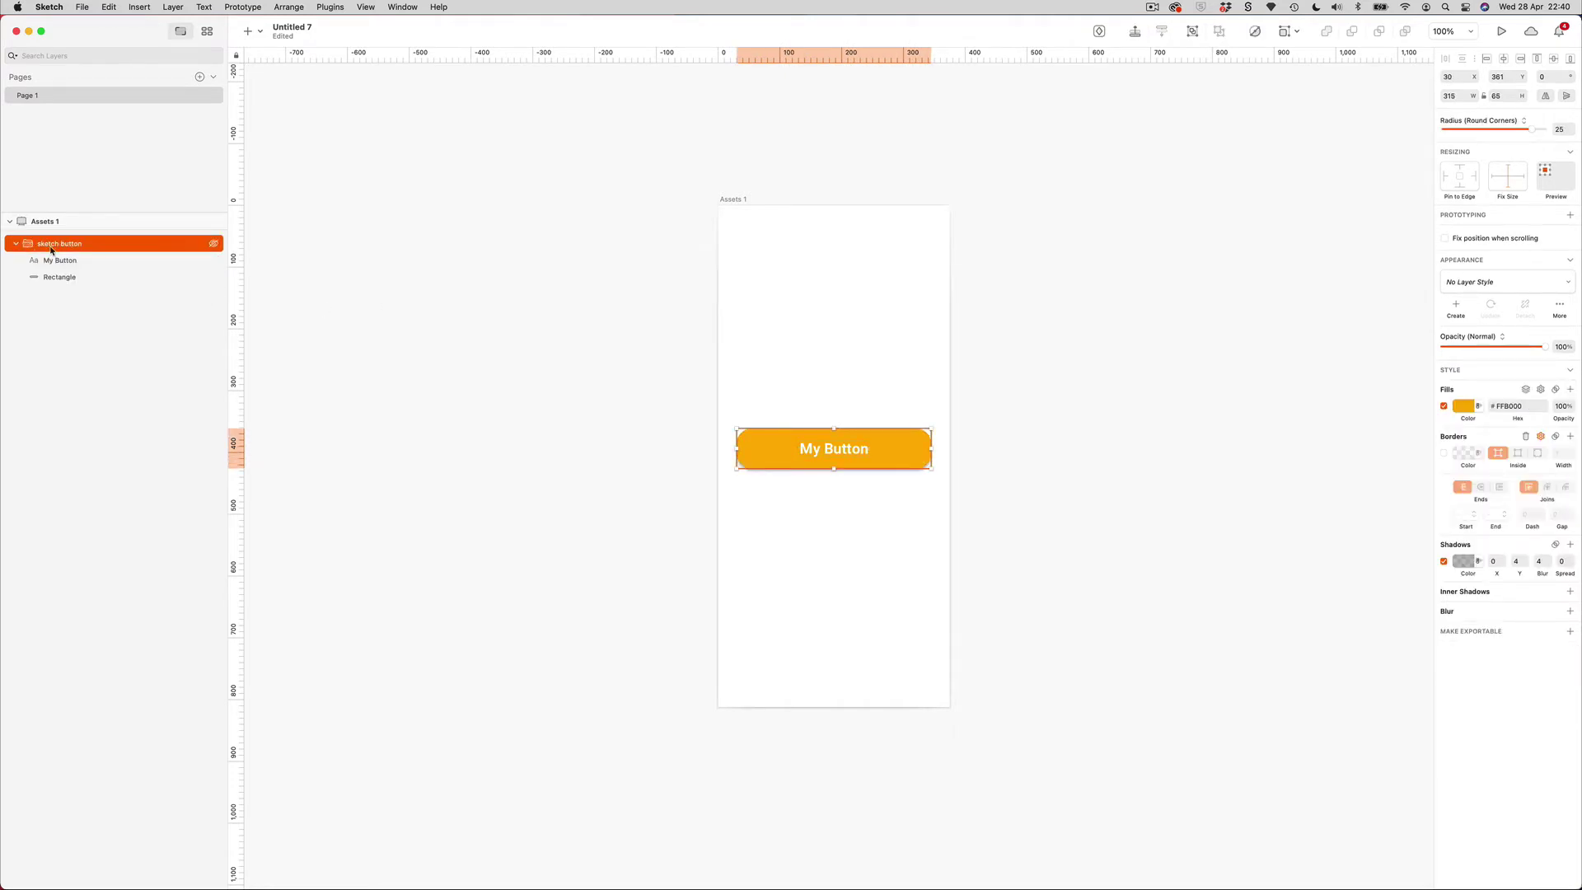
{"action": "left_click", "coordinate": [329, 8]}
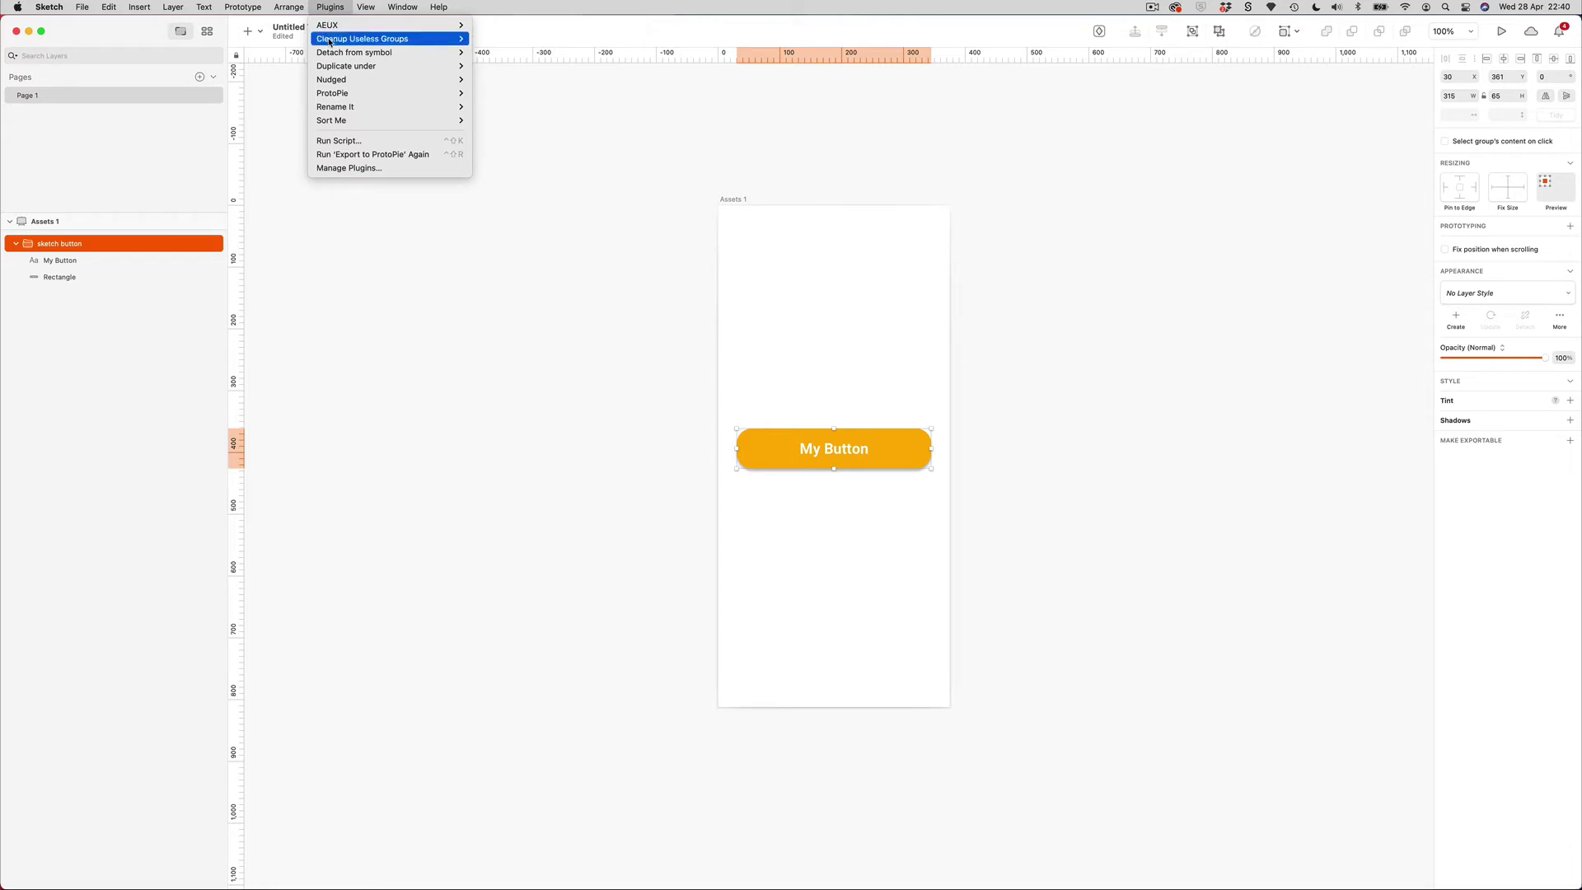
{"action": "mouse_move", "coordinate": [339, 99]}
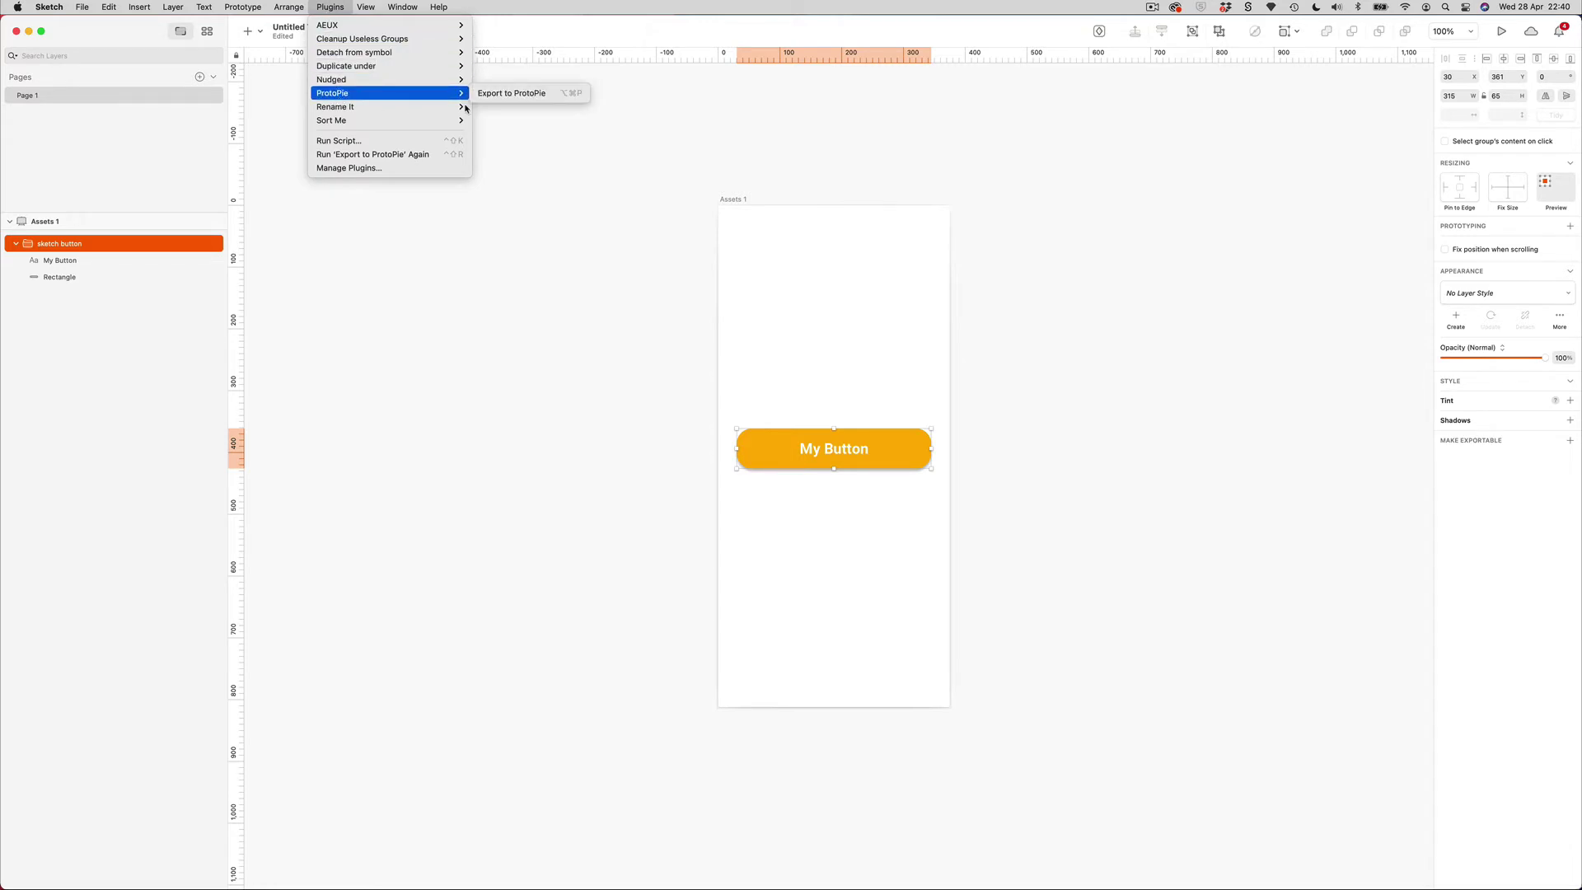
{"action": "left_click", "coordinate": [516, 94]}
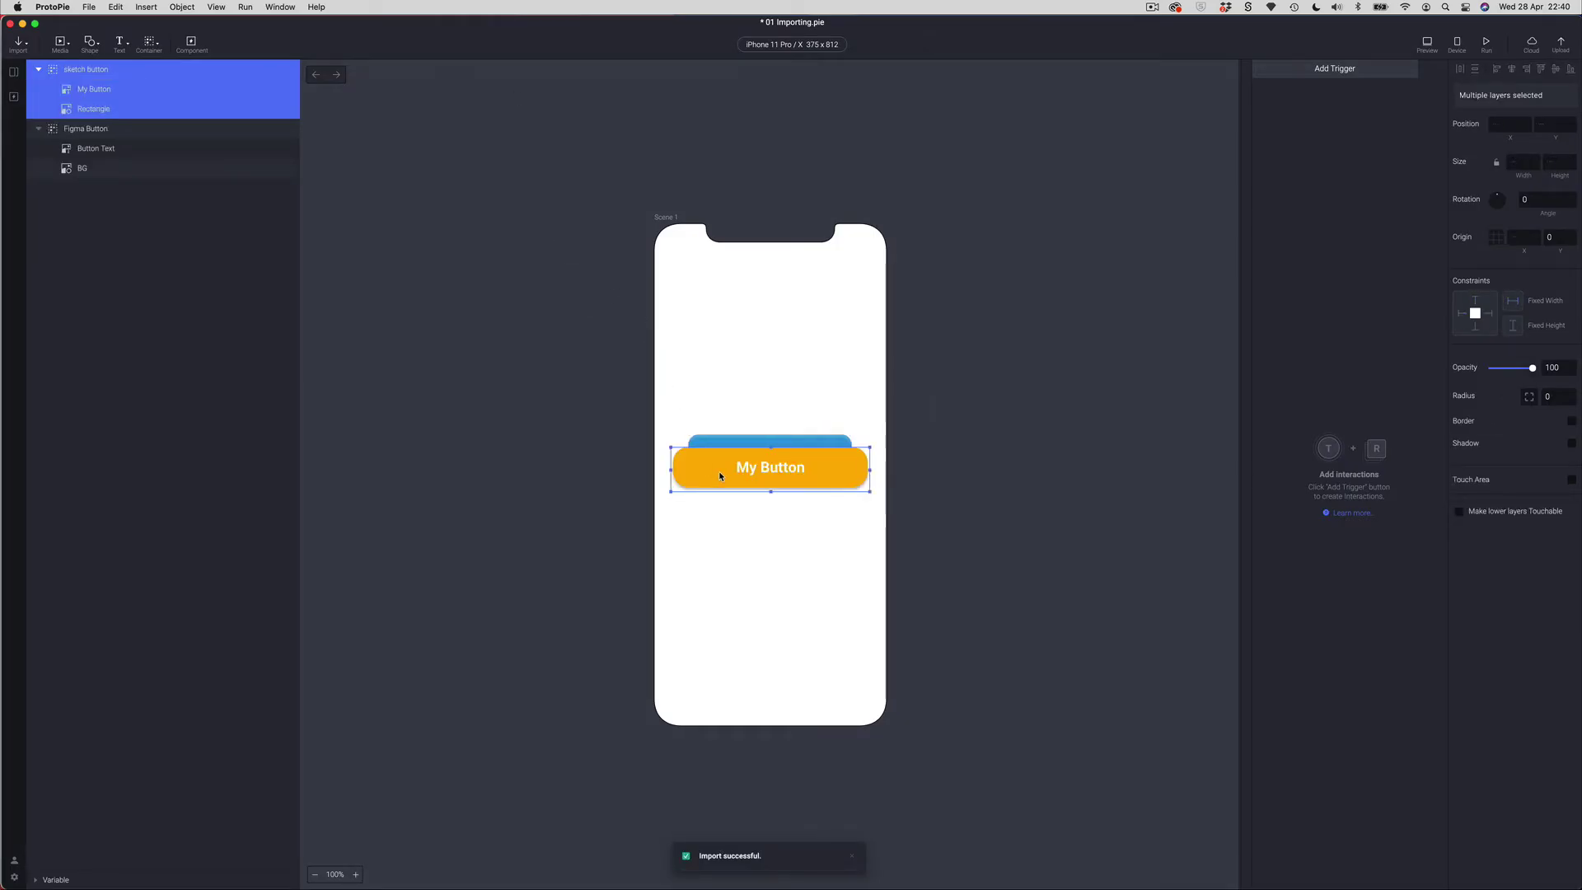
Move the imported orange button below the blue button and select its My Button text layer
{"action": "mouse_move", "coordinate": [719, 477]}
{"action": "left_mouse_down"}
{"action": "mouse_move", "coordinate": [728, 595]}
{"action": "mouse_move", "coordinate": [723, 553]}
{"action": "left_mouse_up"}
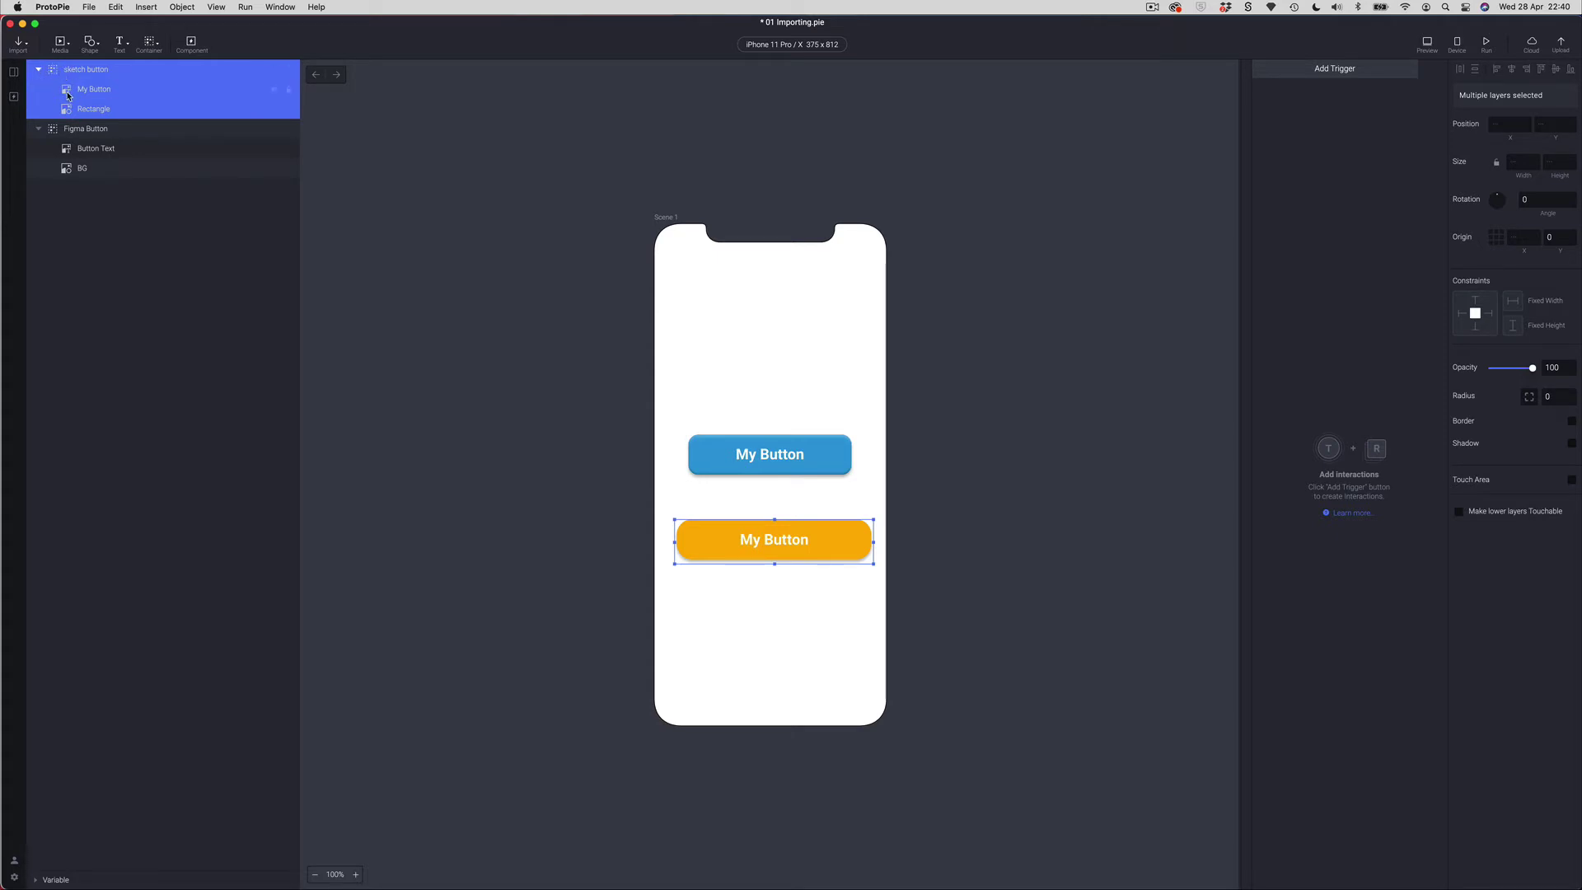
{"action": "left_click", "coordinate": [92, 96]}
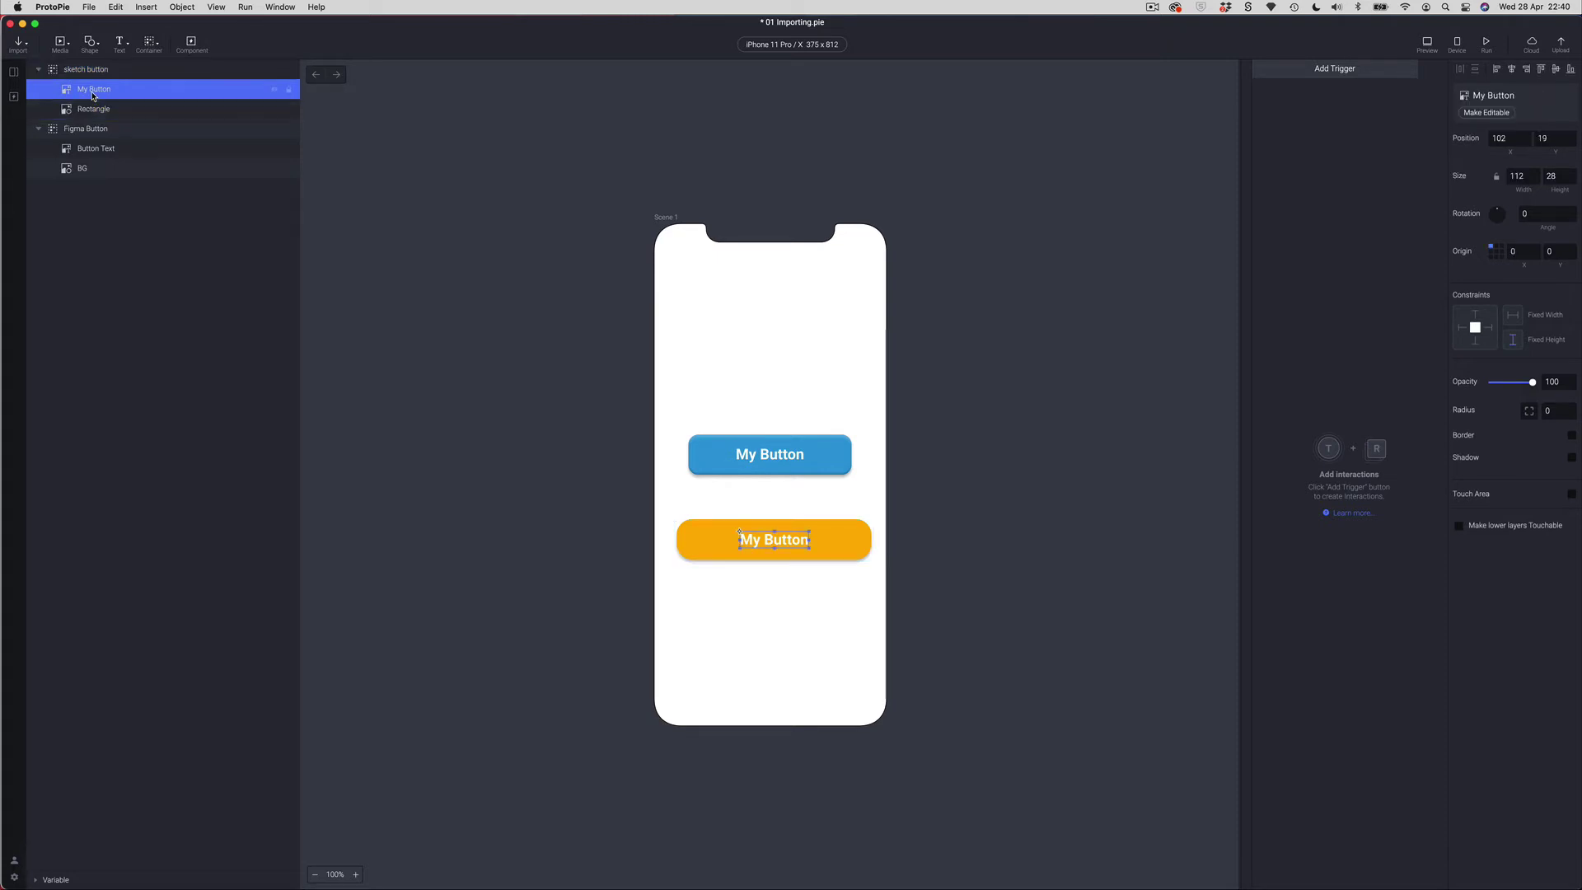
Switch to Adobe XD, select the red My Button group and export it to ProtoPie with the plugin
{"action": "left_click", "coordinate": [74, 116]}
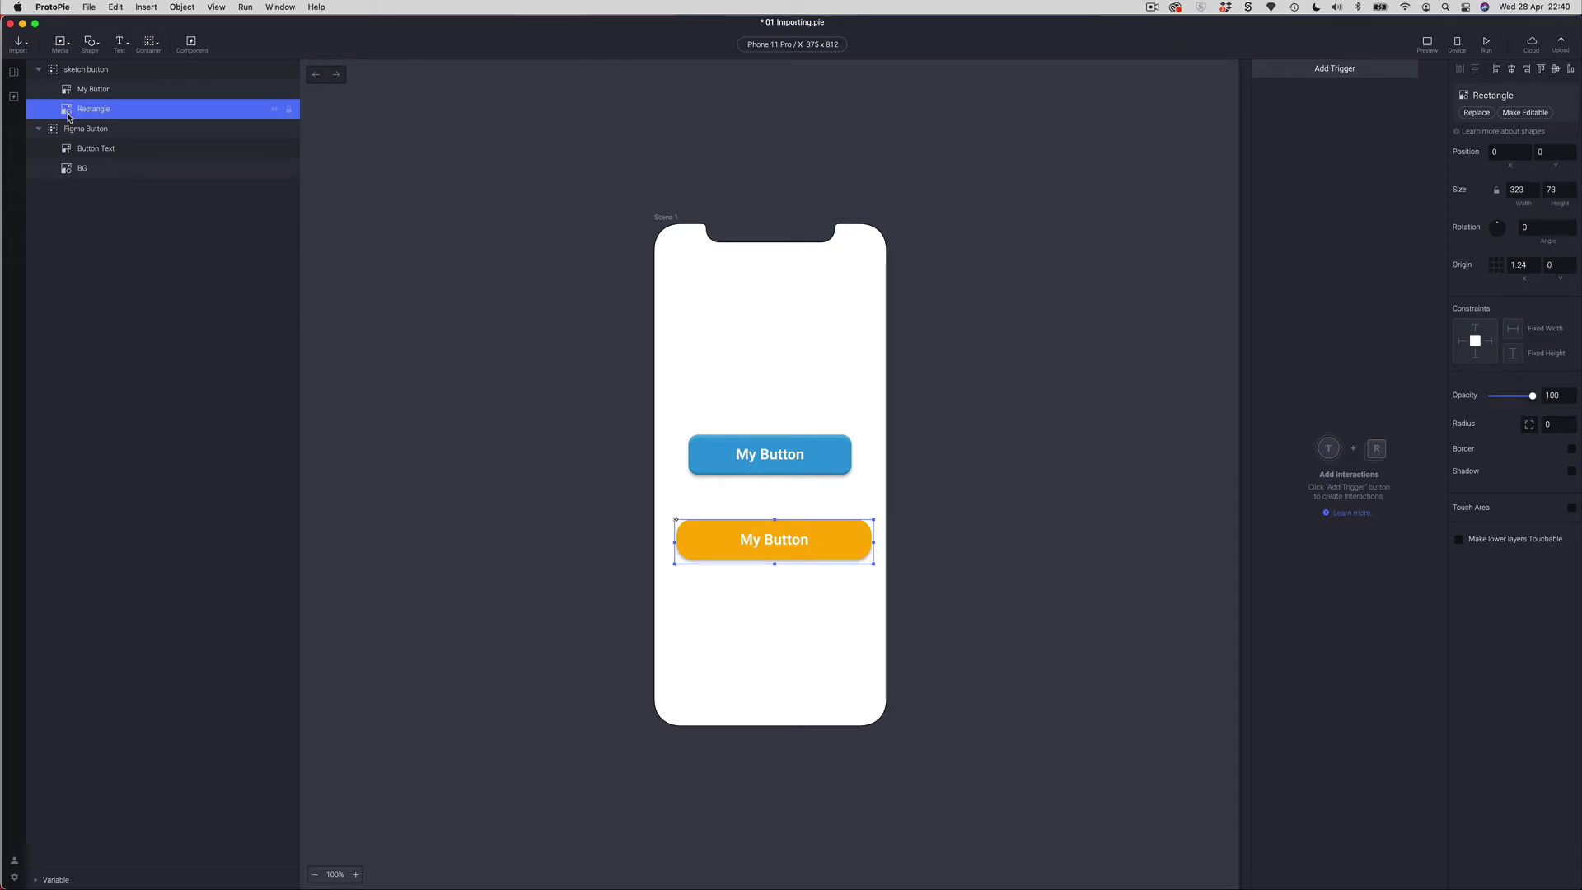
{"action": "key", "text": "super+Tab"}
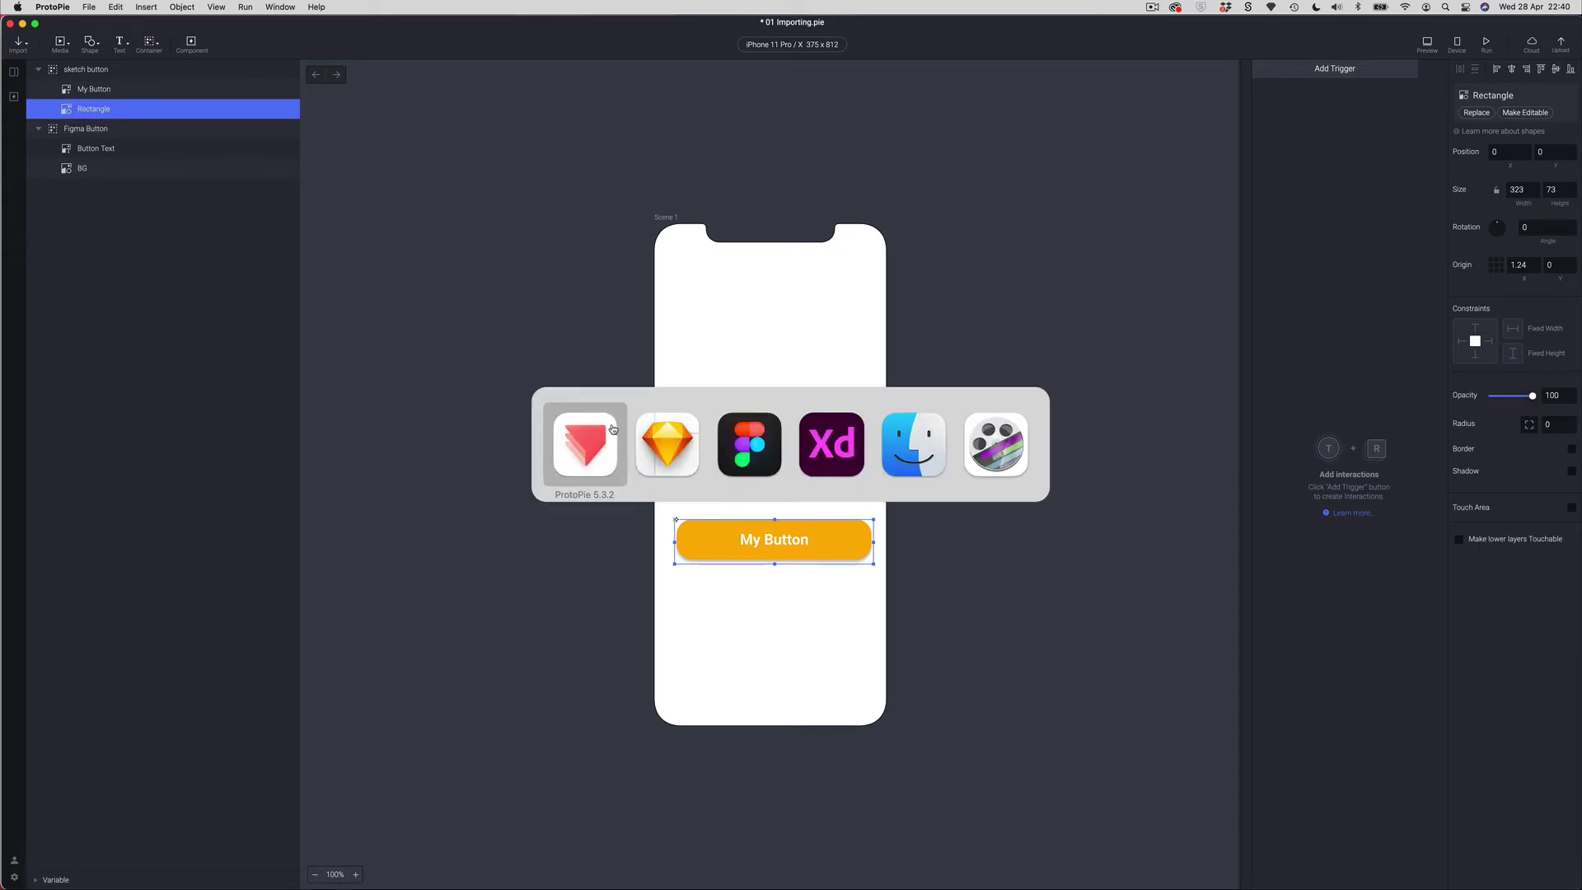
{"action": "left_click", "coordinate": [832, 461]}
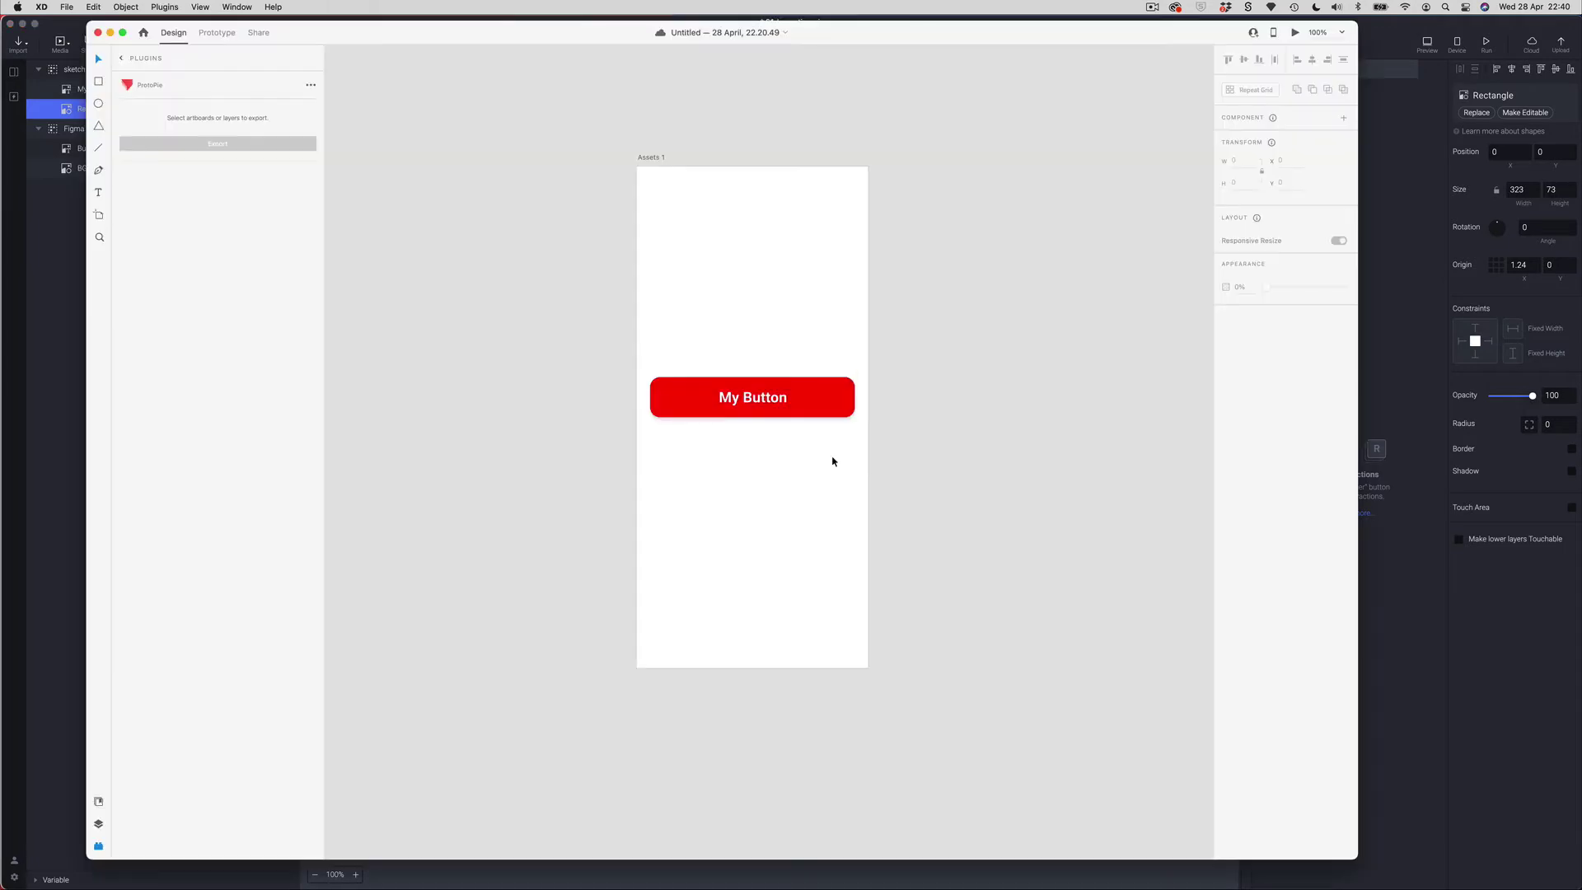
{"action": "left_click", "coordinate": [722, 396]}
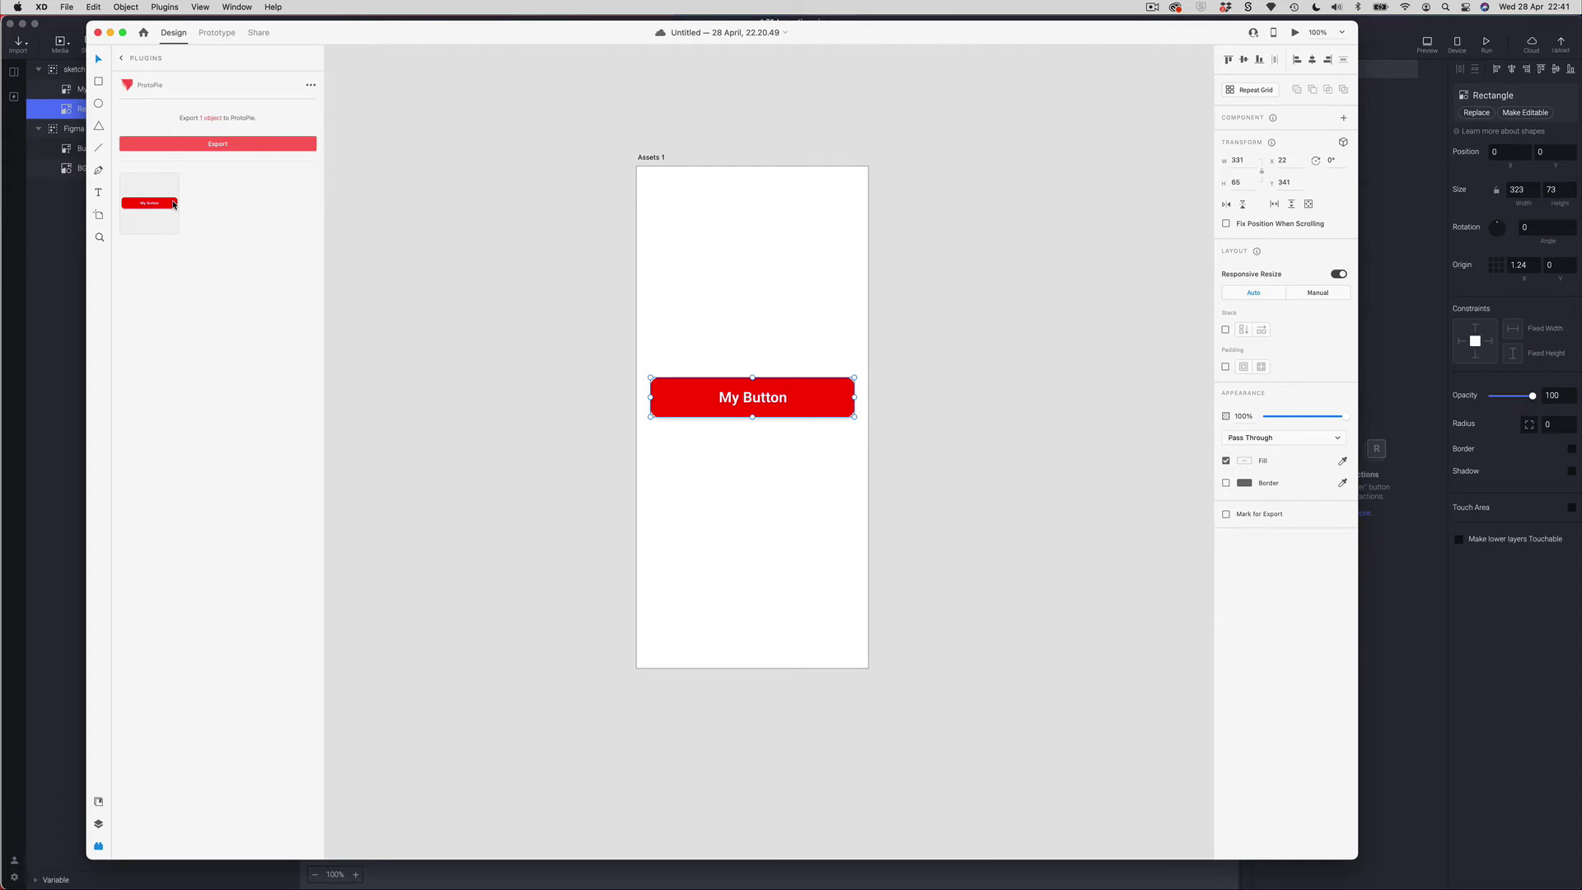
{"action": "left_click", "coordinate": [209, 145]}
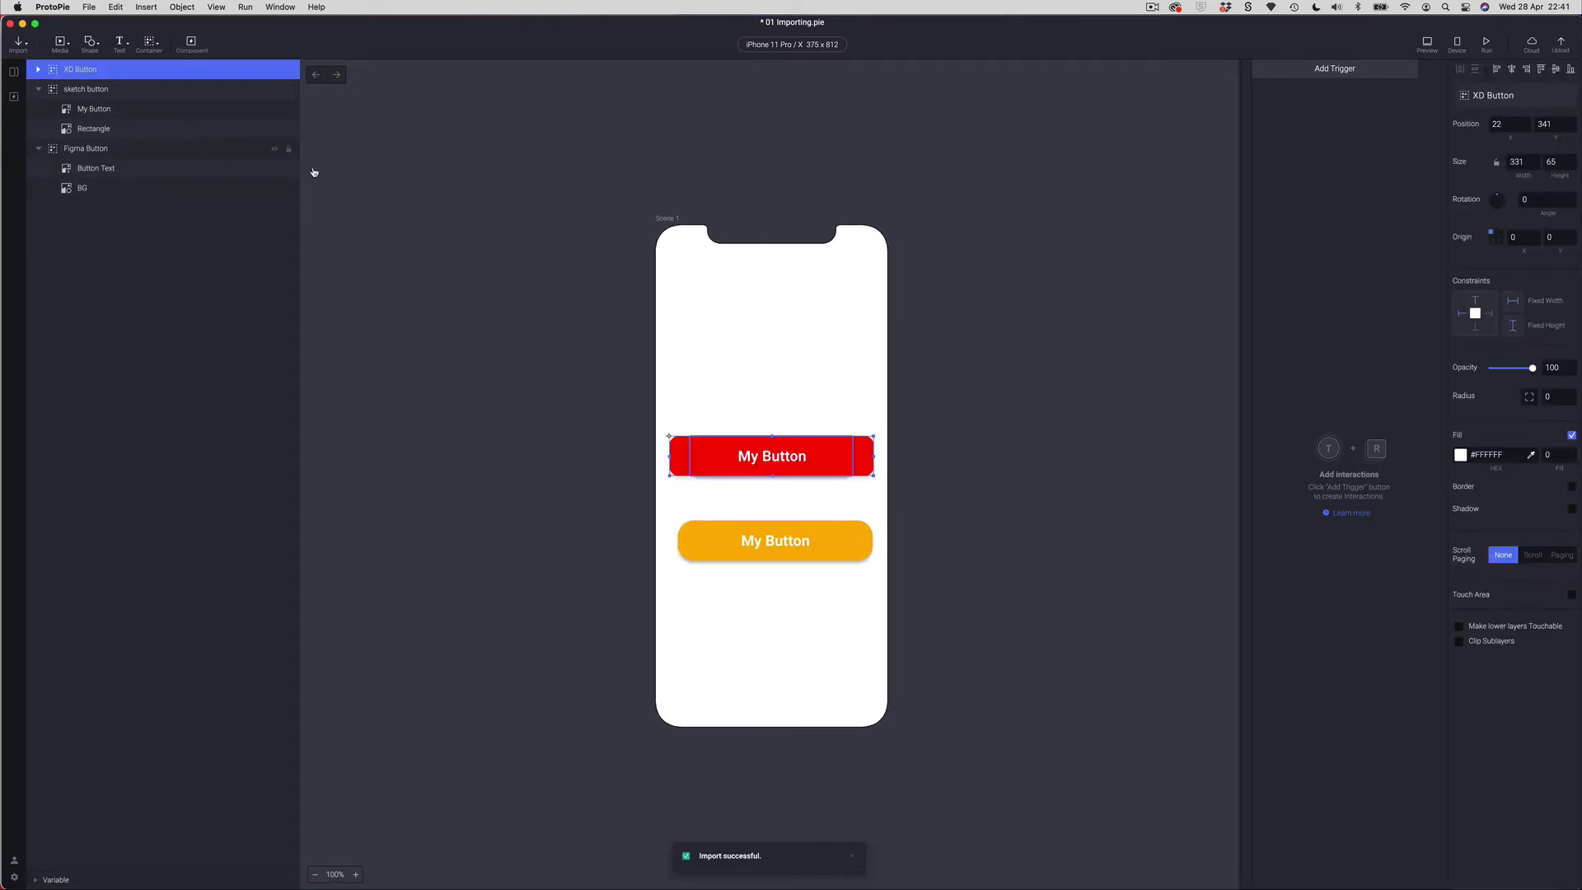
Move the imported red button above the blue button and expand its group to inspect the My Button and Rectangle 1 layers
{"action": "left_click_drag", "start_coordinate": [730, 441], "coordinate": [743, 352]}
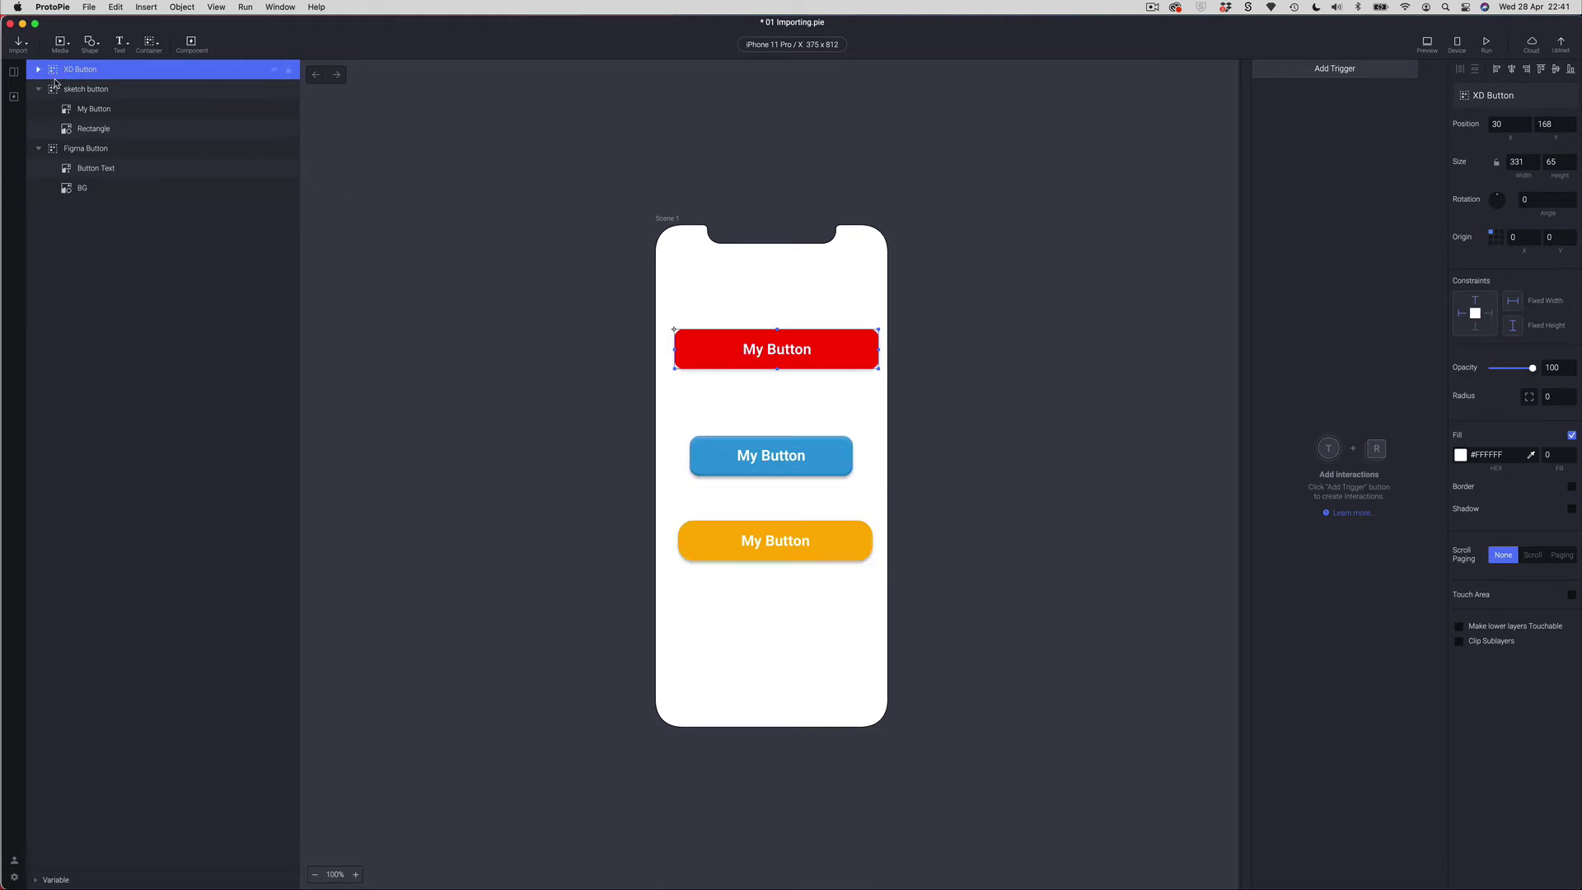
{"action": "left_click", "coordinate": [39, 71]}
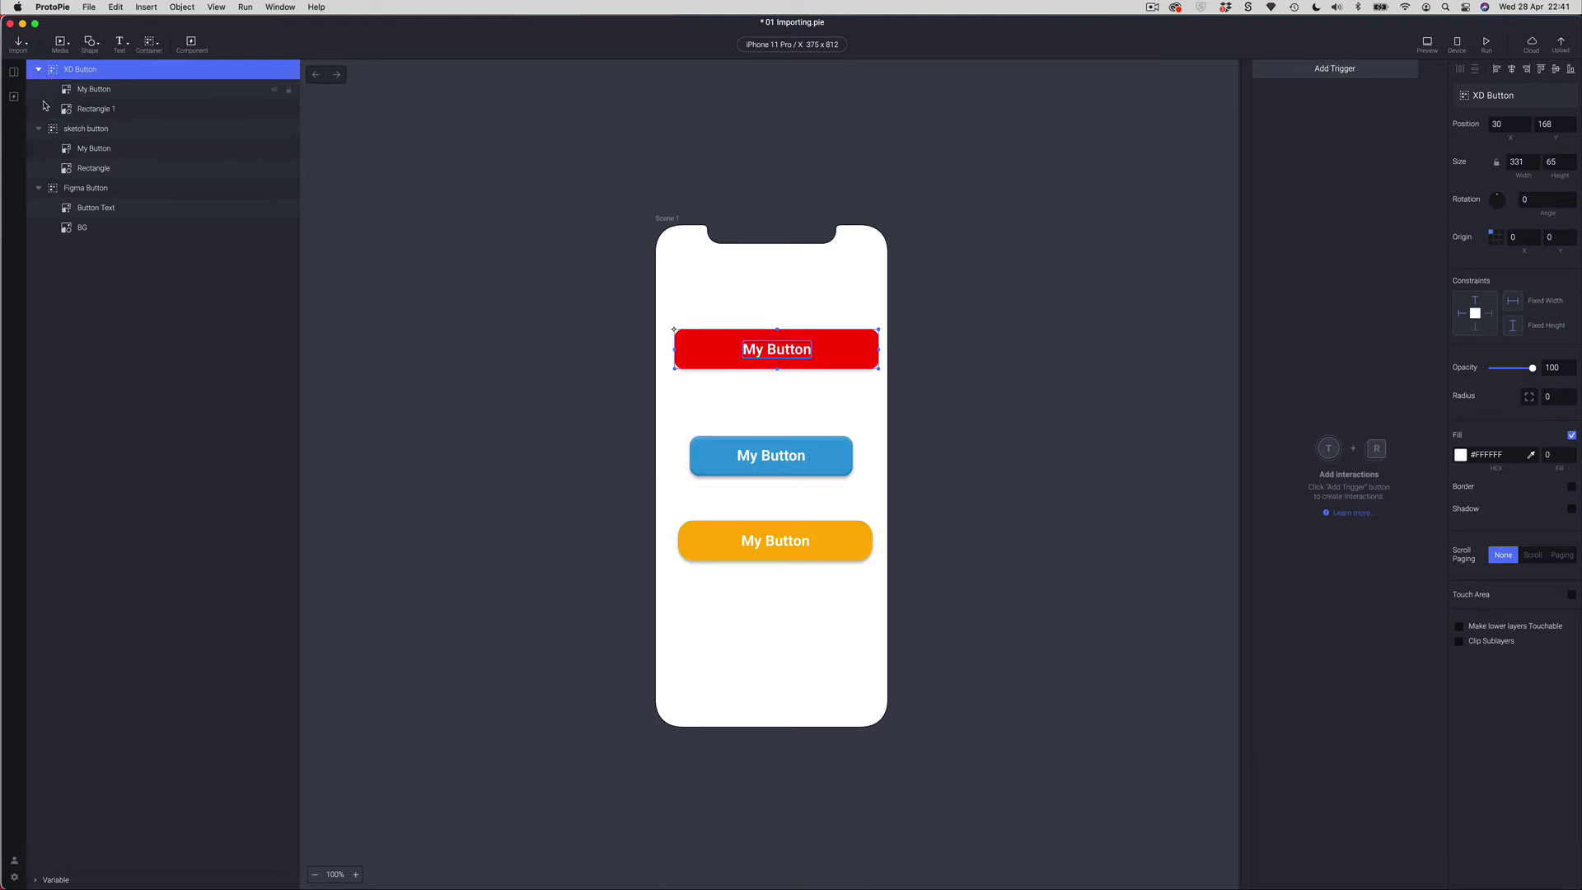
{"action": "left_click", "coordinate": [80, 92]}
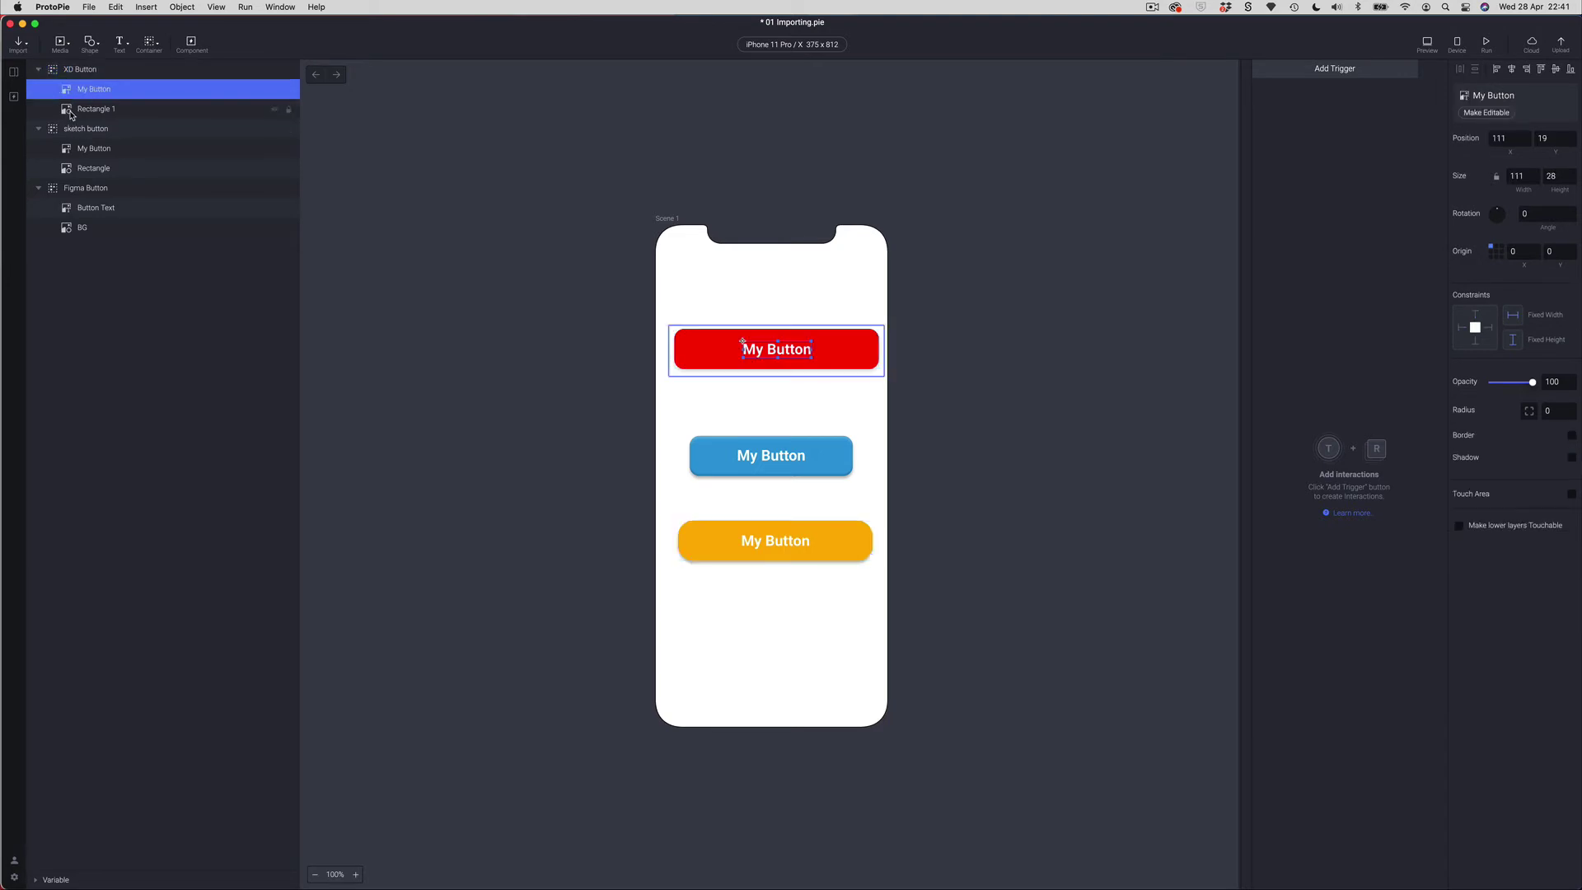
{"action": "left_click", "coordinate": [71, 115]}
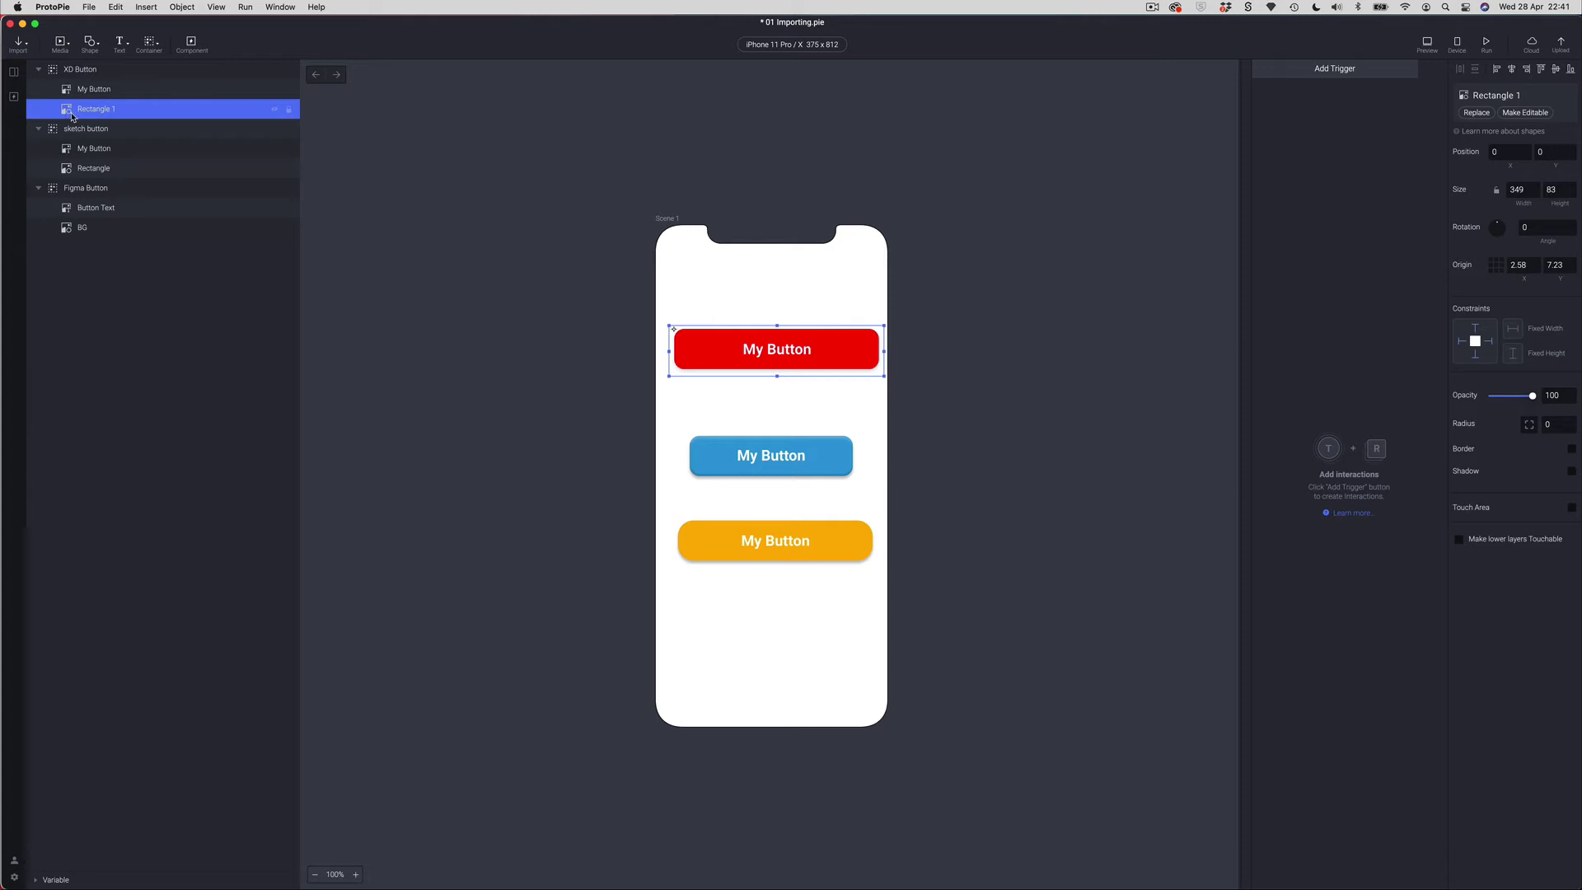
Delete the red XD button and the orange sketch button from the scene, keeping only the blue Figma button
{"action": "mouse_move", "coordinate": [628, 314]}
{"action": "left_mouse_down"}
{"action": "mouse_move", "coordinate": [847, 494]}
{"action": "mouse_move", "coordinate": [929, 629]}
{"action": "mouse_move", "coordinate": [908, 648]}
{"action": "left_mouse_up"}
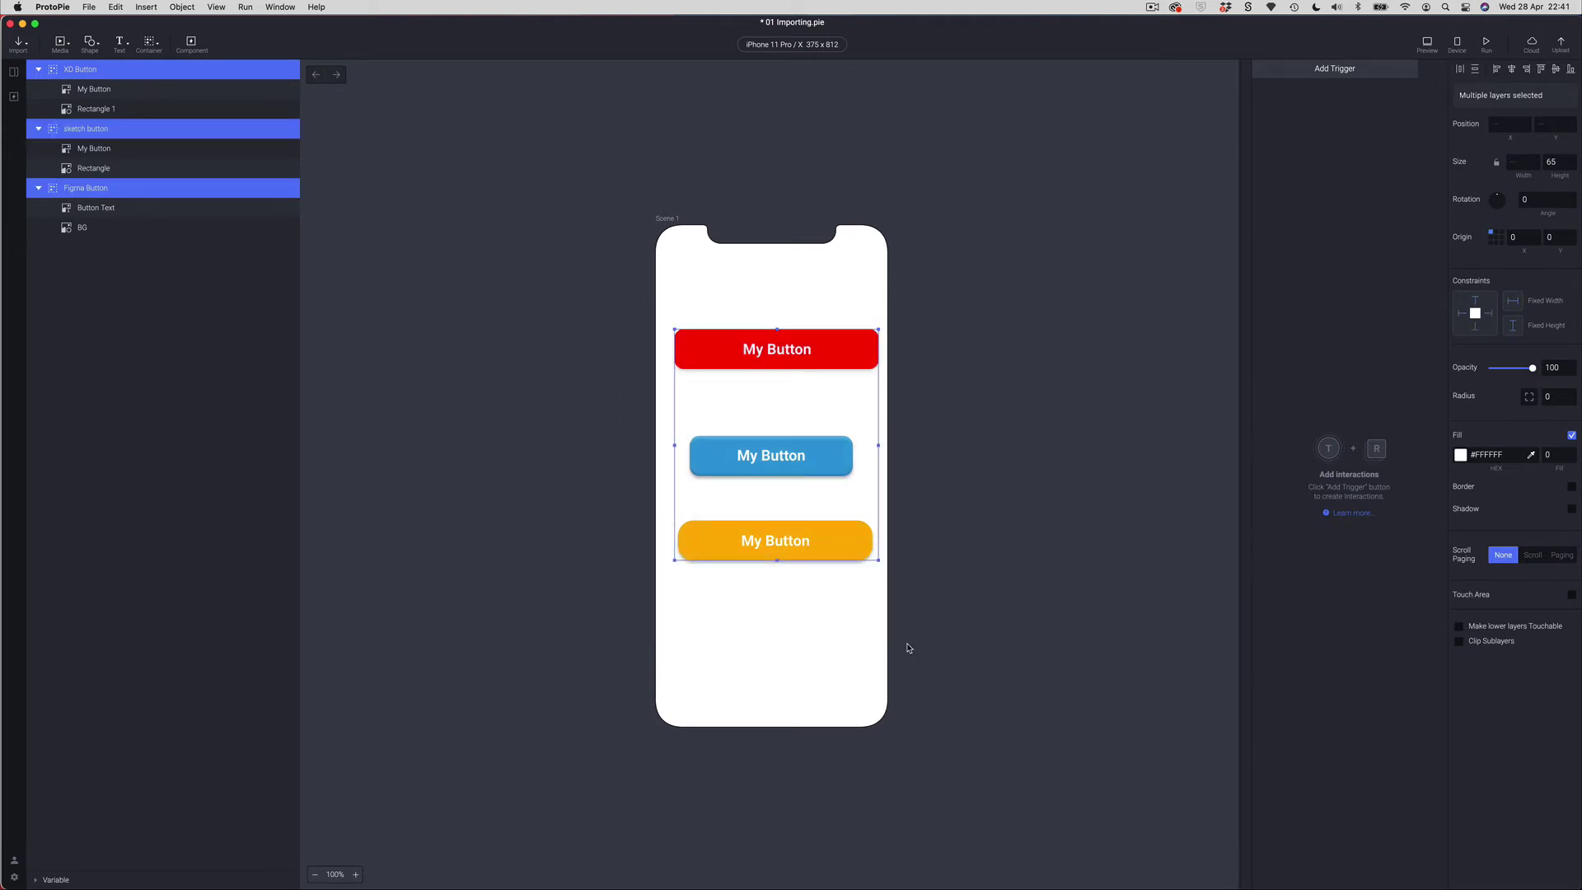
{"action": "left_click", "coordinate": [949, 510]}
{"action": "left_click", "coordinate": [844, 351]}
{"action": "key", "text": "Delete"}
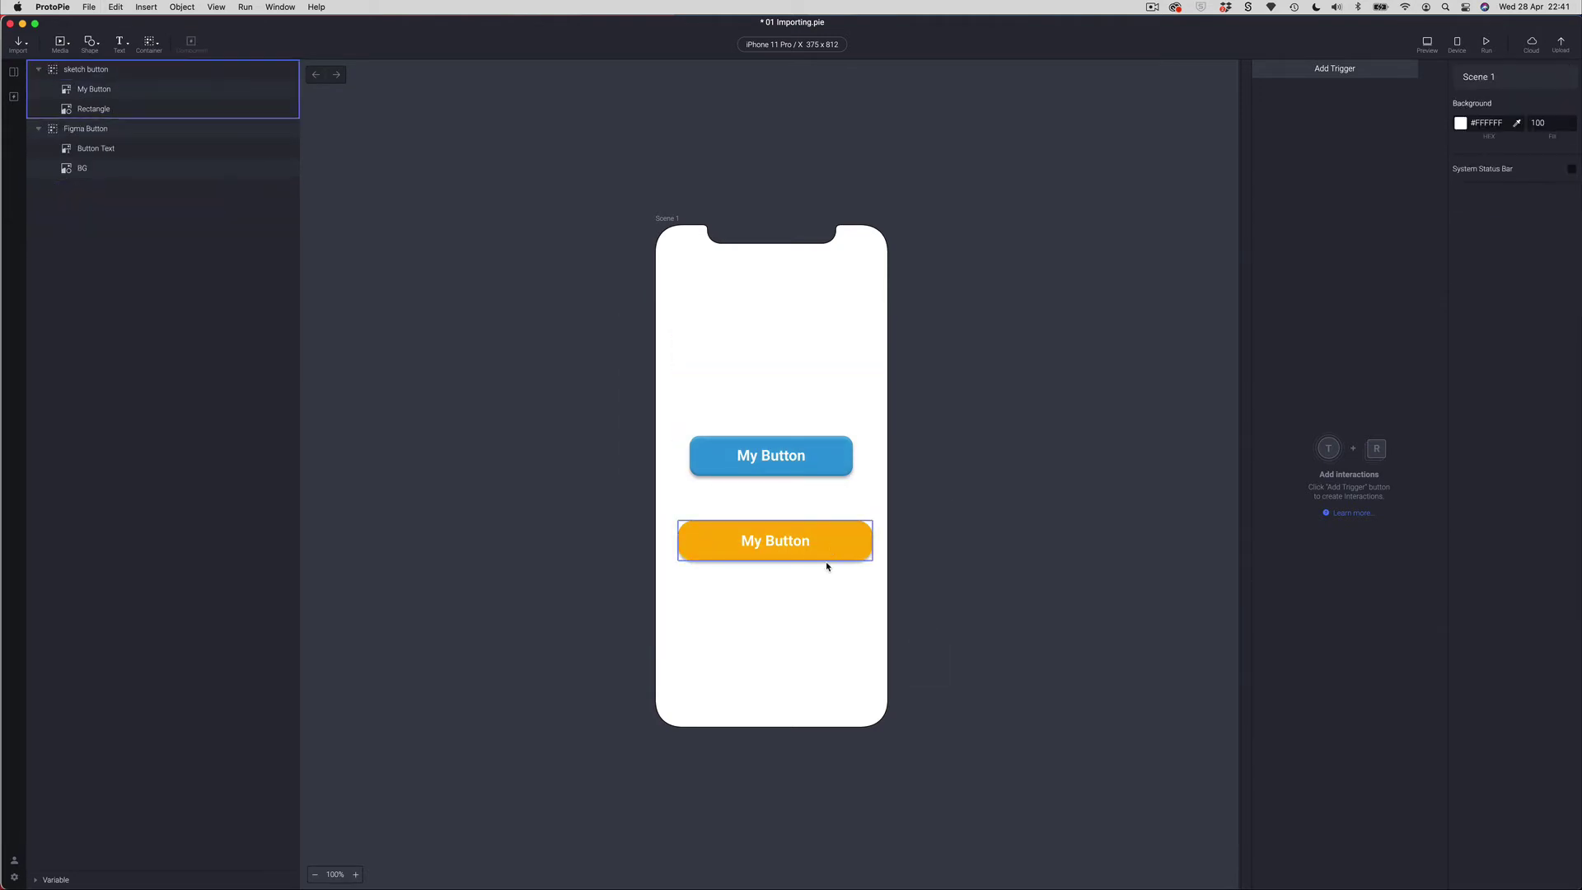
{"action": "left_click", "coordinate": [825, 548]}
{"action": "key", "text": "Delete"}
{"action": "left_click", "coordinate": [824, 477]}
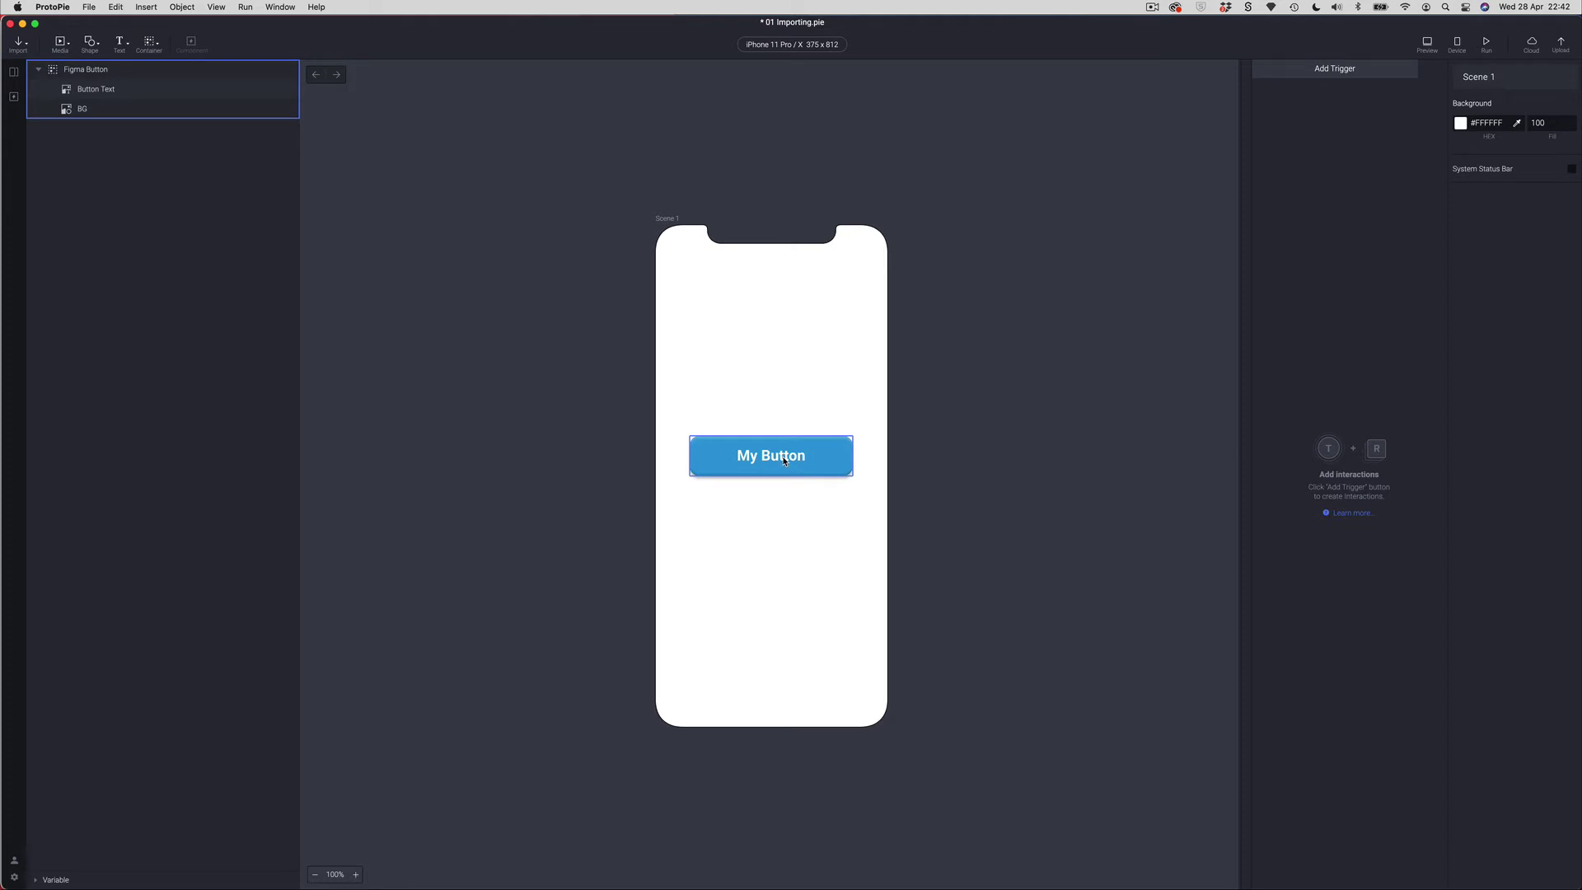
Switch to Figma, apply the Green 1 color style to the button's BG layer and export that layer to ProtoPie again
{"action": "key", "text": "super+Tab"}
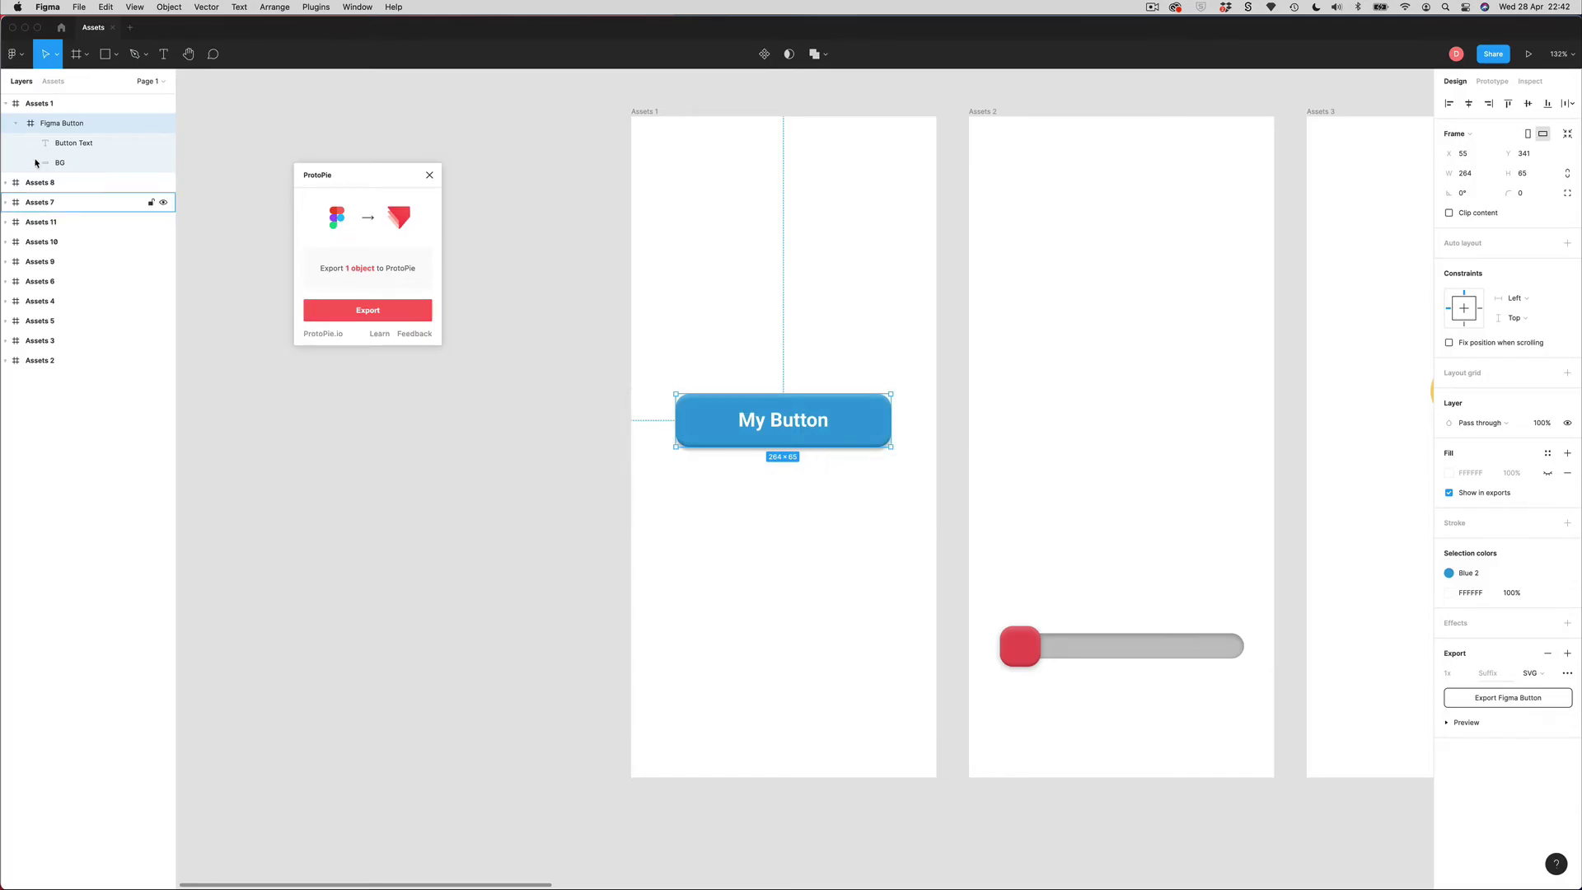
{"action": "left_click", "coordinate": [45, 166]}
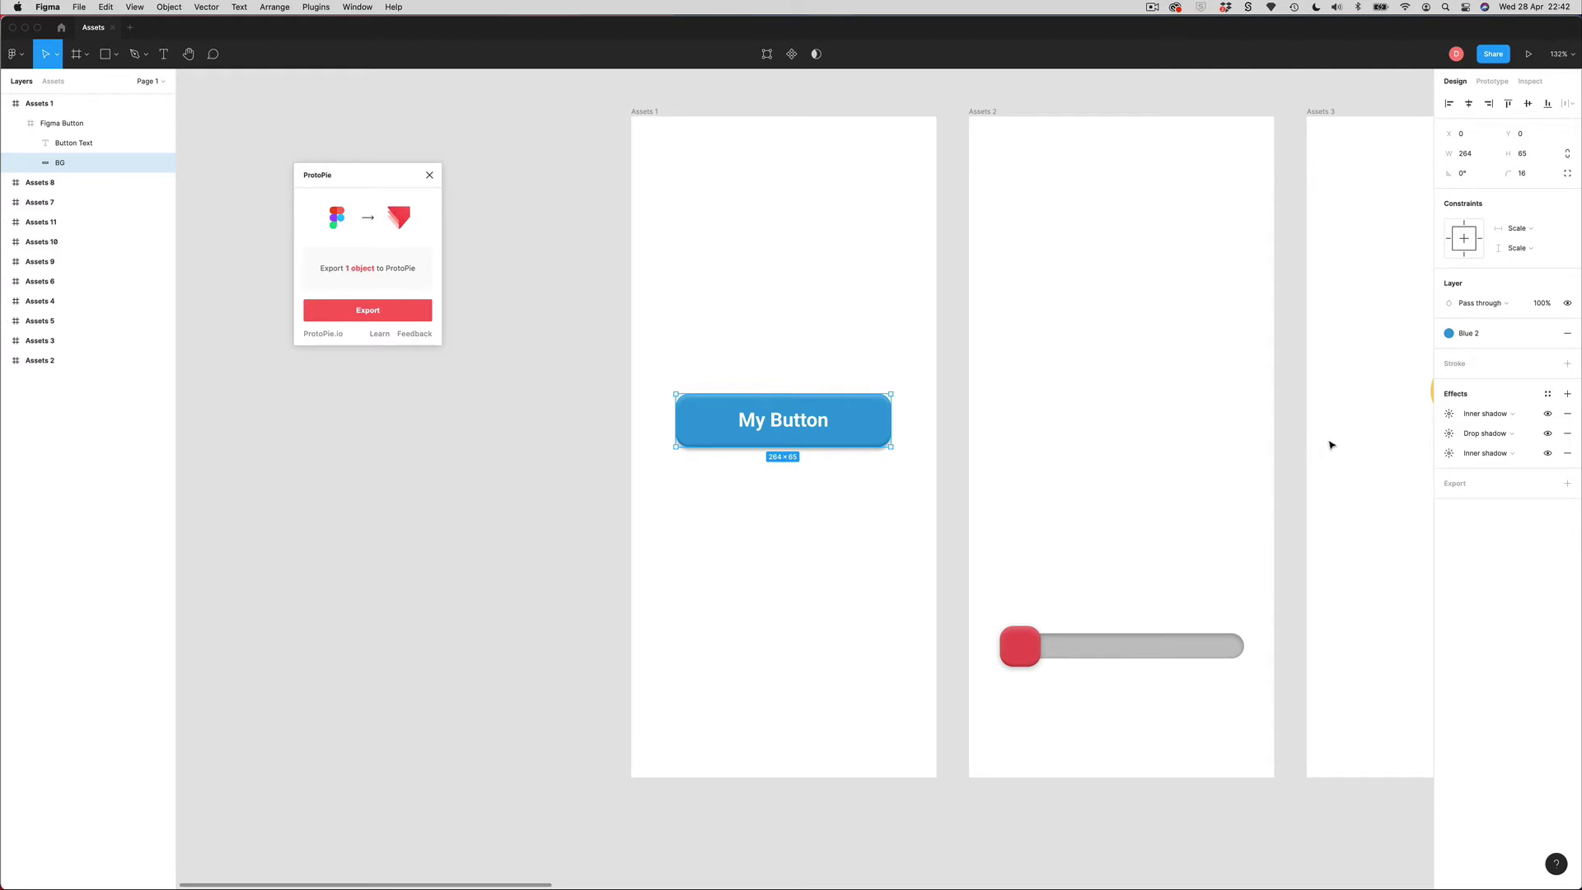
{"action": "left_click", "coordinate": [1474, 337]}
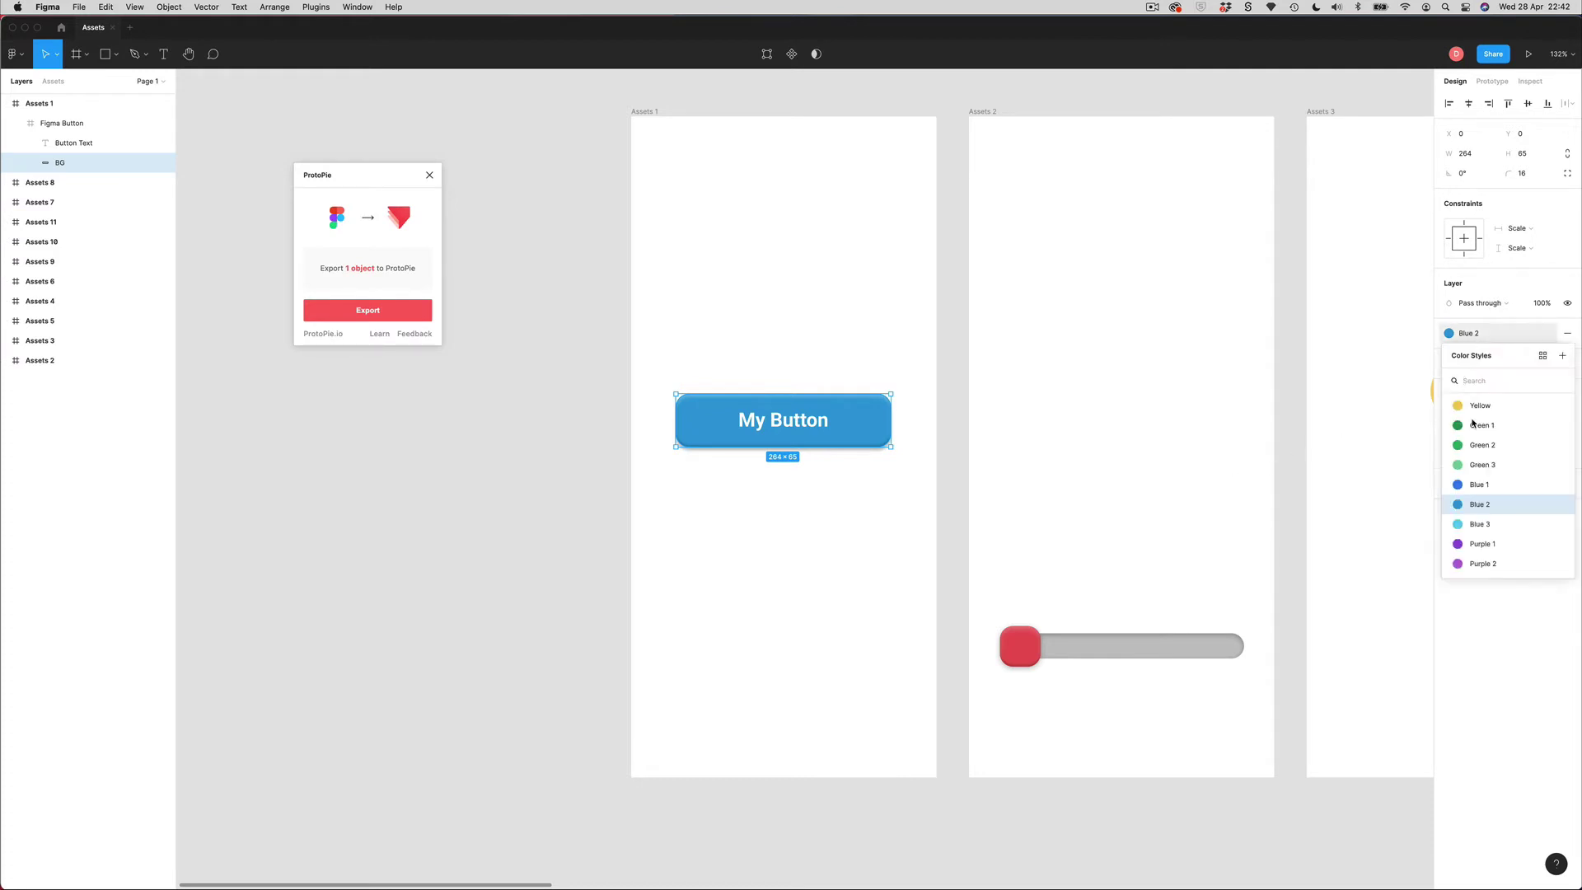
{"action": "scroll", "coordinate": [1476, 445], "scroll_direction": "up", "scroll_amount": 1}
{"action": "left_click", "coordinate": [1476, 444]}
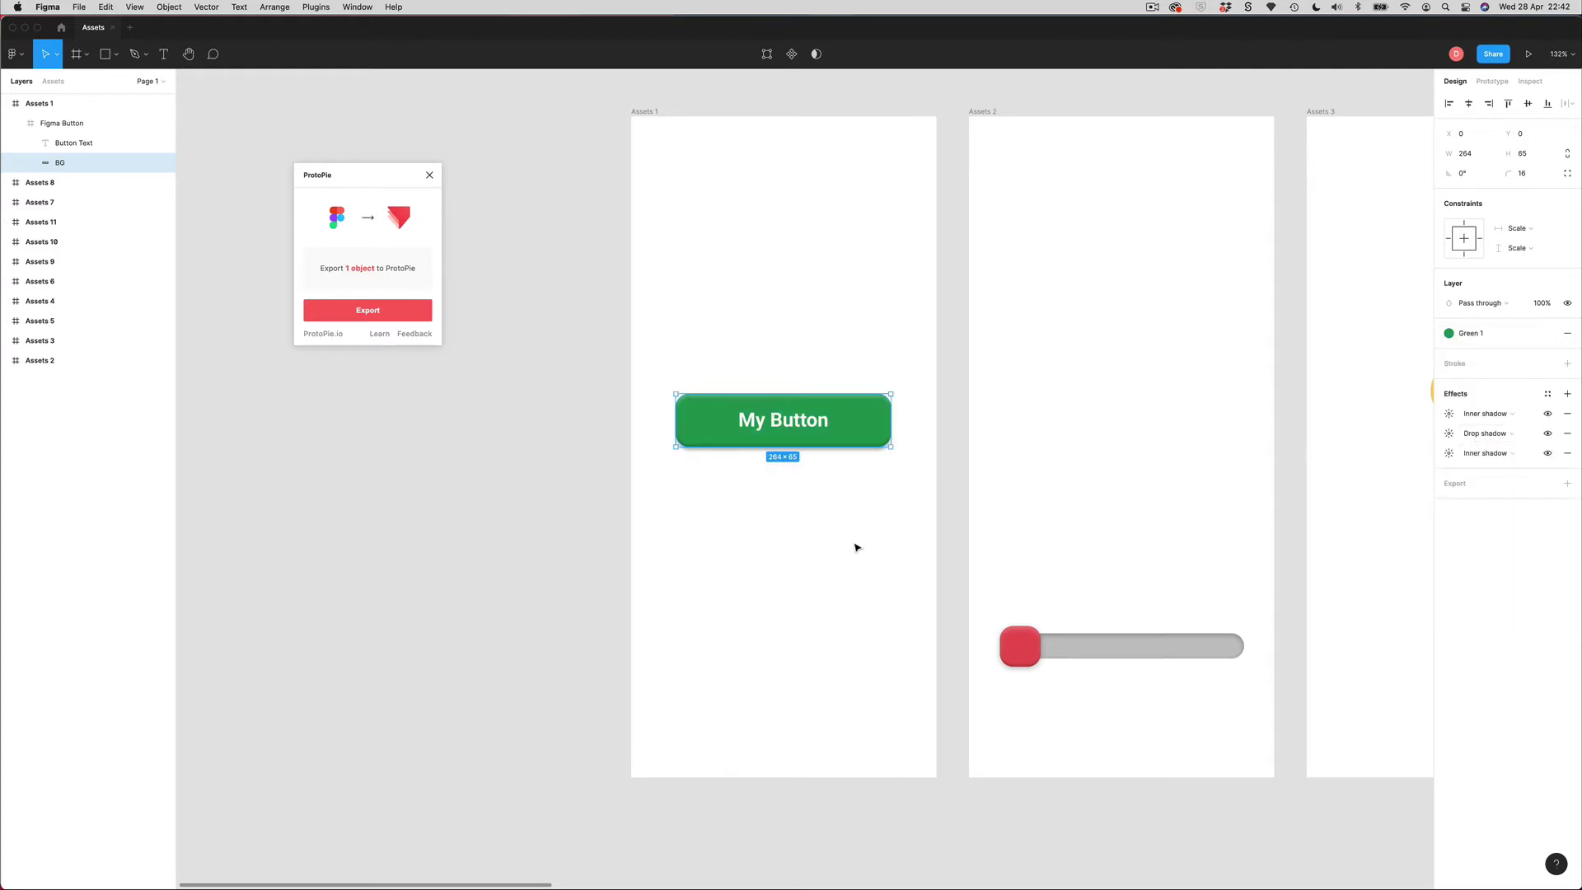
{"action": "left_click", "coordinate": [347, 311]}
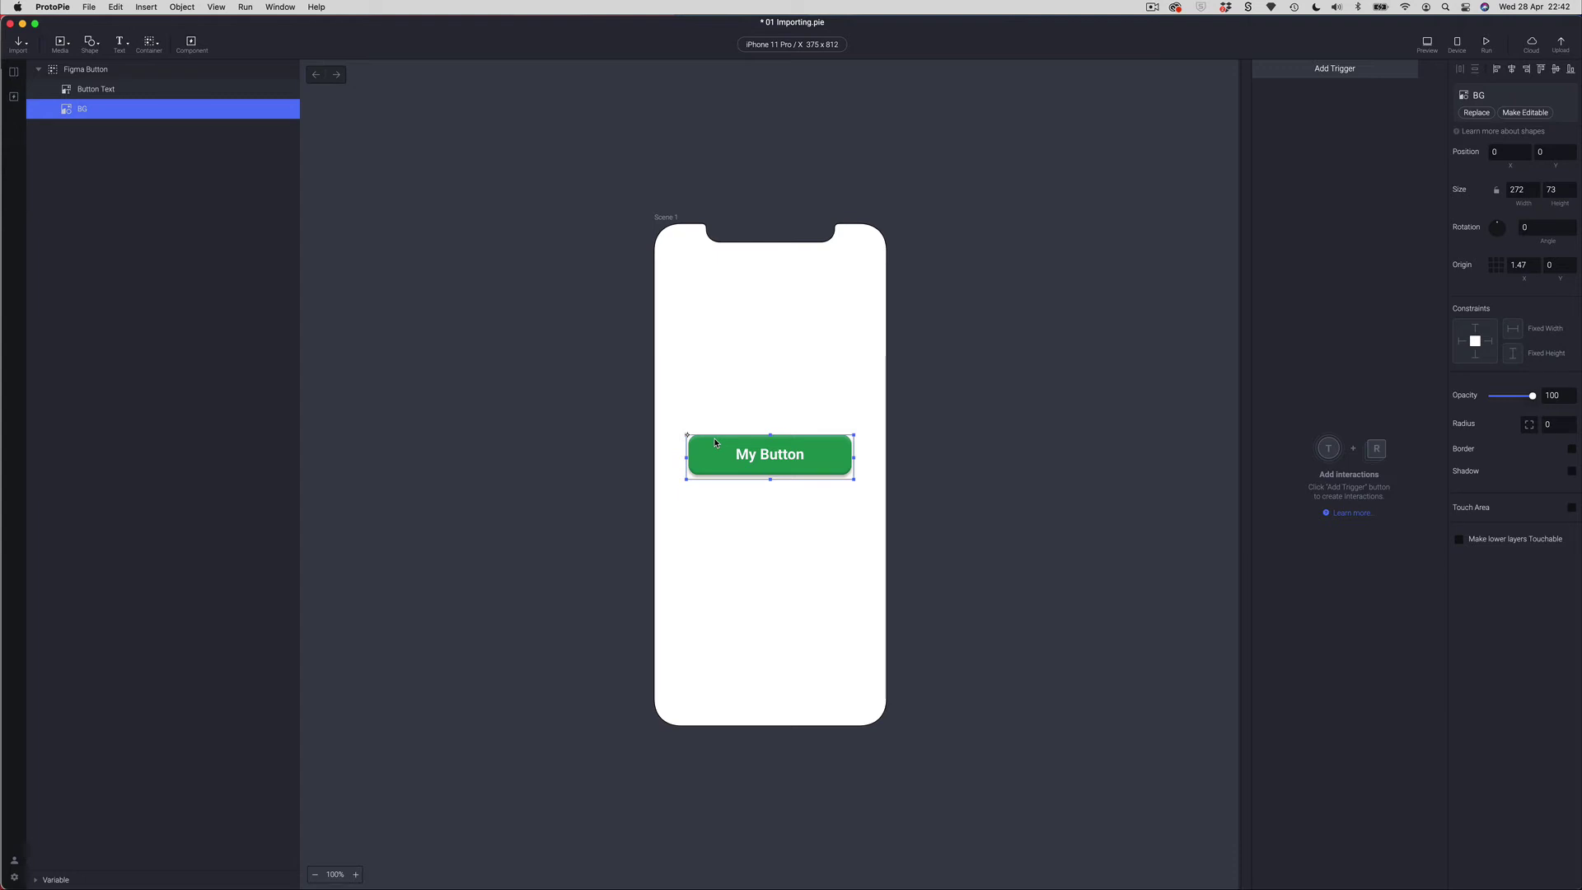
{"action": "left_click", "coordinate": [1005, 457]}
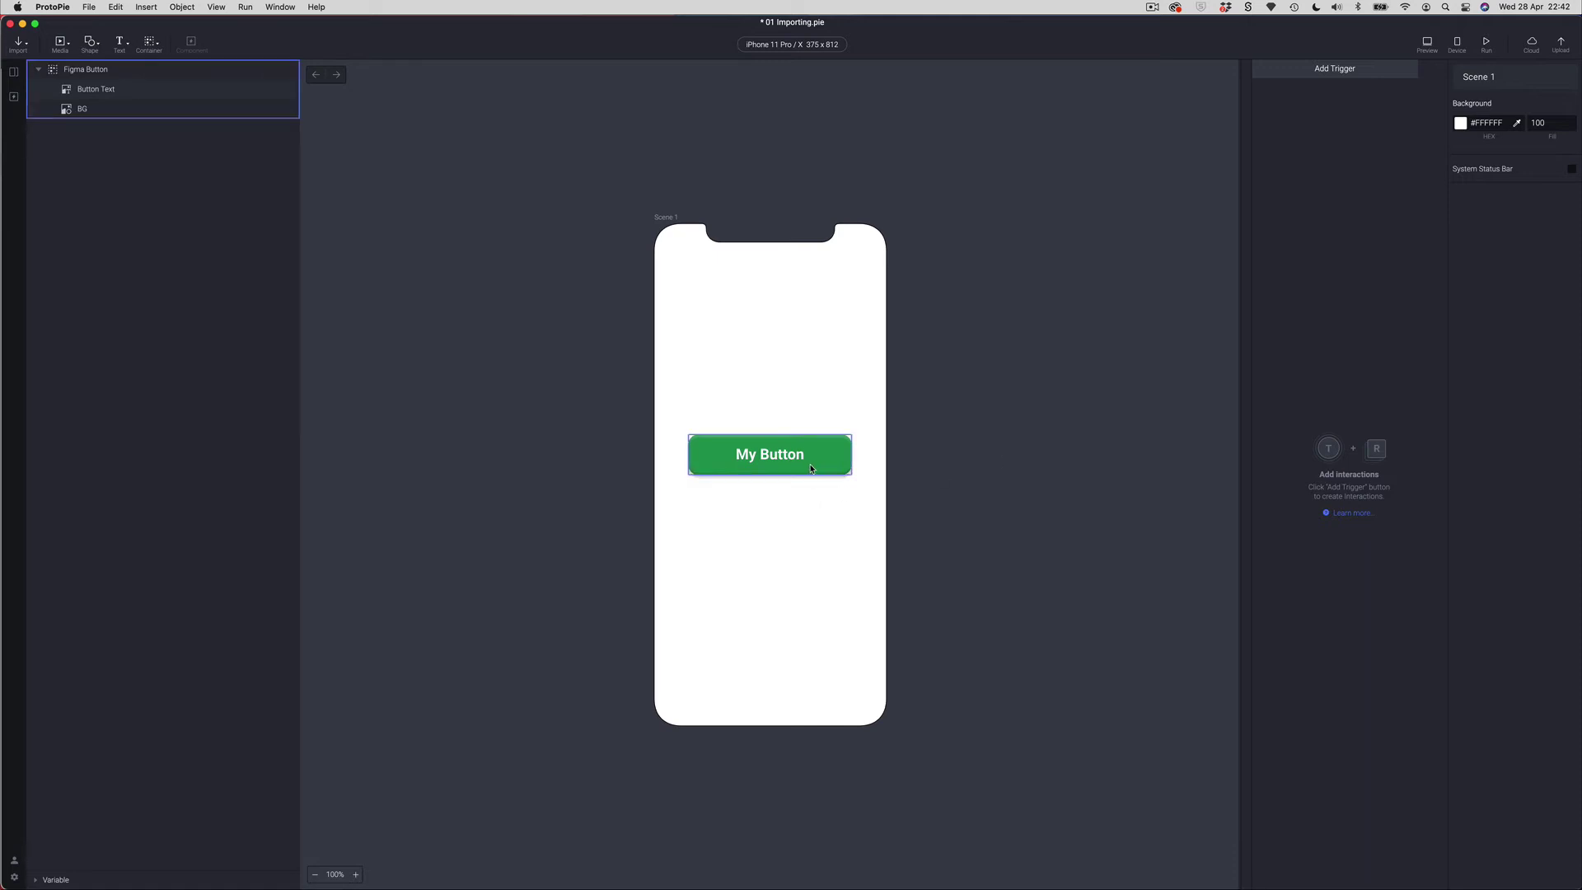
Switch to Figma, export the whole Assets 8 frame to ProtoPie as a scene, and return to Scene 1 with the scene list shown
{"action": "key", "text": "super+Tab"}
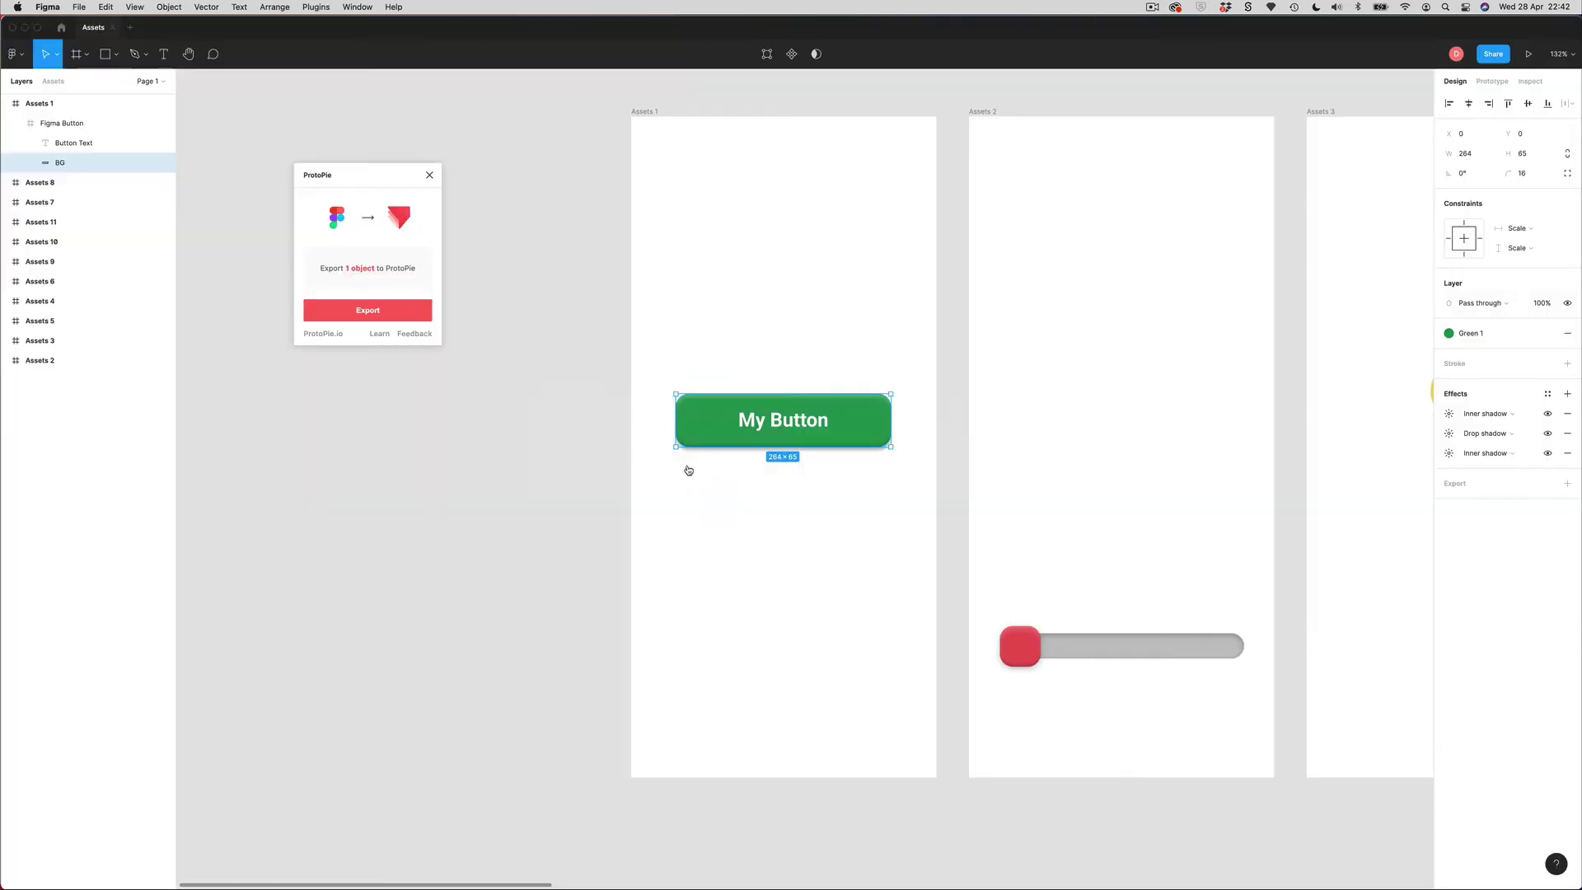
{"action": "left_click", "coordinate": [691, 470]}
{"action": "left_click", "coordinate": [1123, 516]}
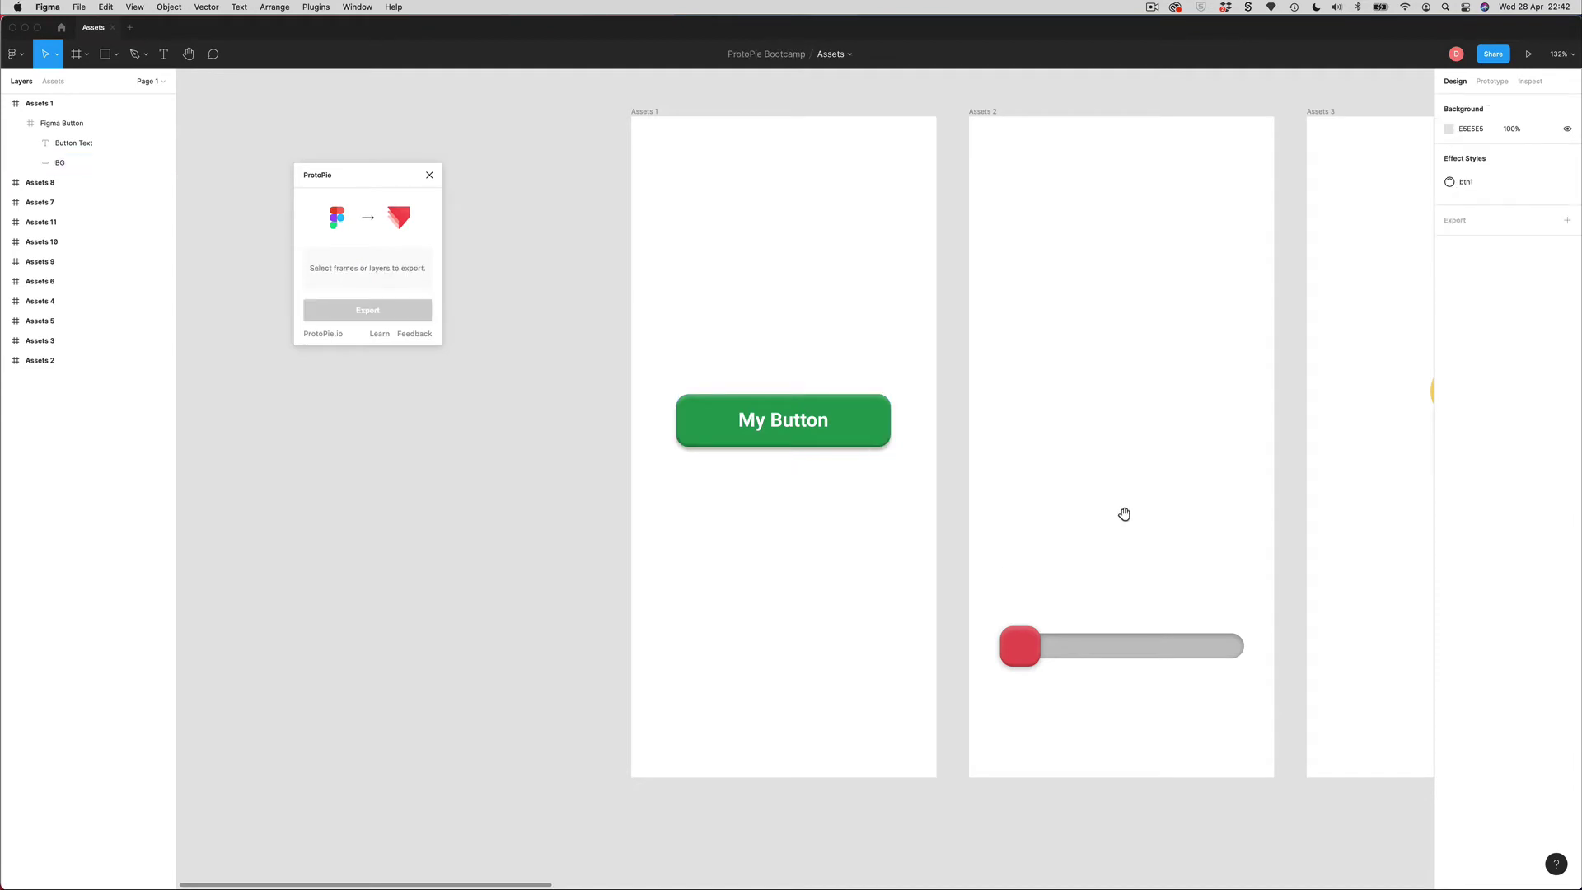
{"action": "left_click_drag", "start_coordinate": [1123, 516], "coordinate": [600, 505]}
{"action": "scroll", "coordinate": [790, 540], "scroll_direction": "right", "scroll_amount": 8}
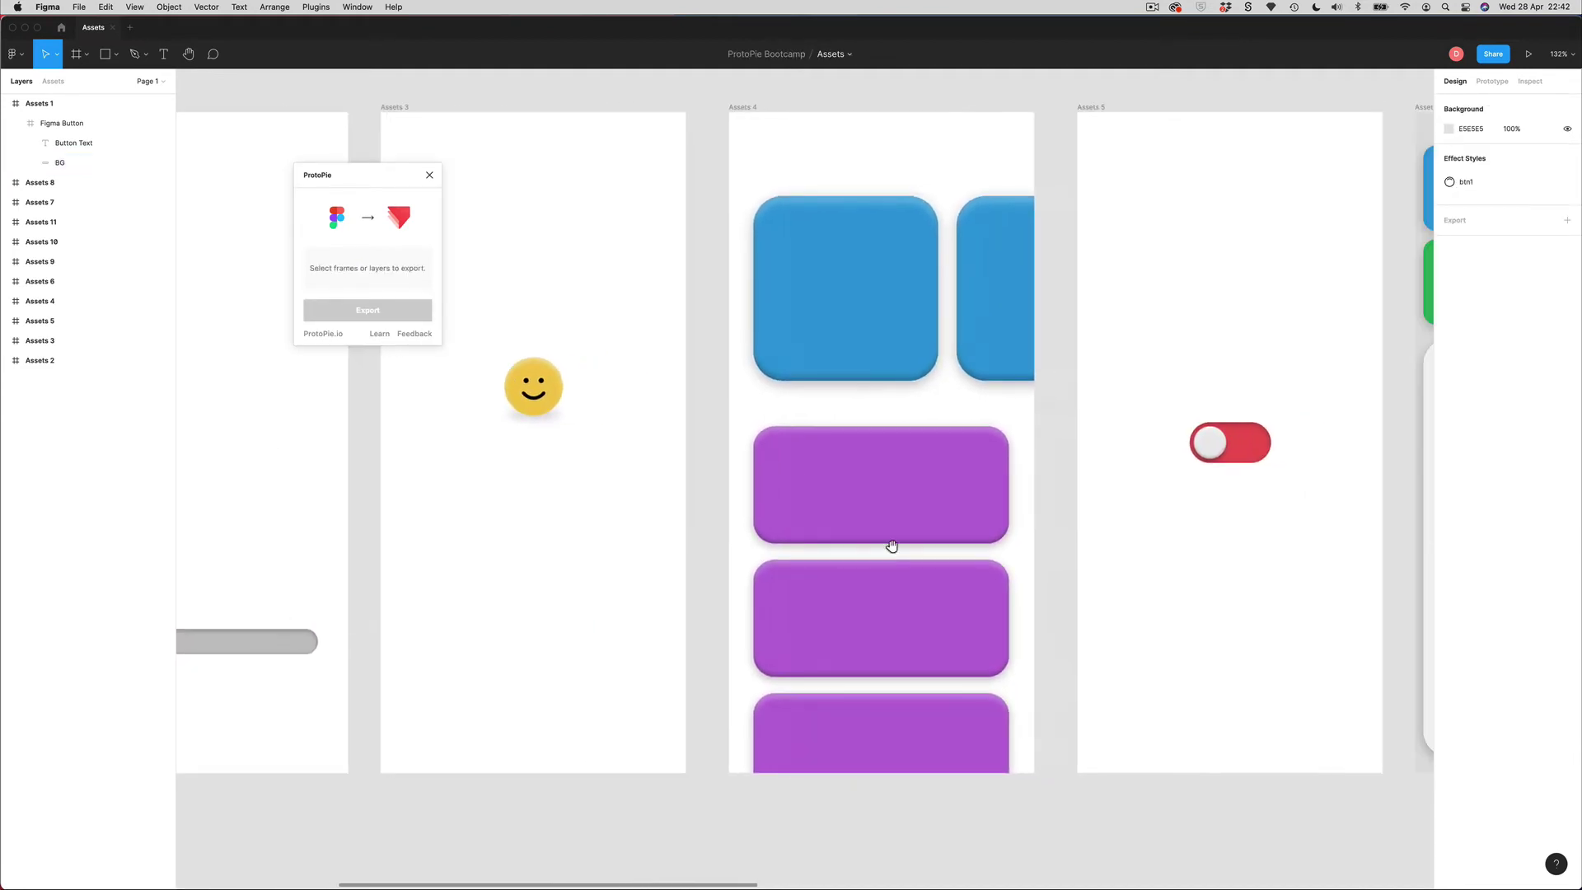
{"action": "scroll", "coordinate": [1036, 567], "scroll_direction": "right", "scroll_amount": 10}
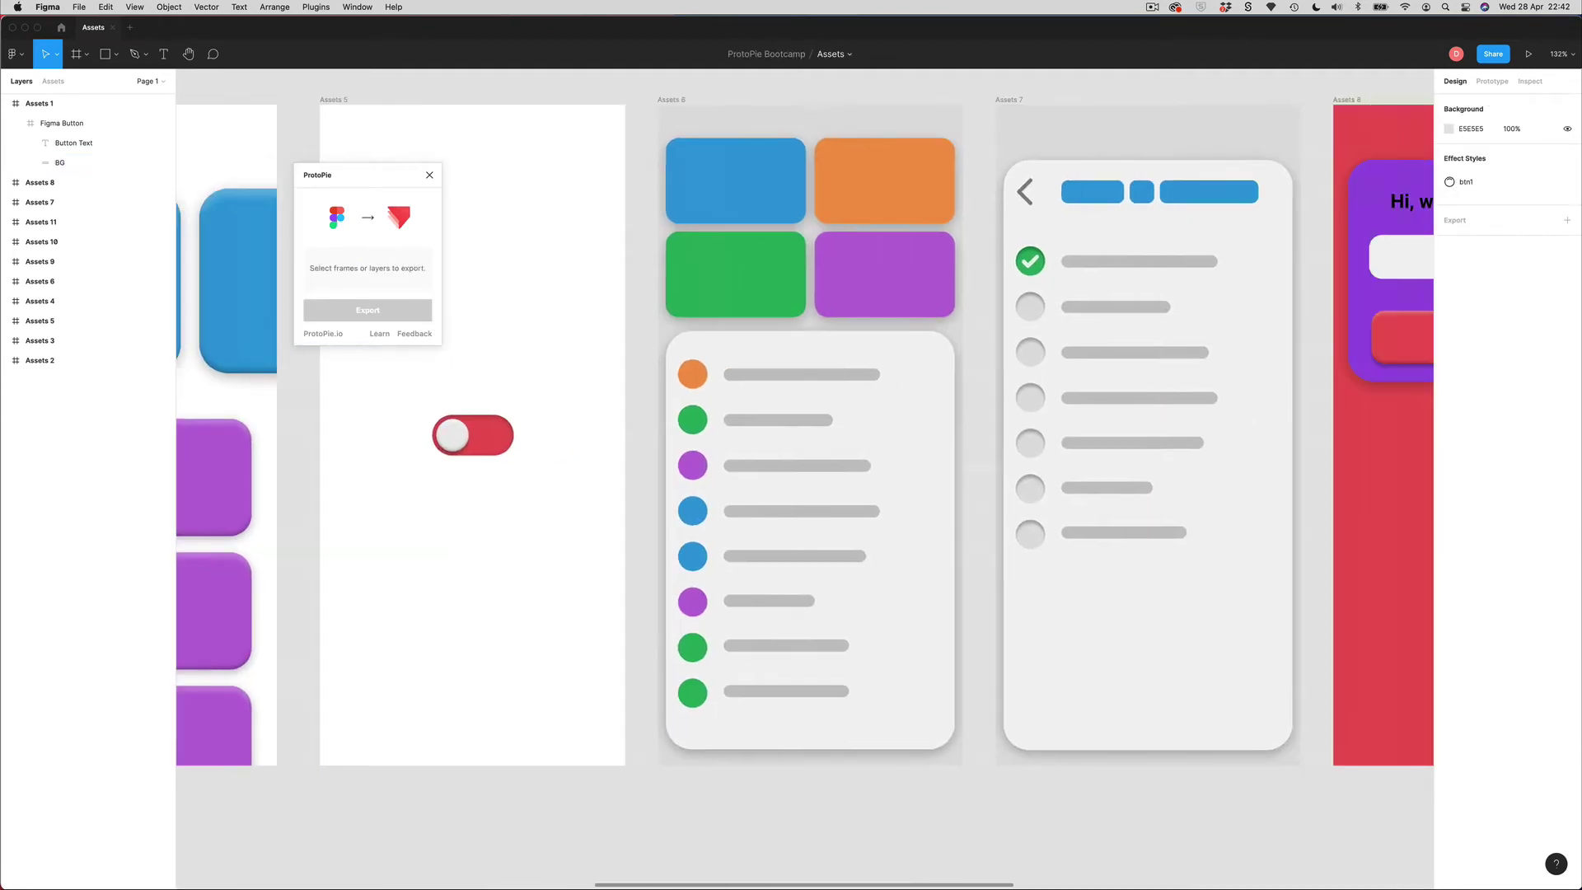
{"action": "scroll", "coordinate": [1036, 603], "scroll_direction": "right", "scroll_amount": 4}
{"action": "scroll", "coordinate": [1036, 603], "scroll_direction": "up", "scroll_amount": 2}
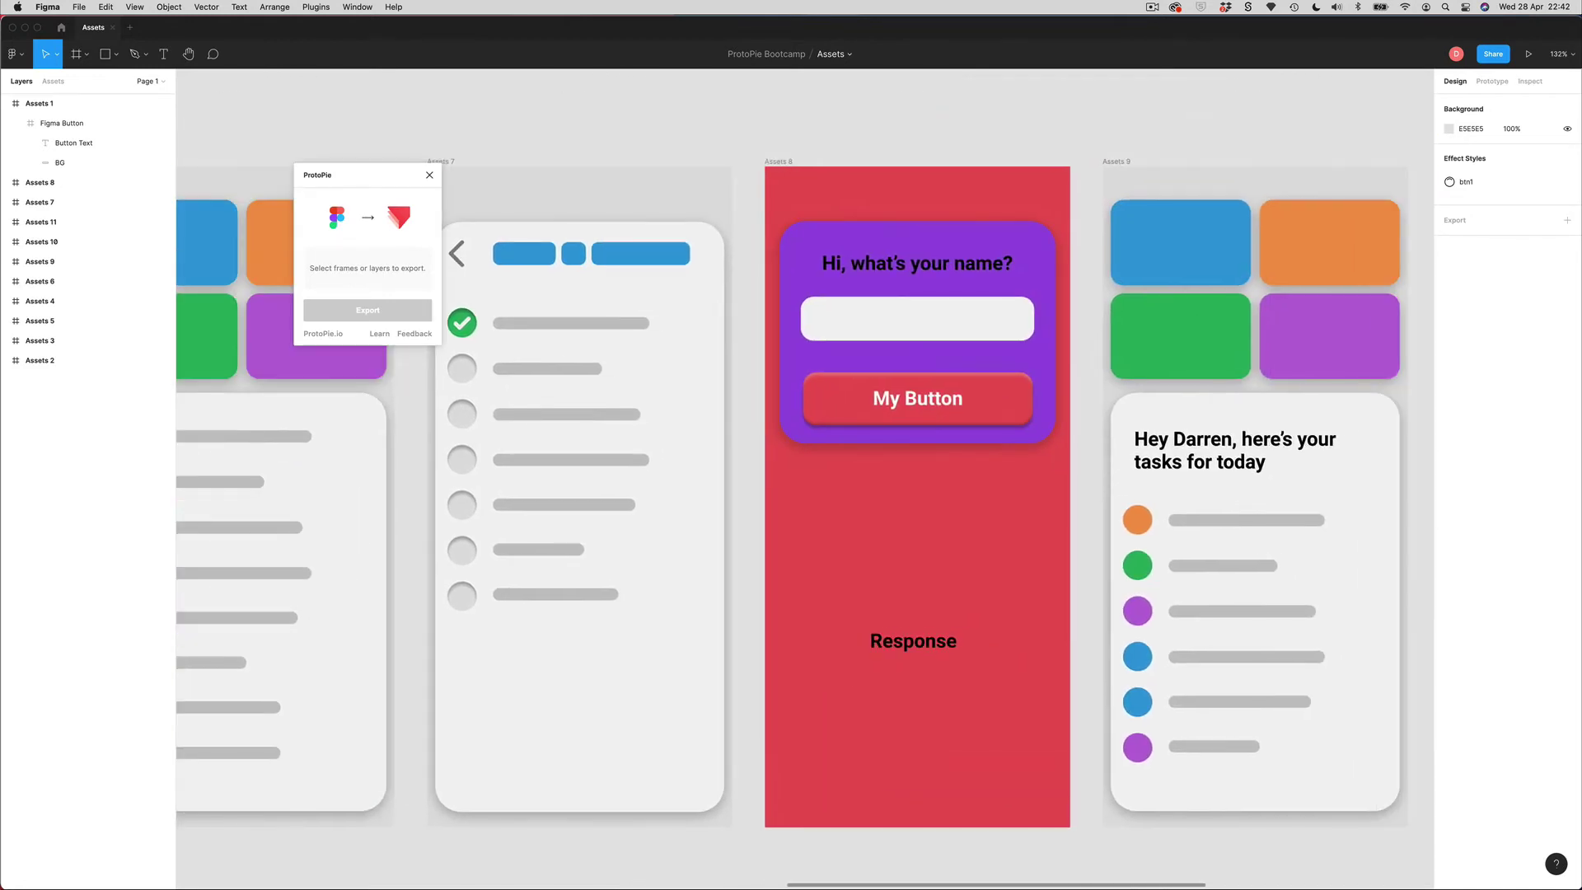
{"action": "left_click", "coordinate": [783, 164]}
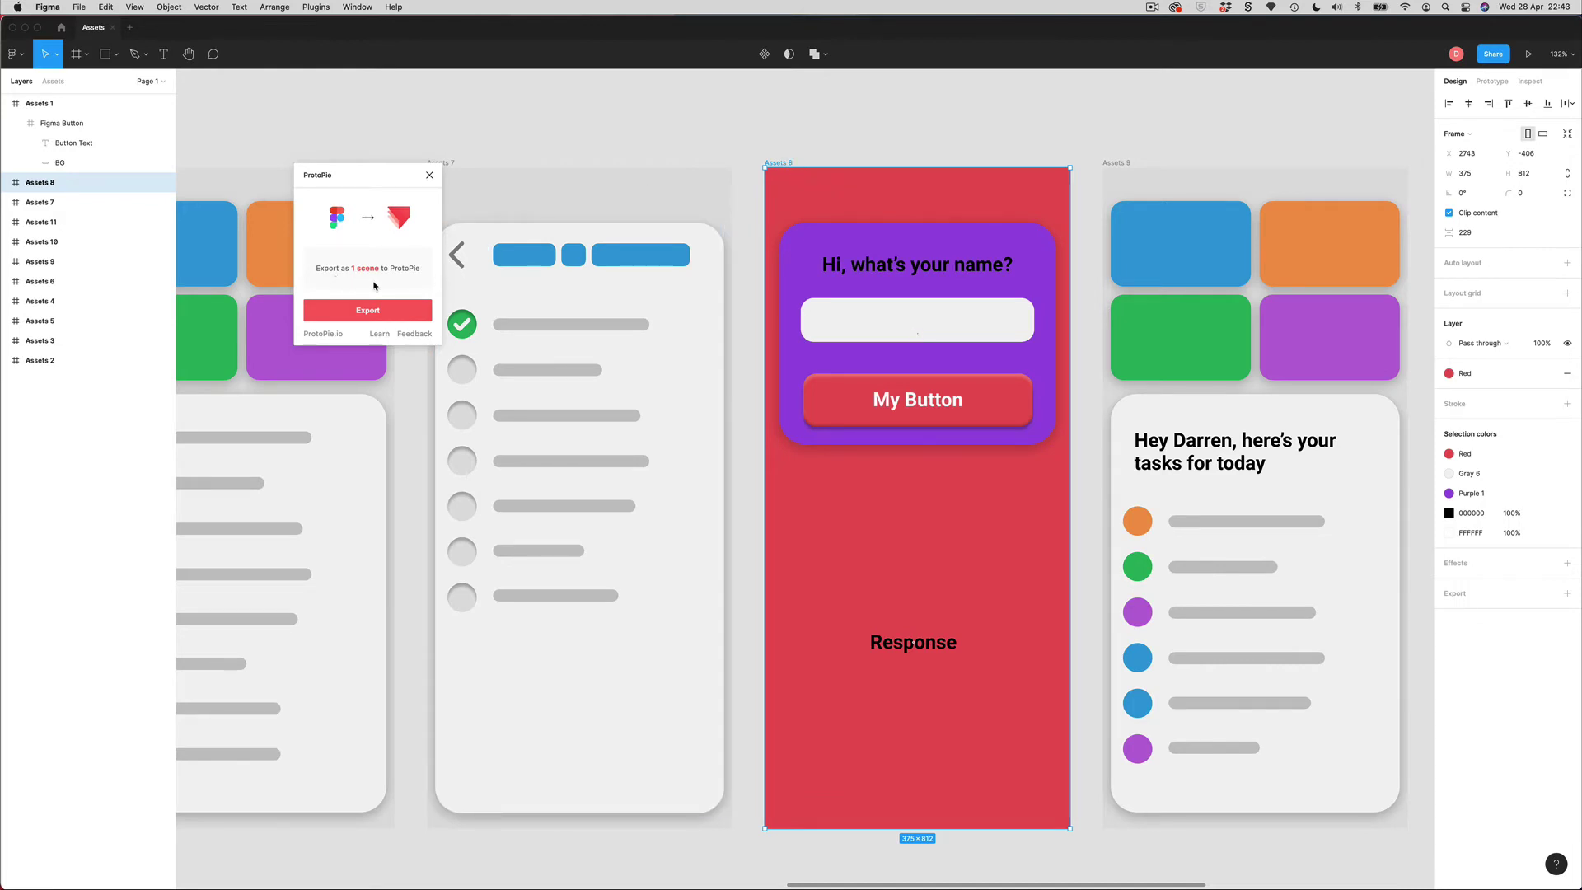
{"action": "left_click_drag", "start_coordinate": [362, 182], "coordinate": [518, 135]}
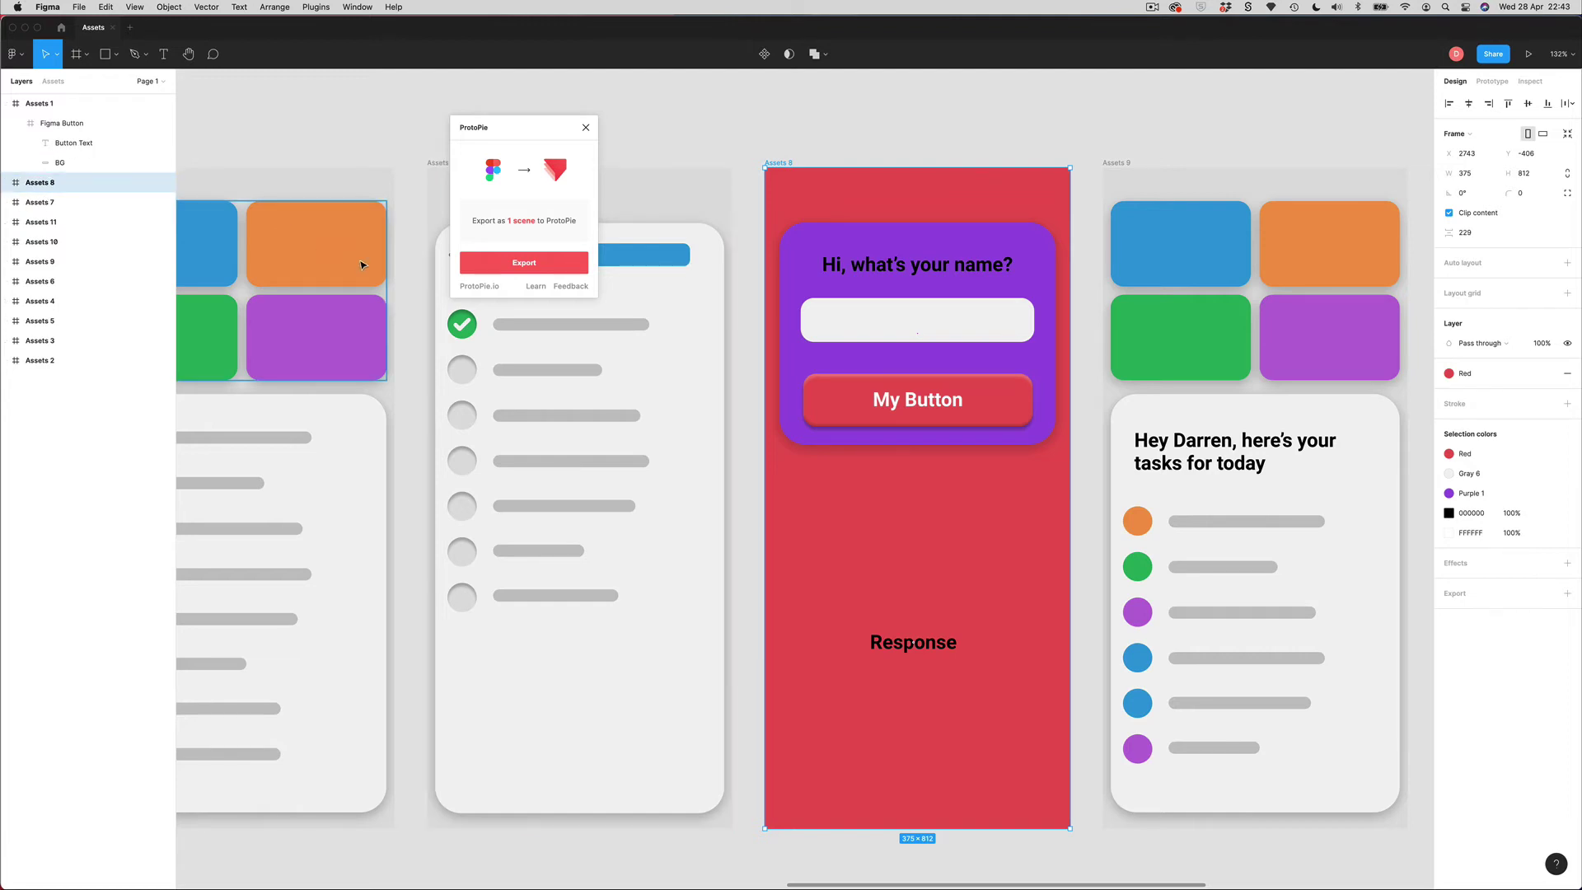
{"action": "left_click", "coordinate": [534, 269]}
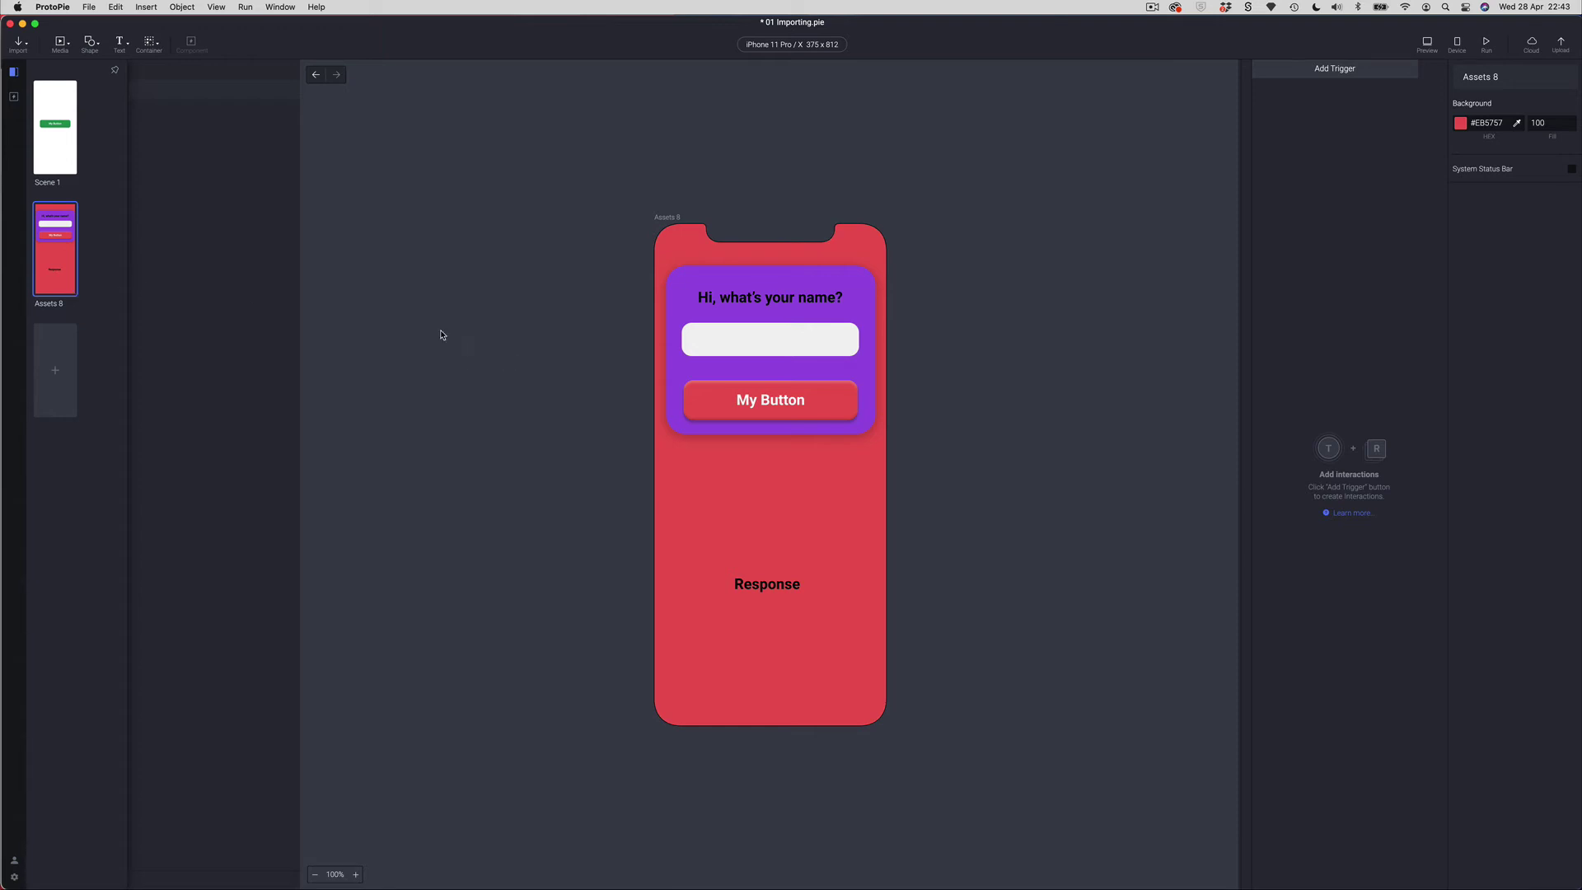
{"action": "left_click", "coordinate": [51, 140]}
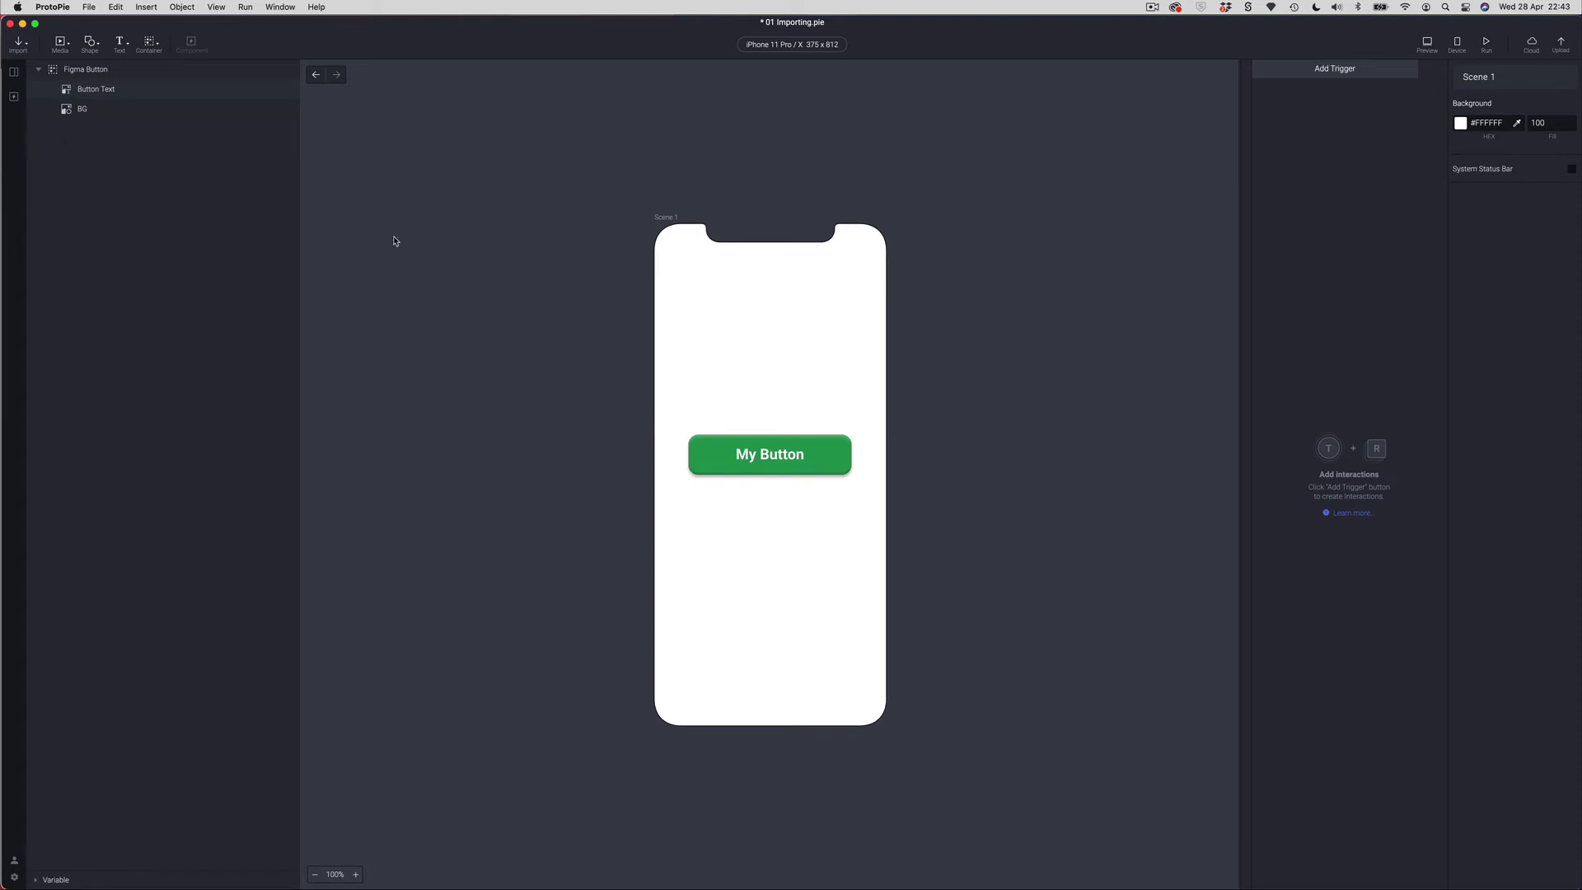
{"action": "left_click", "coordinate": [13, 72]}
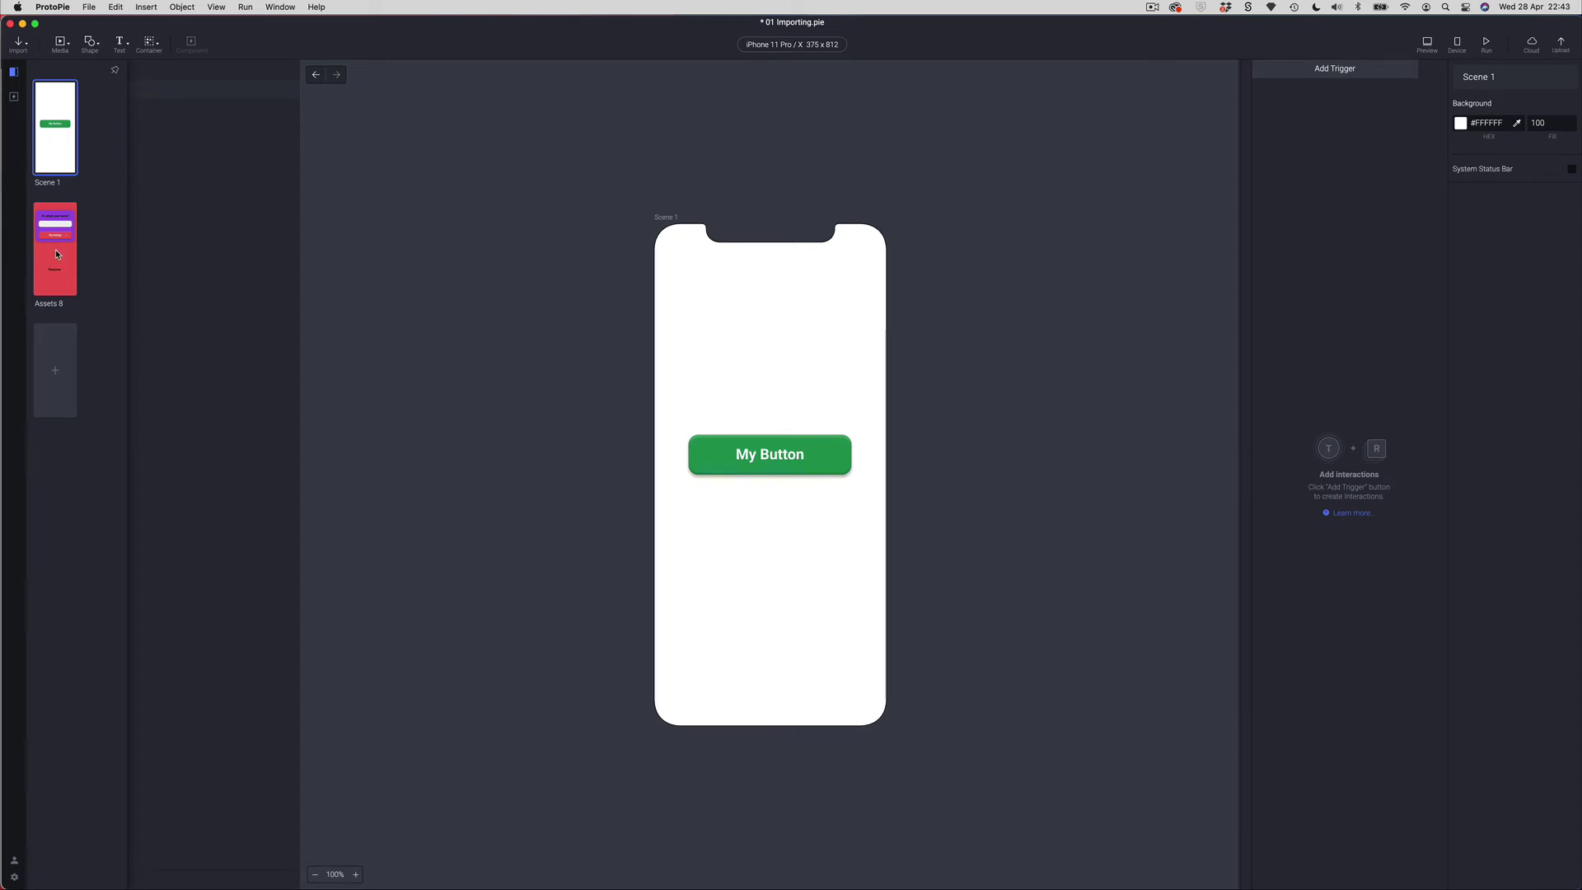
Switch to Figma, select the Assets 9 and Assets 10 frames together and export them to ProtoPie as two scenes
{"action": "key", "text": "super+Tab"}
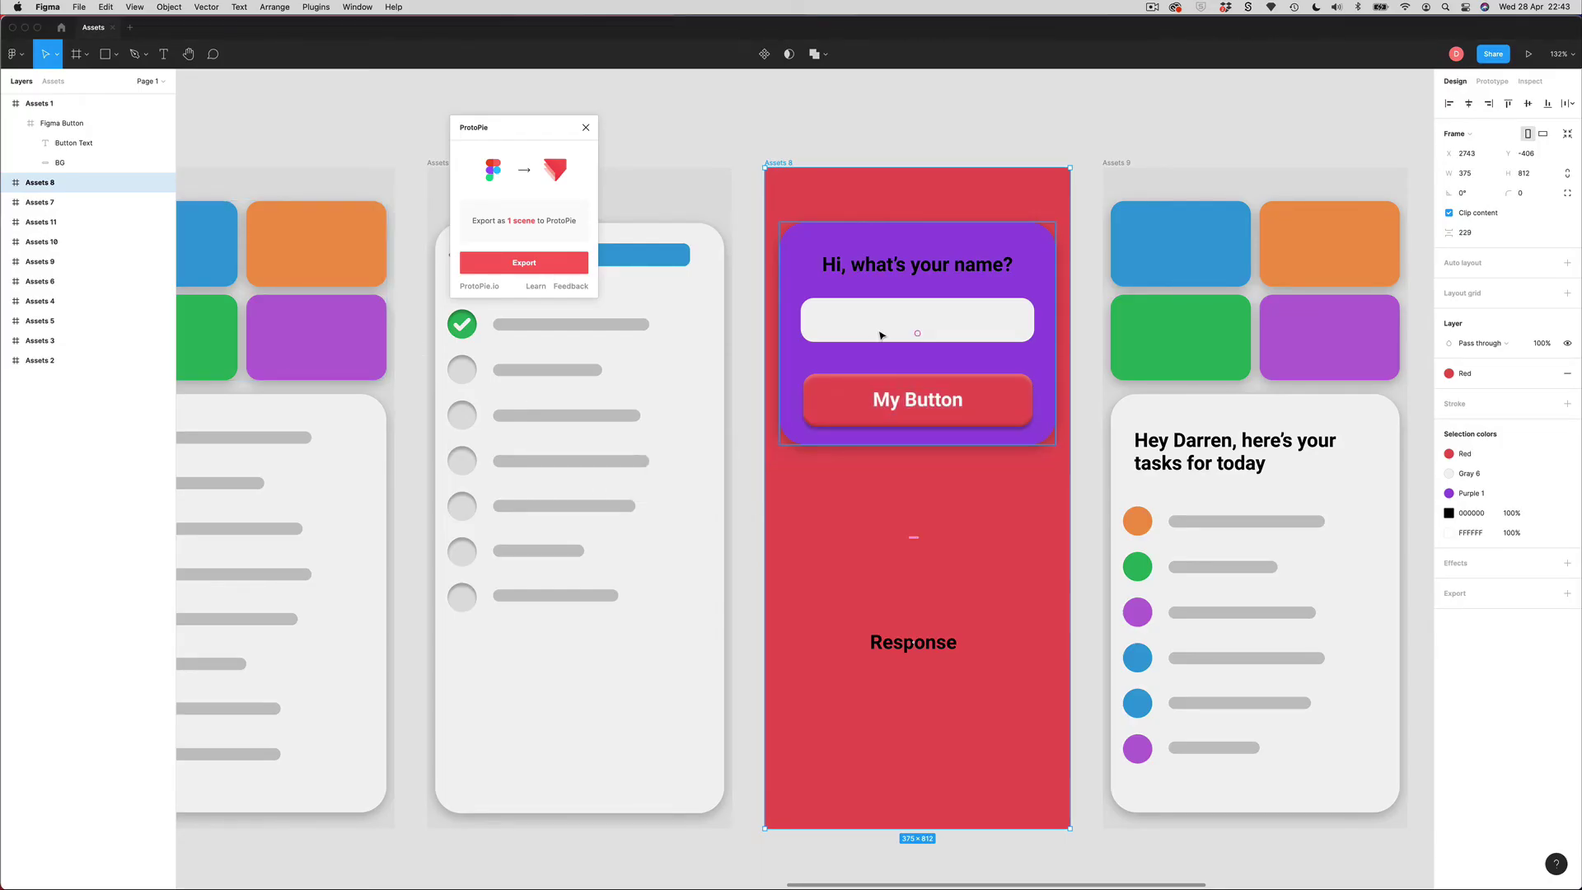
{"action": "left_click", "coordinate": [1145, 130]}
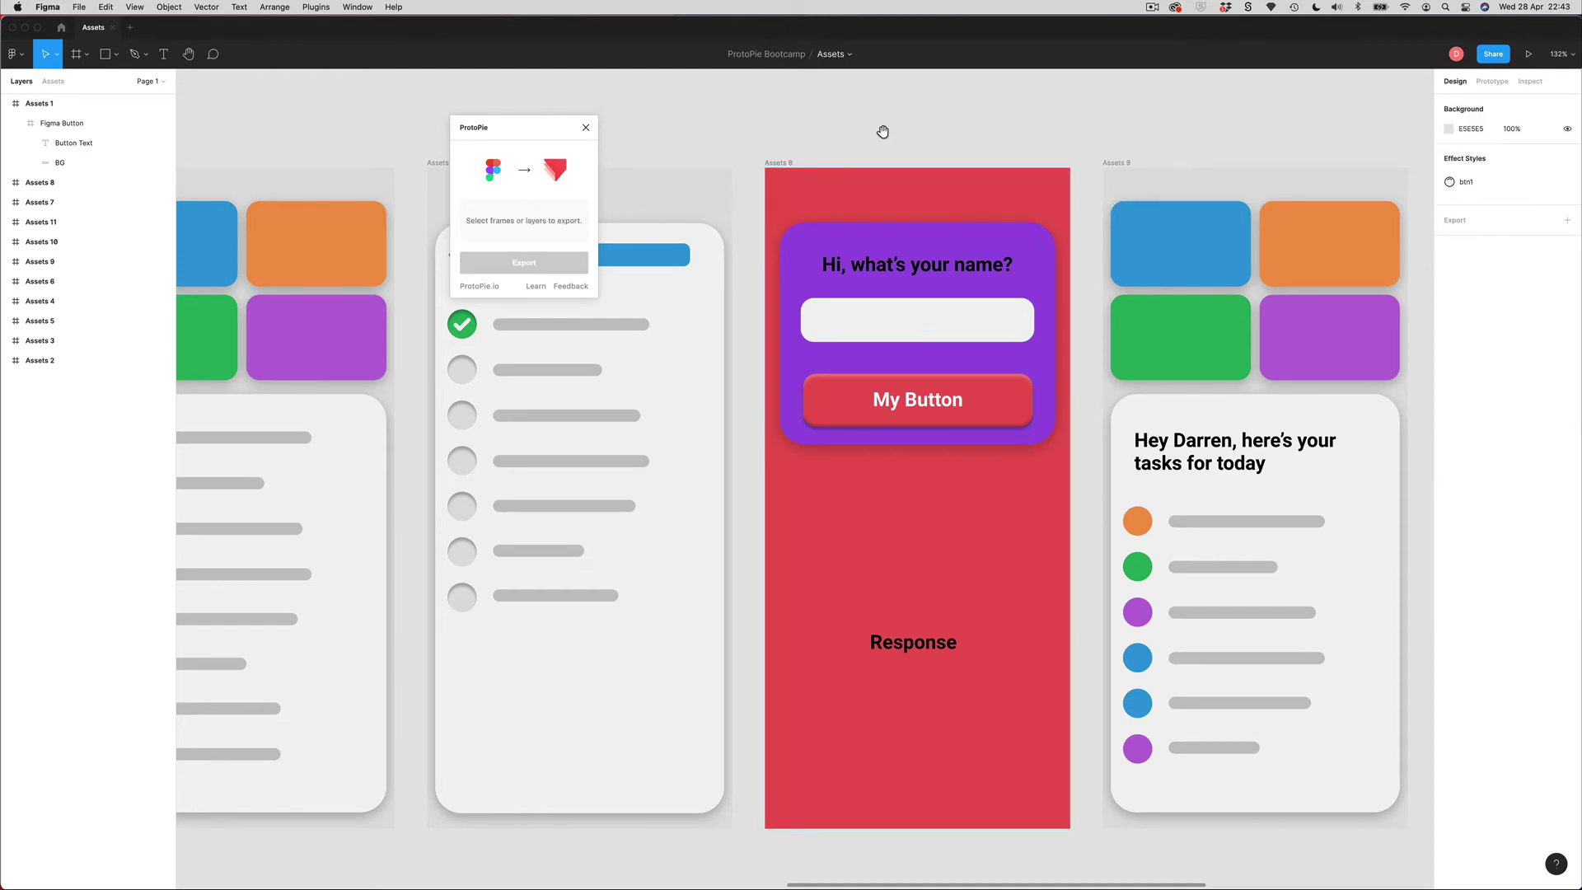
{"action": "left_click_drag", "start_coordinate": [882, 130], "coordinate": [622, 132]}
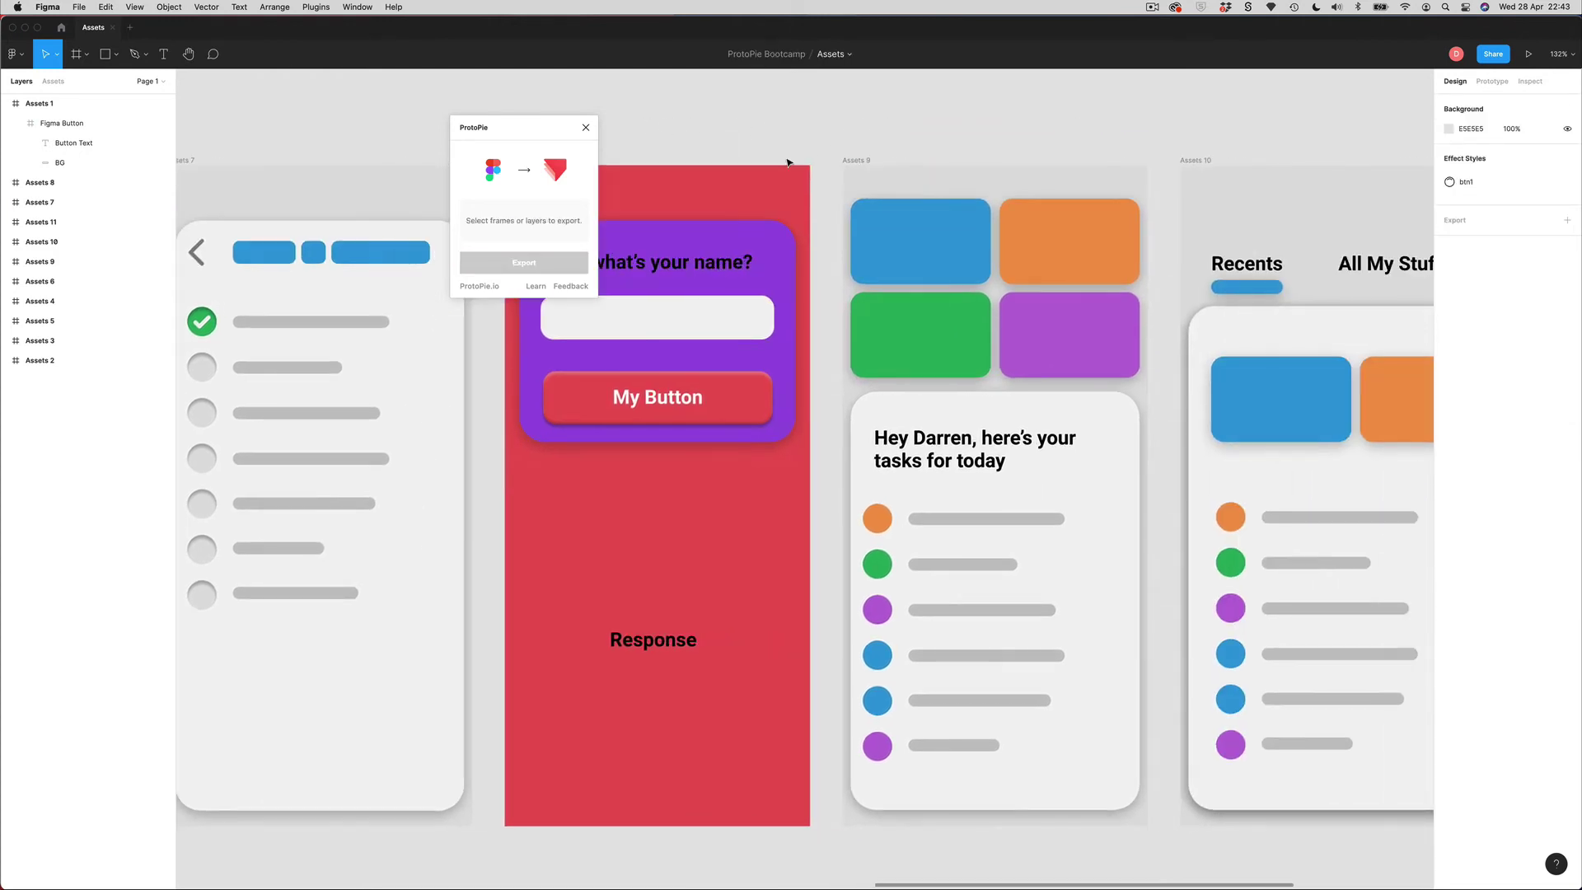
{"action": "left_click", "coordinate": [855, 161]}
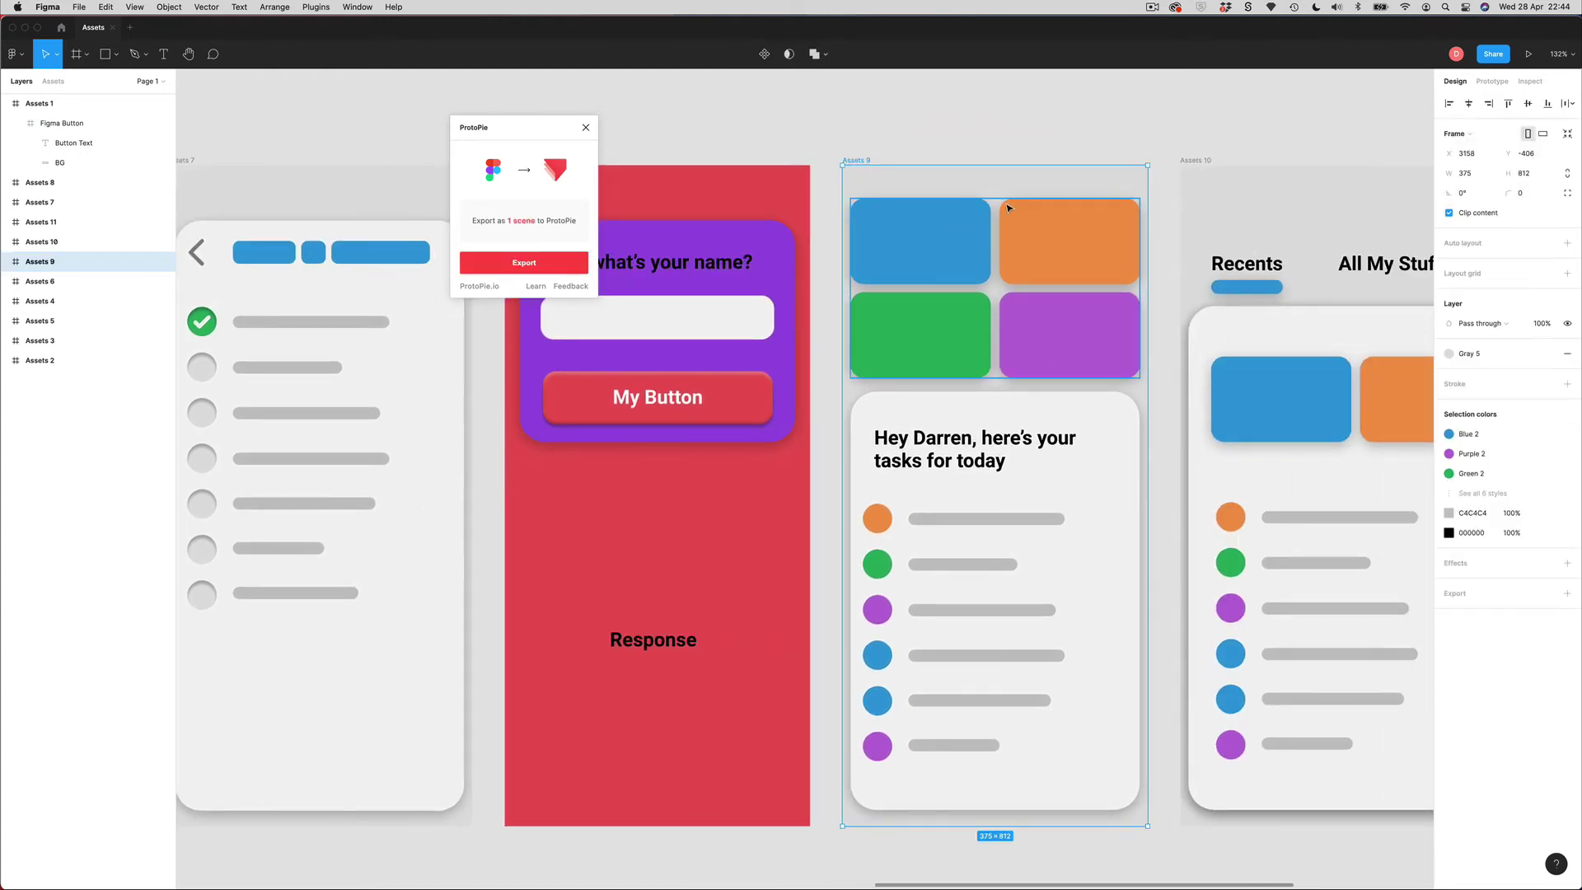
{"action": "left_click", "coordinate": [1185, 161], "text": "shift"}
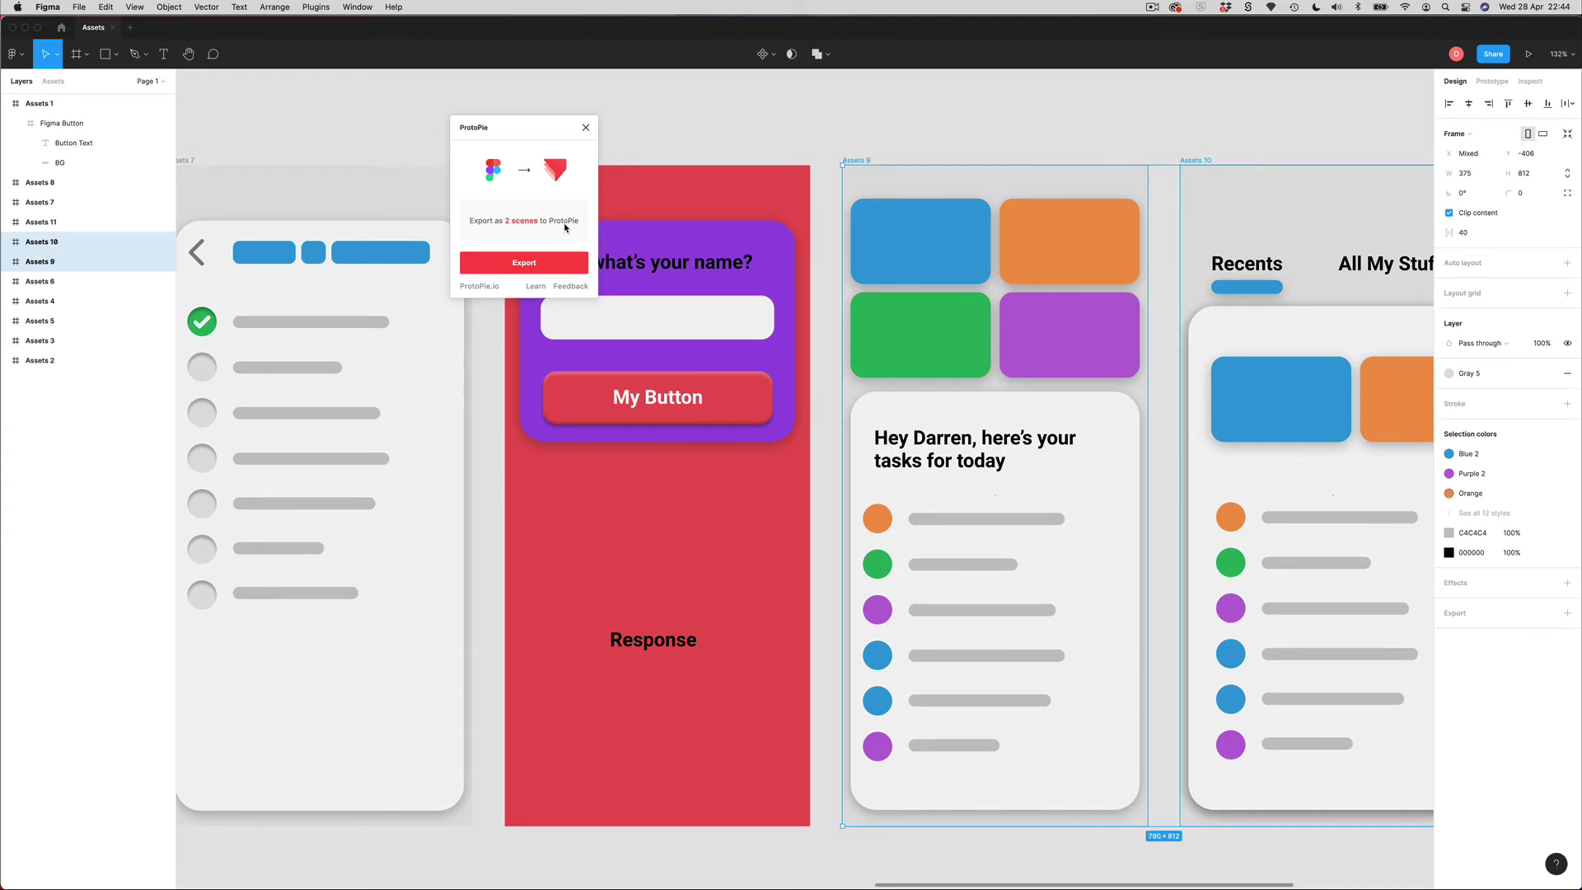
{"action": "left_click", "coordinate": [529, 265]}
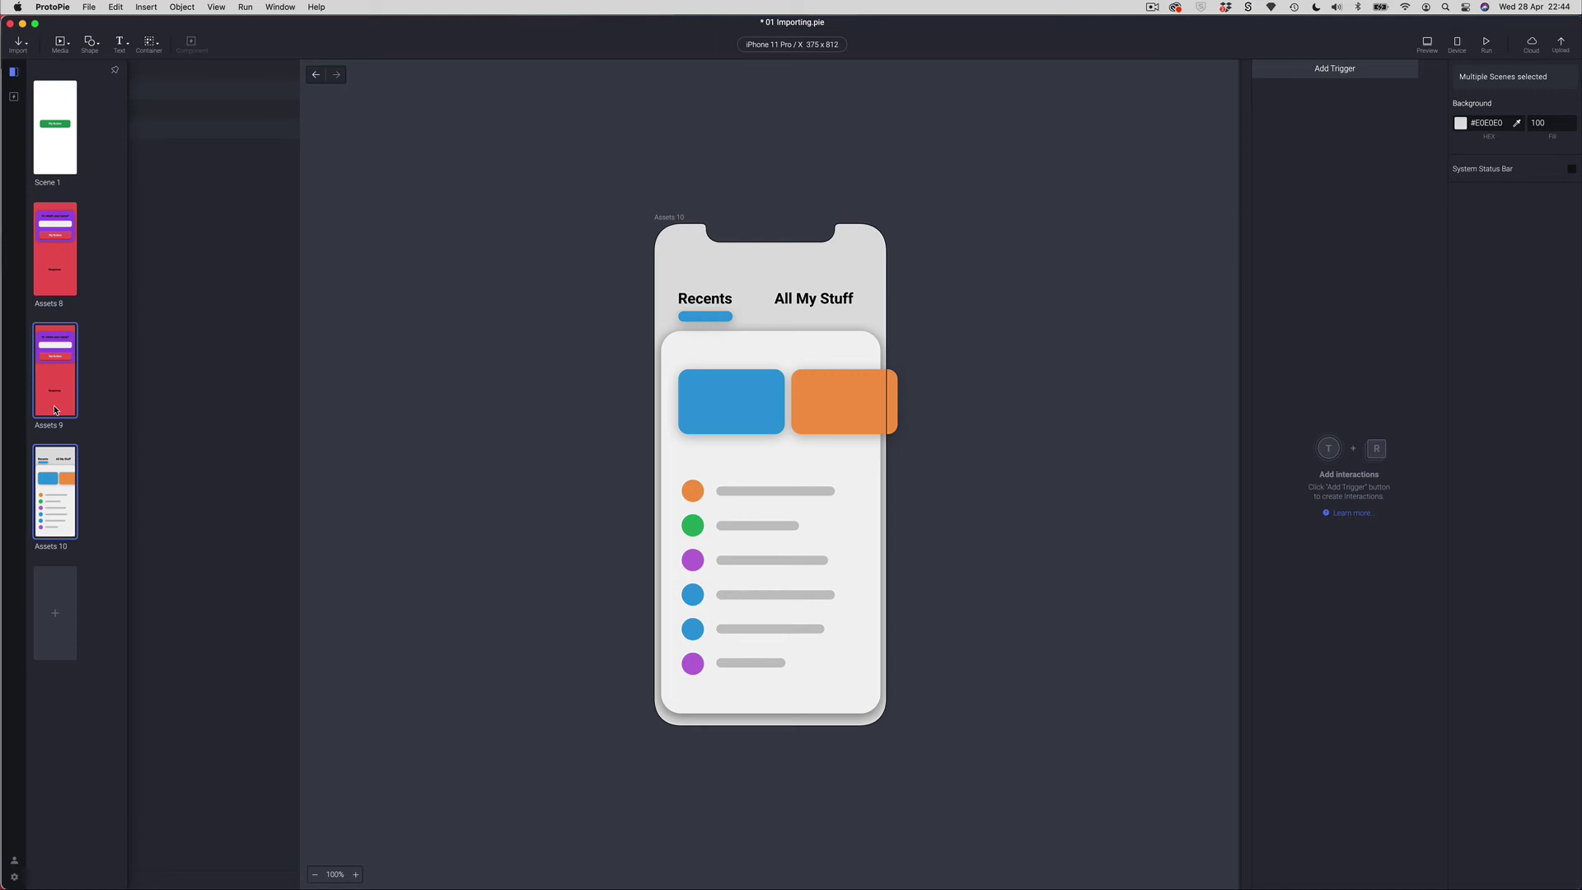
{"action": "left_click", "coordinate": [376, 504]}
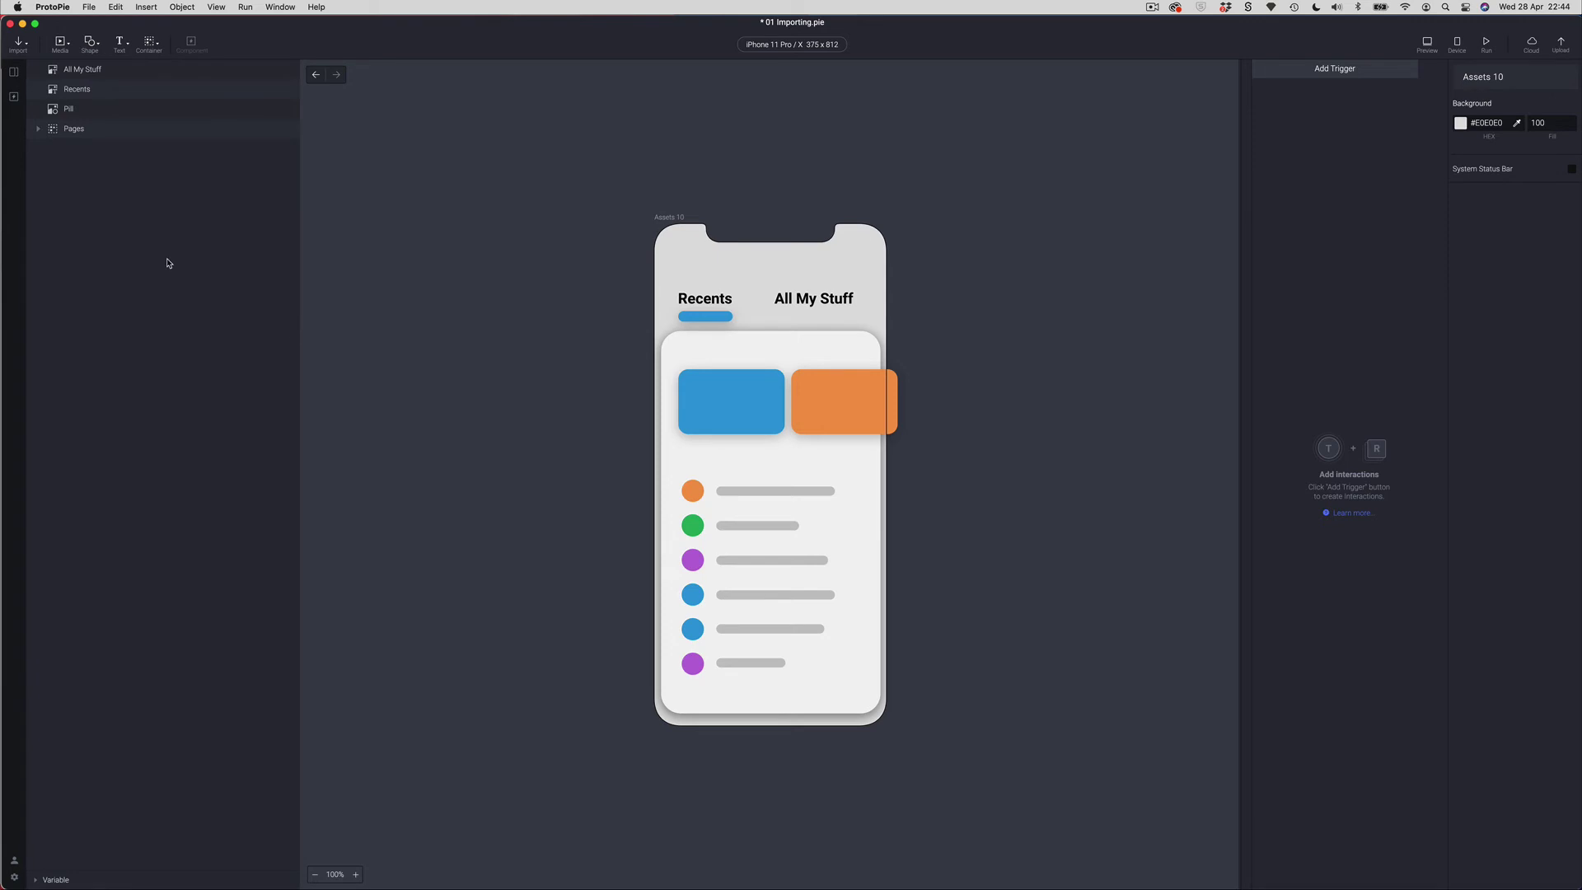
Examine the imported layers of the Assets 10 scene, expanding the Pages container with its page 1 and page 2 groups
{"action": "left_click", "coordinate": [56, 73]}
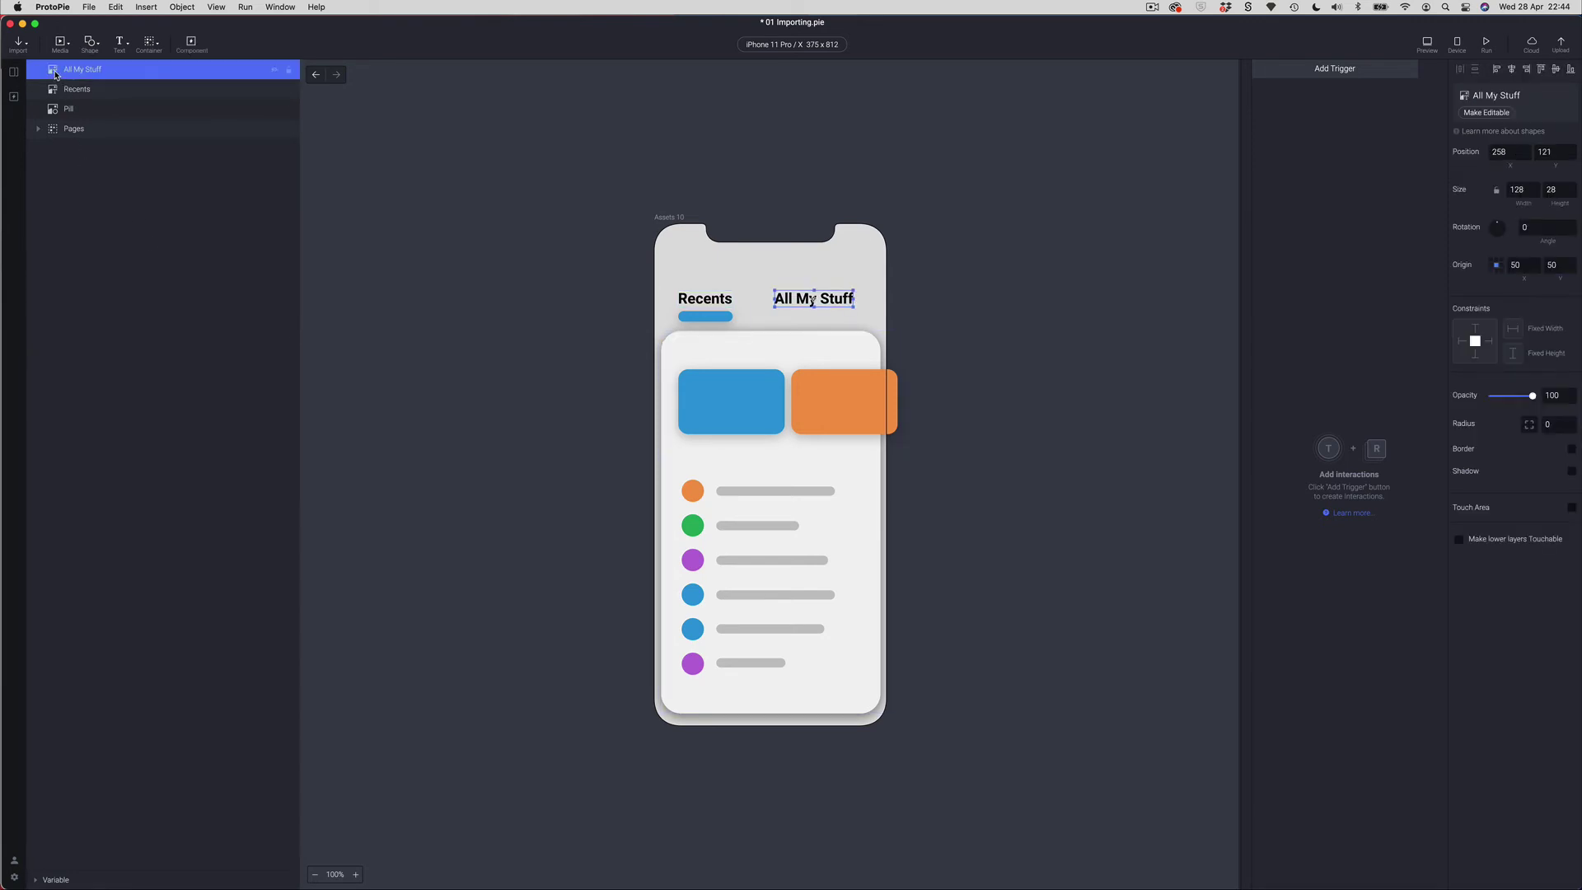
{"action": "left_click", "coordinate": [54, 117]}
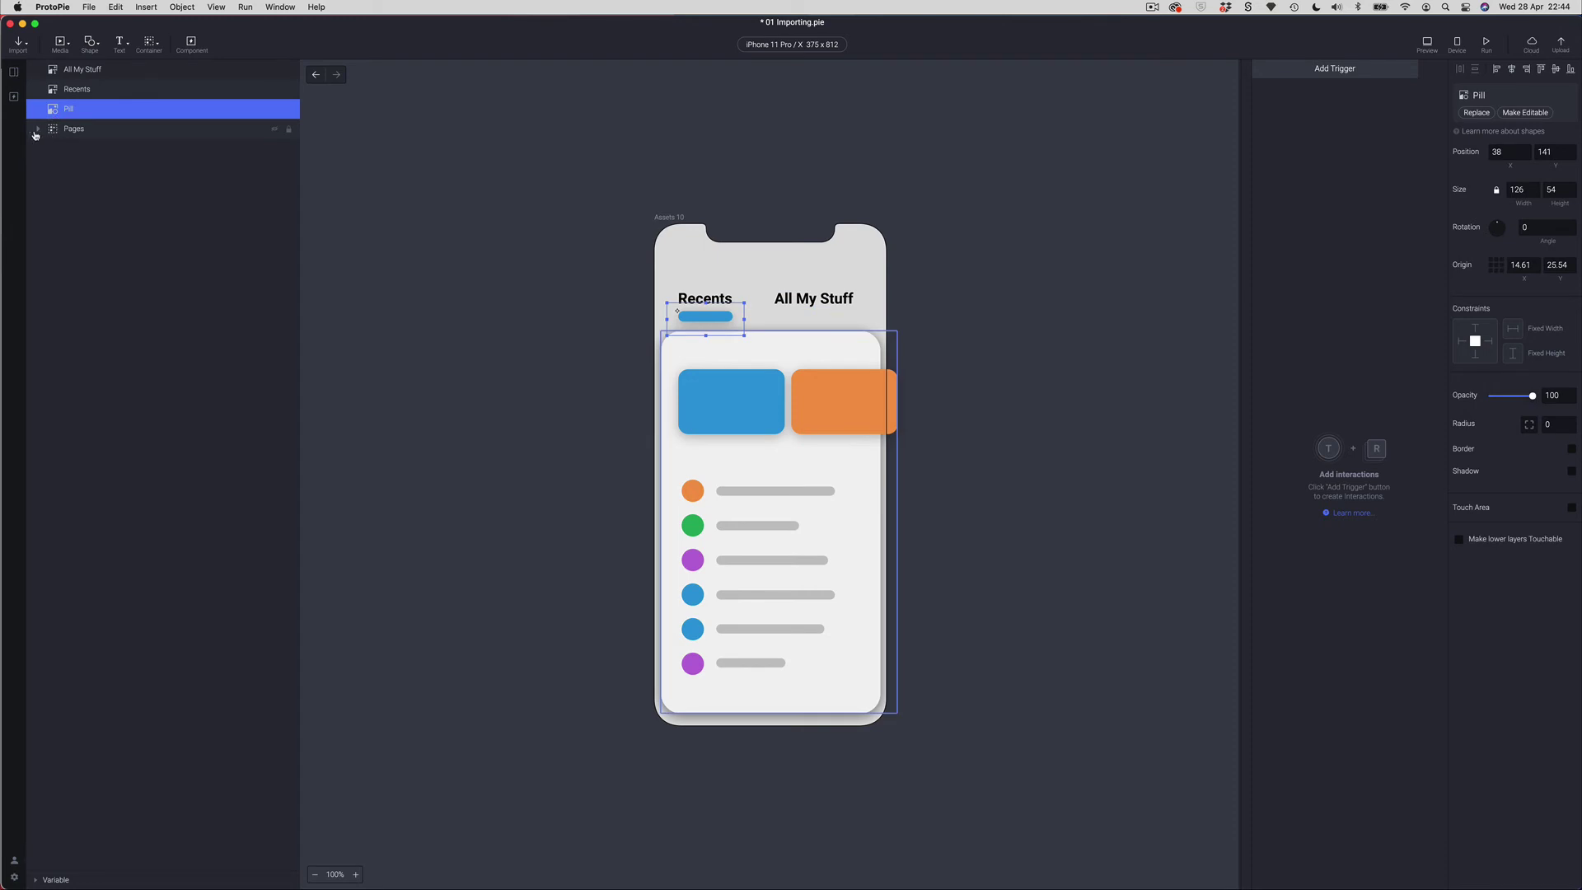
{"action": "left_click", "coordinate": [38, 130]}
{"action": "left_click", "coordinate": [53, 150]}
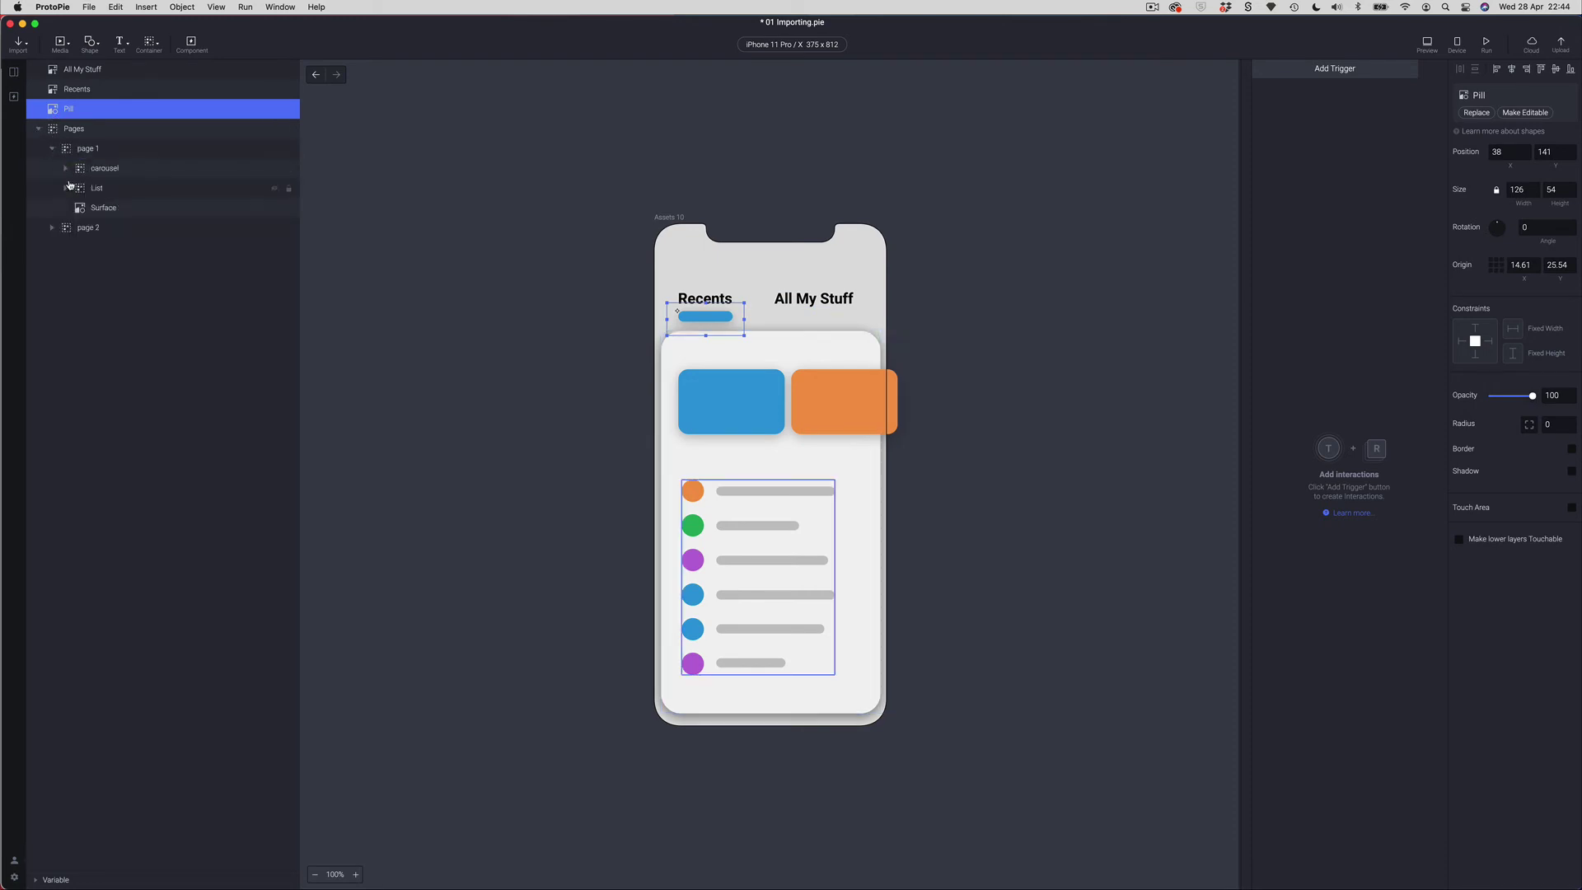
{"action": "left_click", "coordinate": [51, 230]}
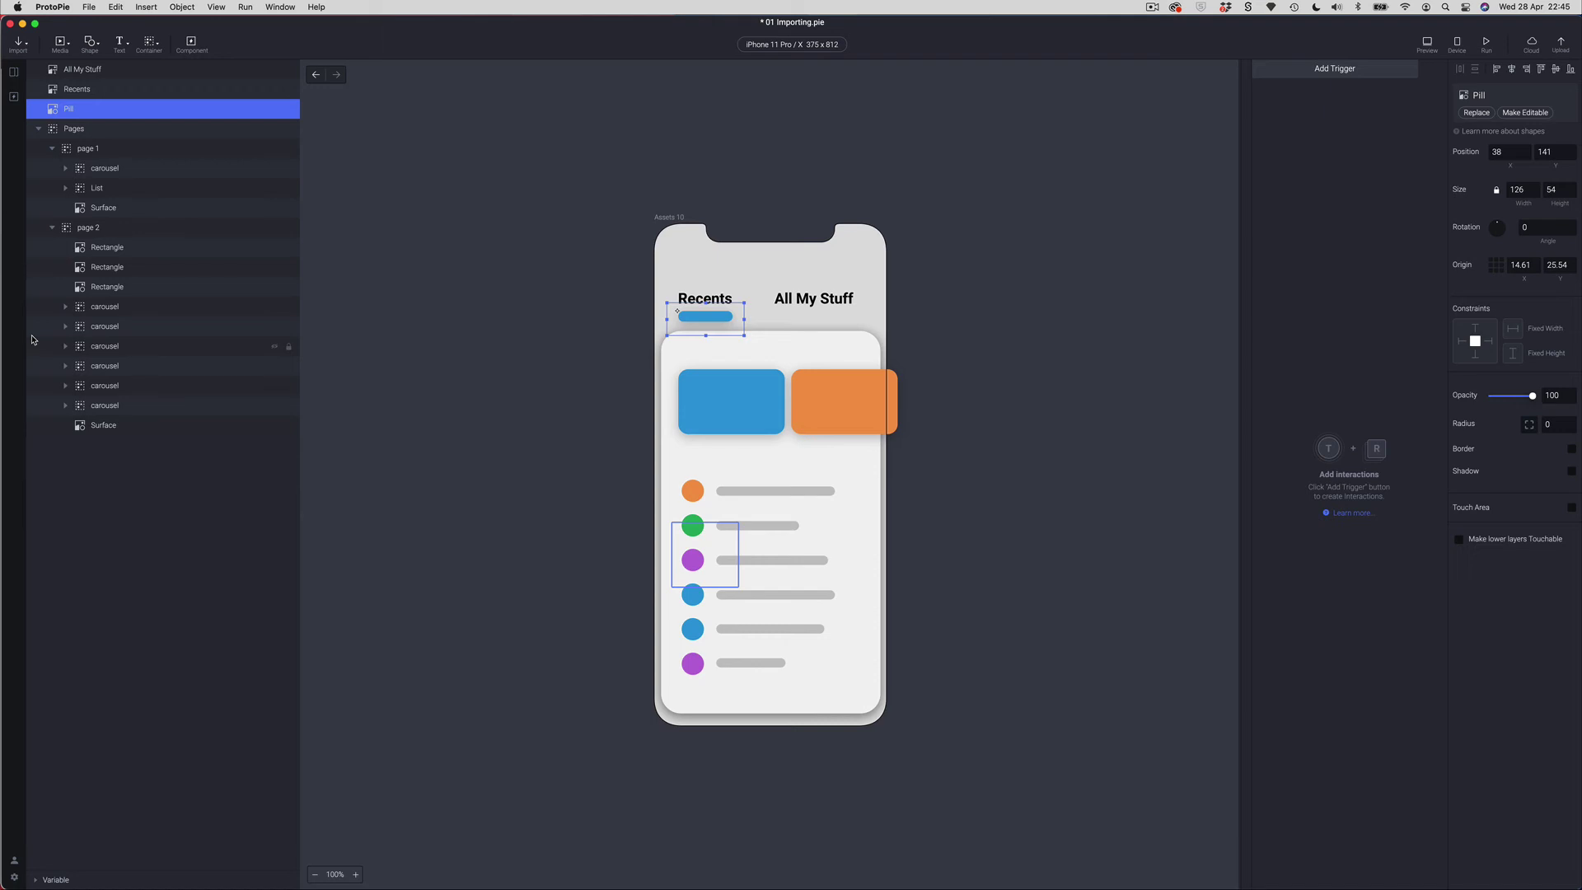
{"action": "left_click", "coordinate": [458, 286]}
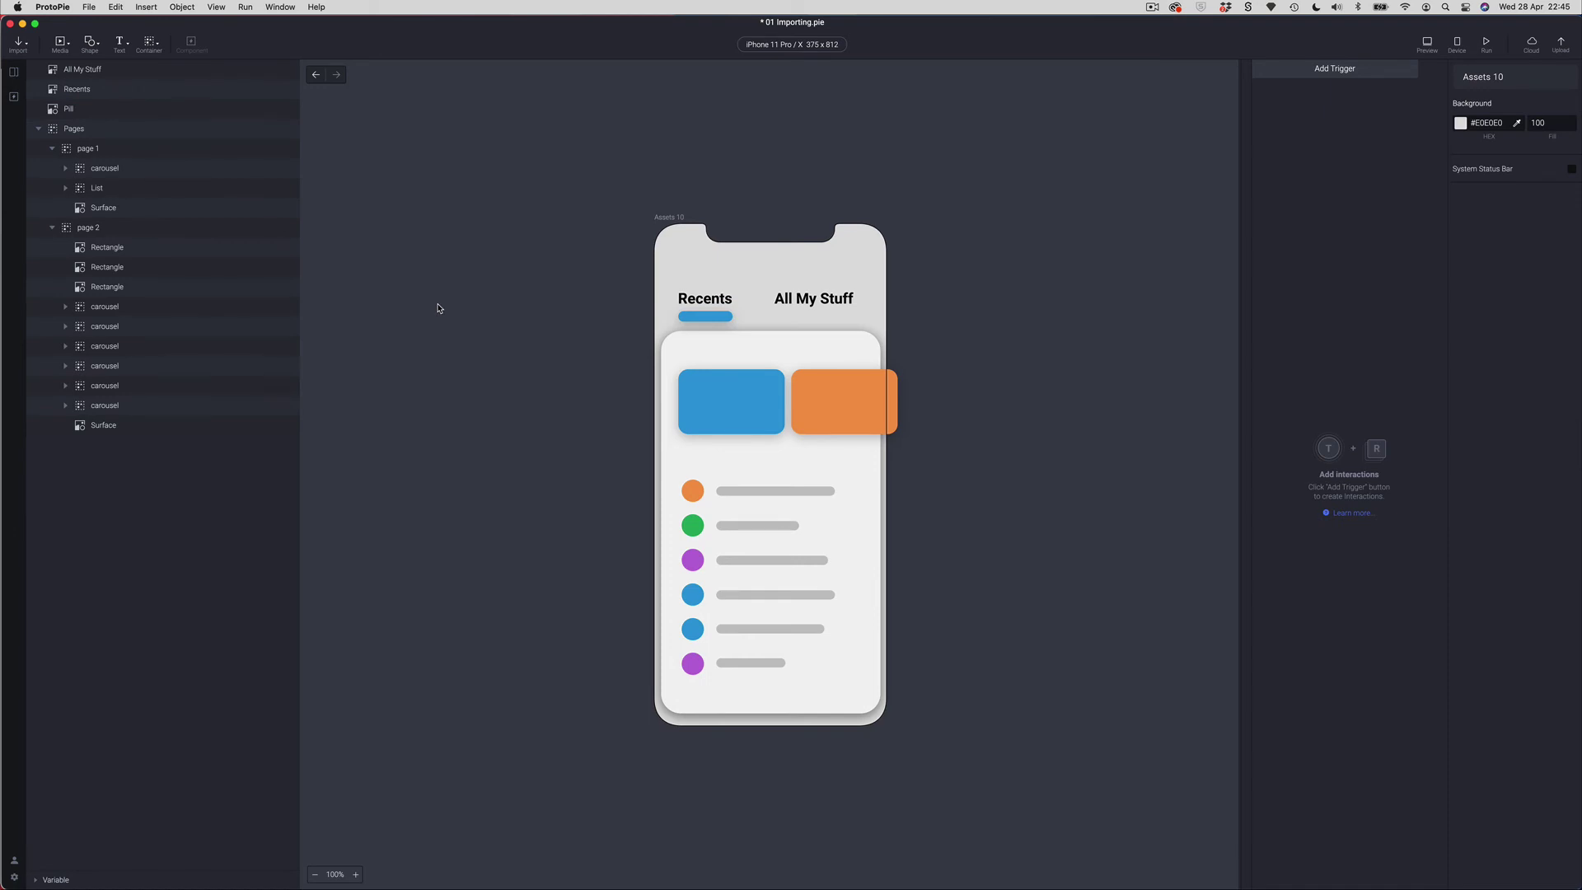
Switch to Figma and copy the green Figma Button in the Assets 1 frame as SVG
{"action": "key", "text": "super+Tab"}
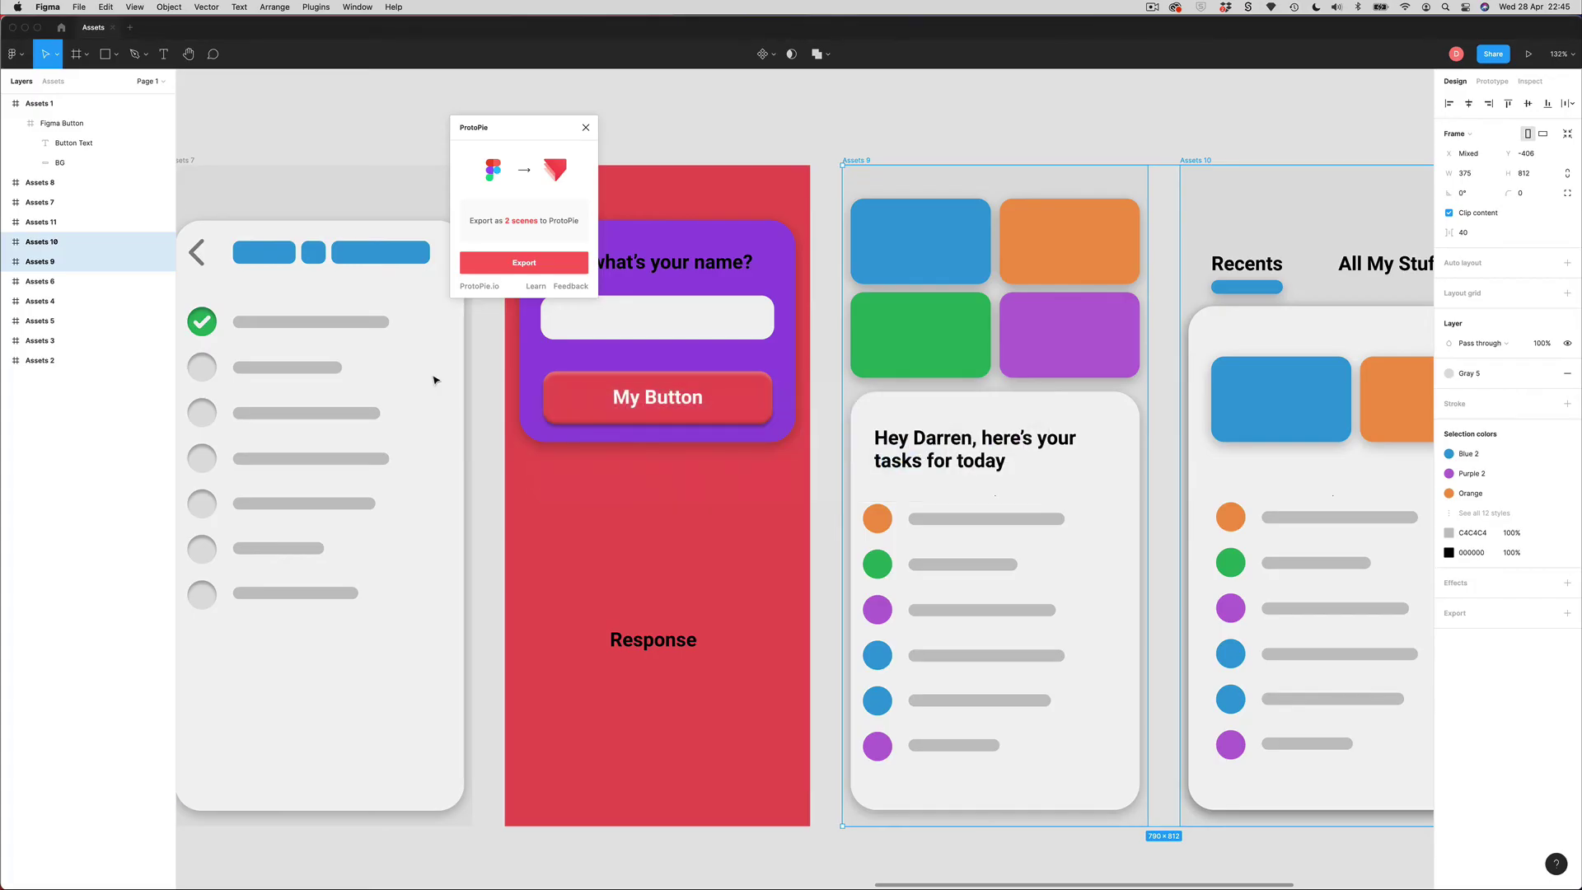
{"action": "left_click_drag", "start_coordinate": [508, 140], "coordinate": [409, 127]}
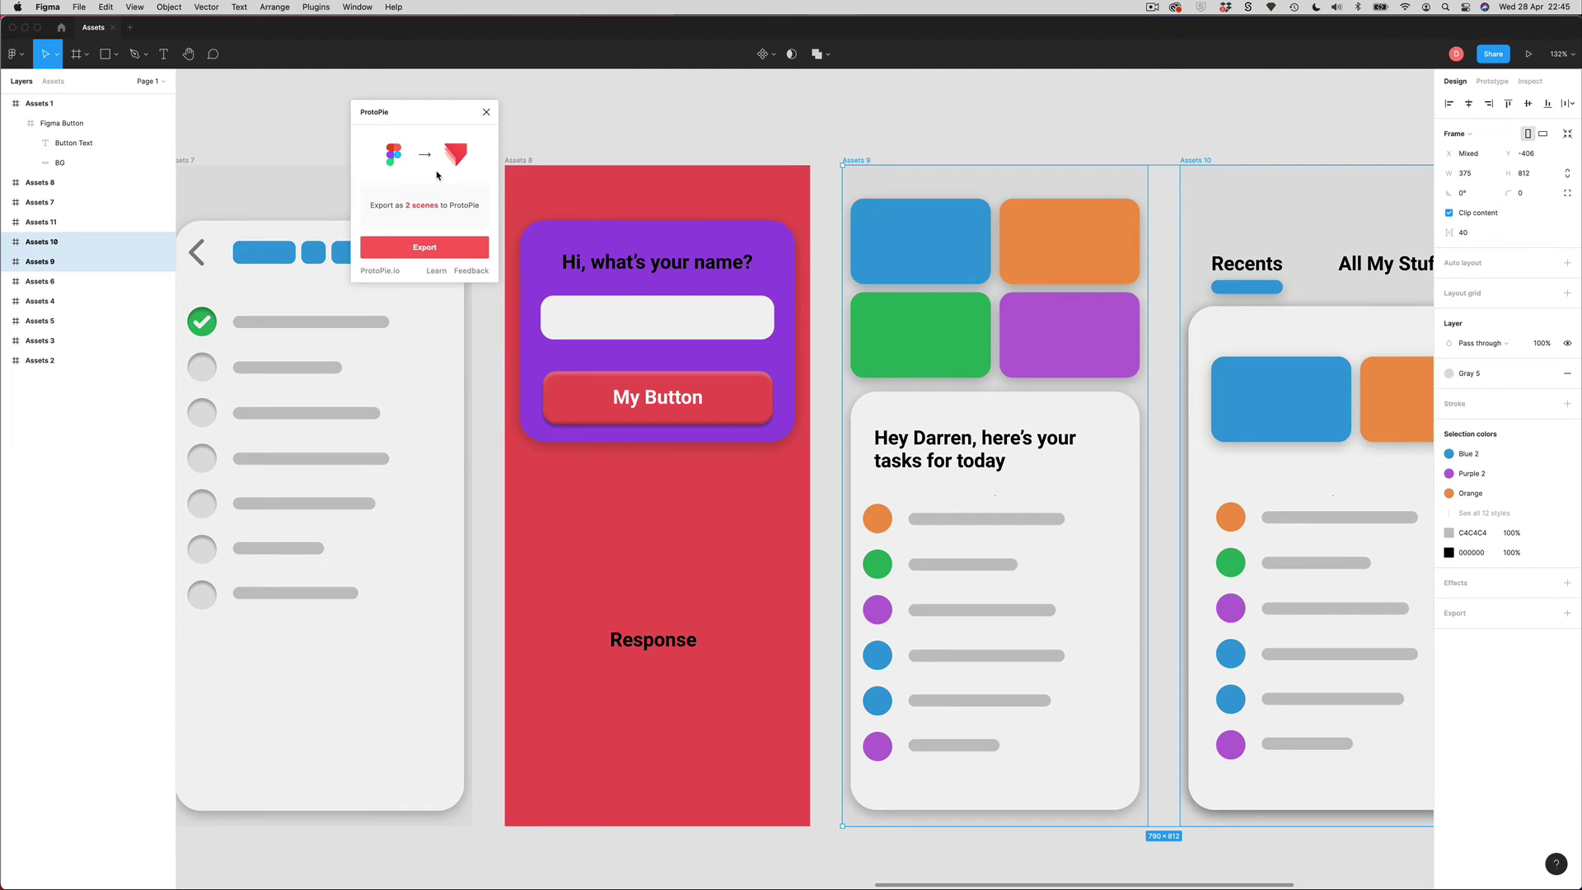
{"action": "scroll", "coordinate": [368, 501], "scroll_direction": "left", "scroll_amount": 10}
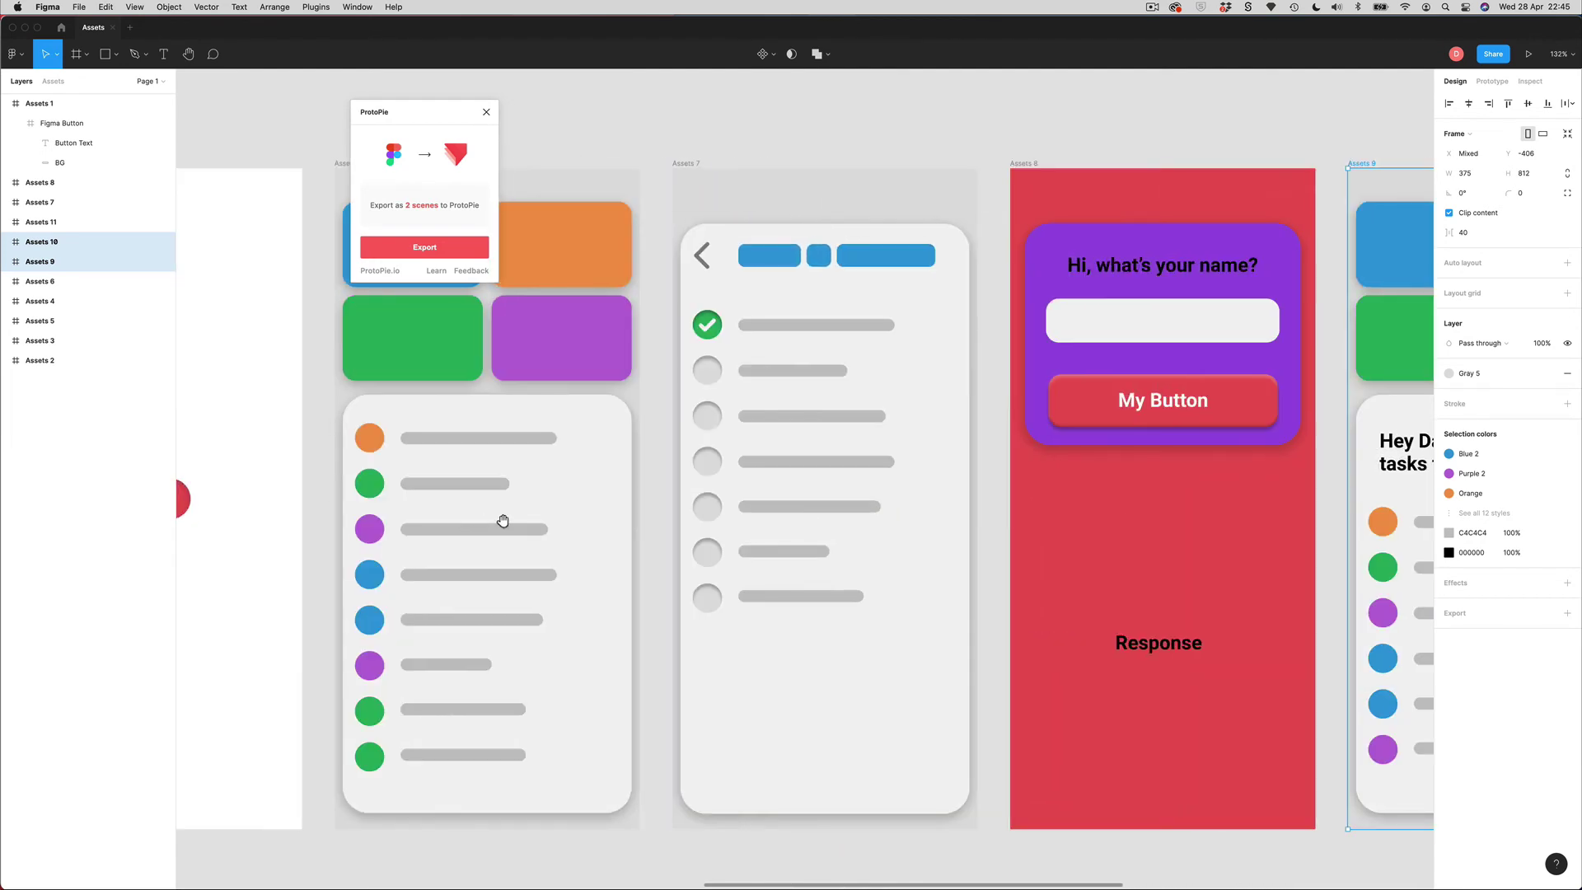
{"action": "left_click_drag", "start_coordinate": [502, 521], "coordinate": [915, 516]}
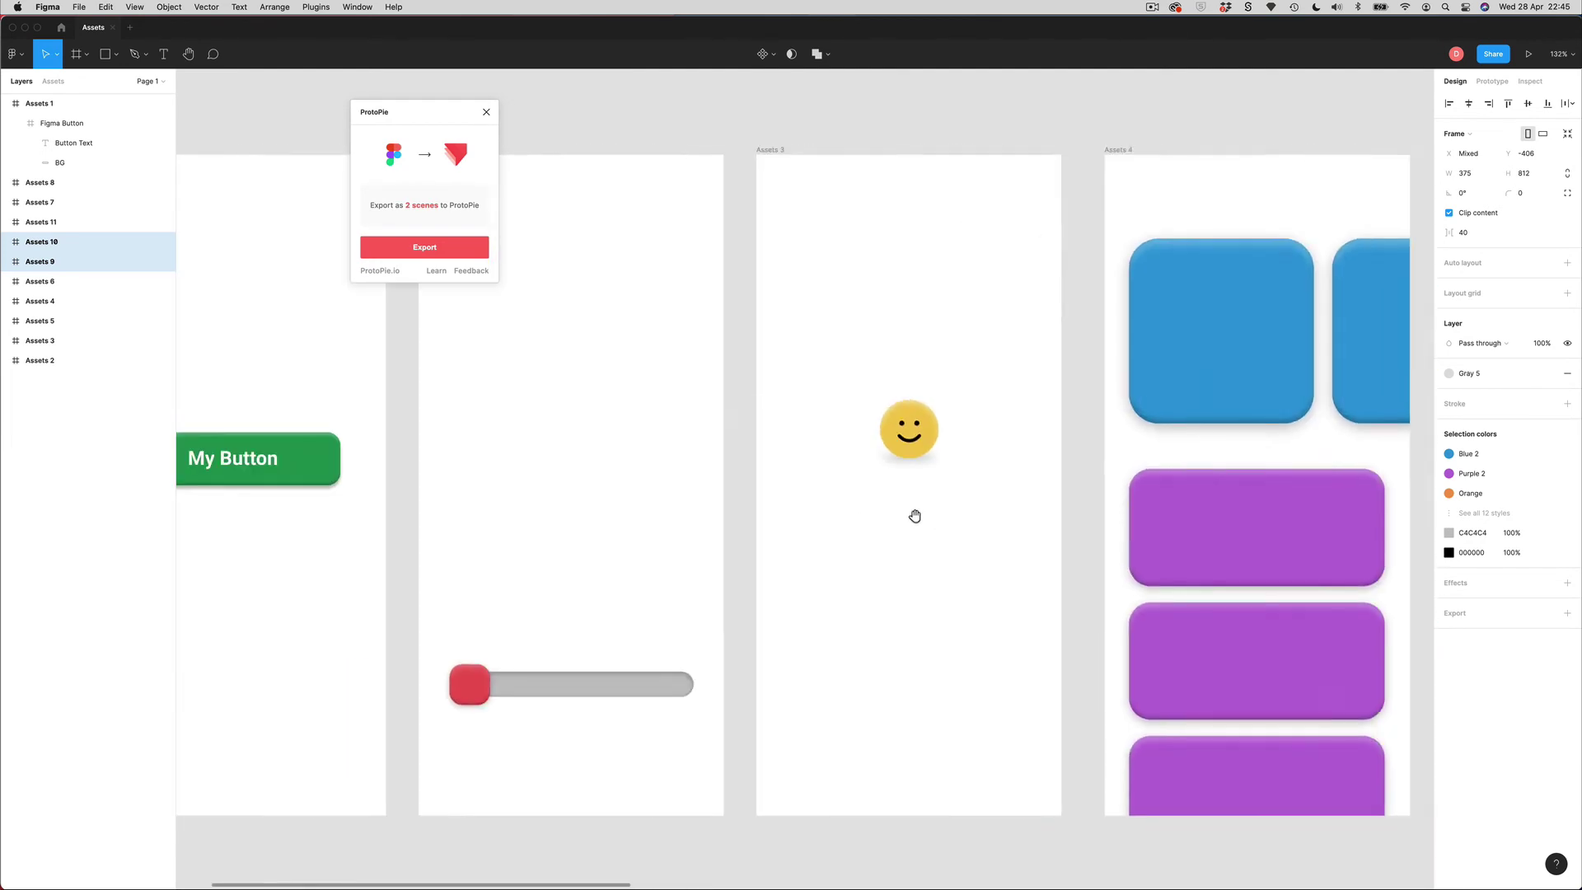
{"action": "scroll", "coordinate": [915, 516], "scroll_direction": "left", "scroll_amount": 6}
{"action": "scroll", "coordinate": [462, 547], "scroll_direction": "down", "scroll_amount": 1}
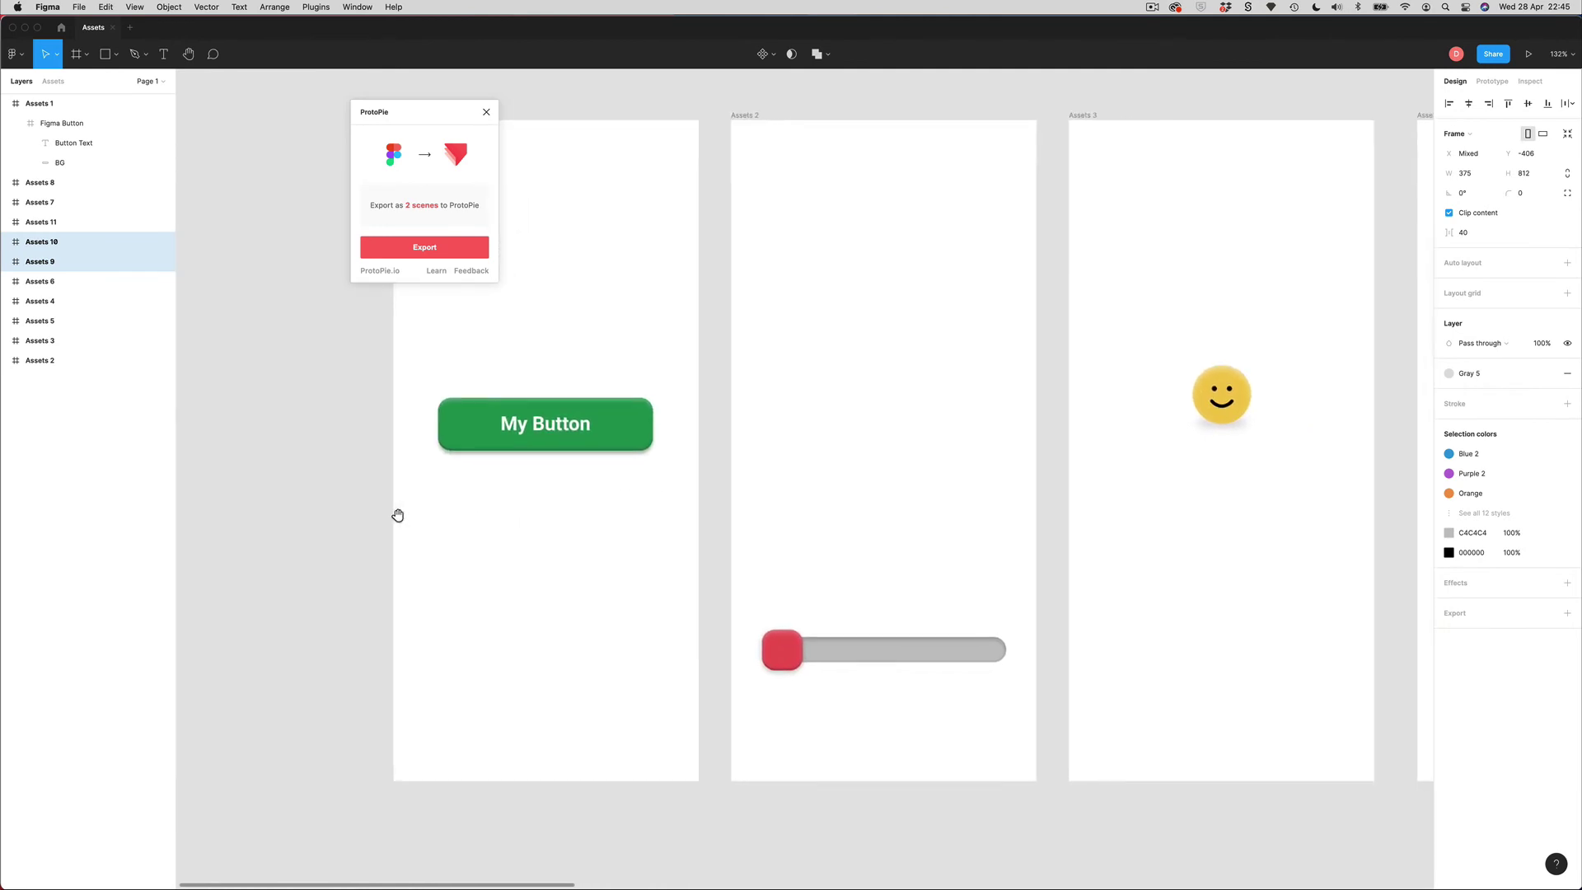
{"action": "left_click", "coordinate": [465, 429]}
{"action": "right_click", "coordinate": [464, 424]}
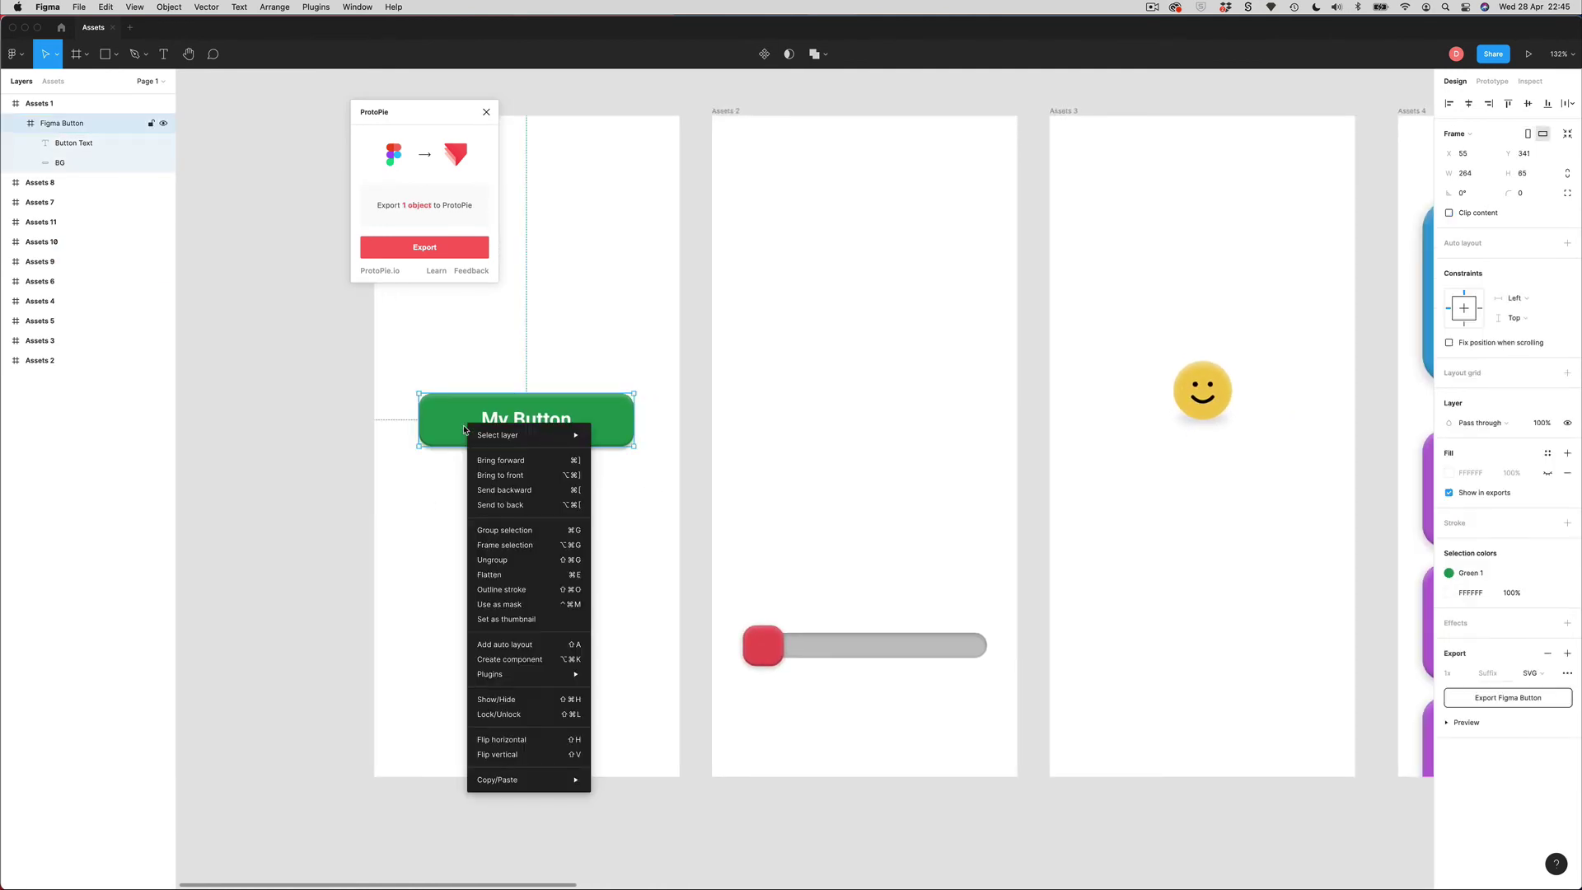
{"action": "mouse_move", "coordinate": [494, 782]}
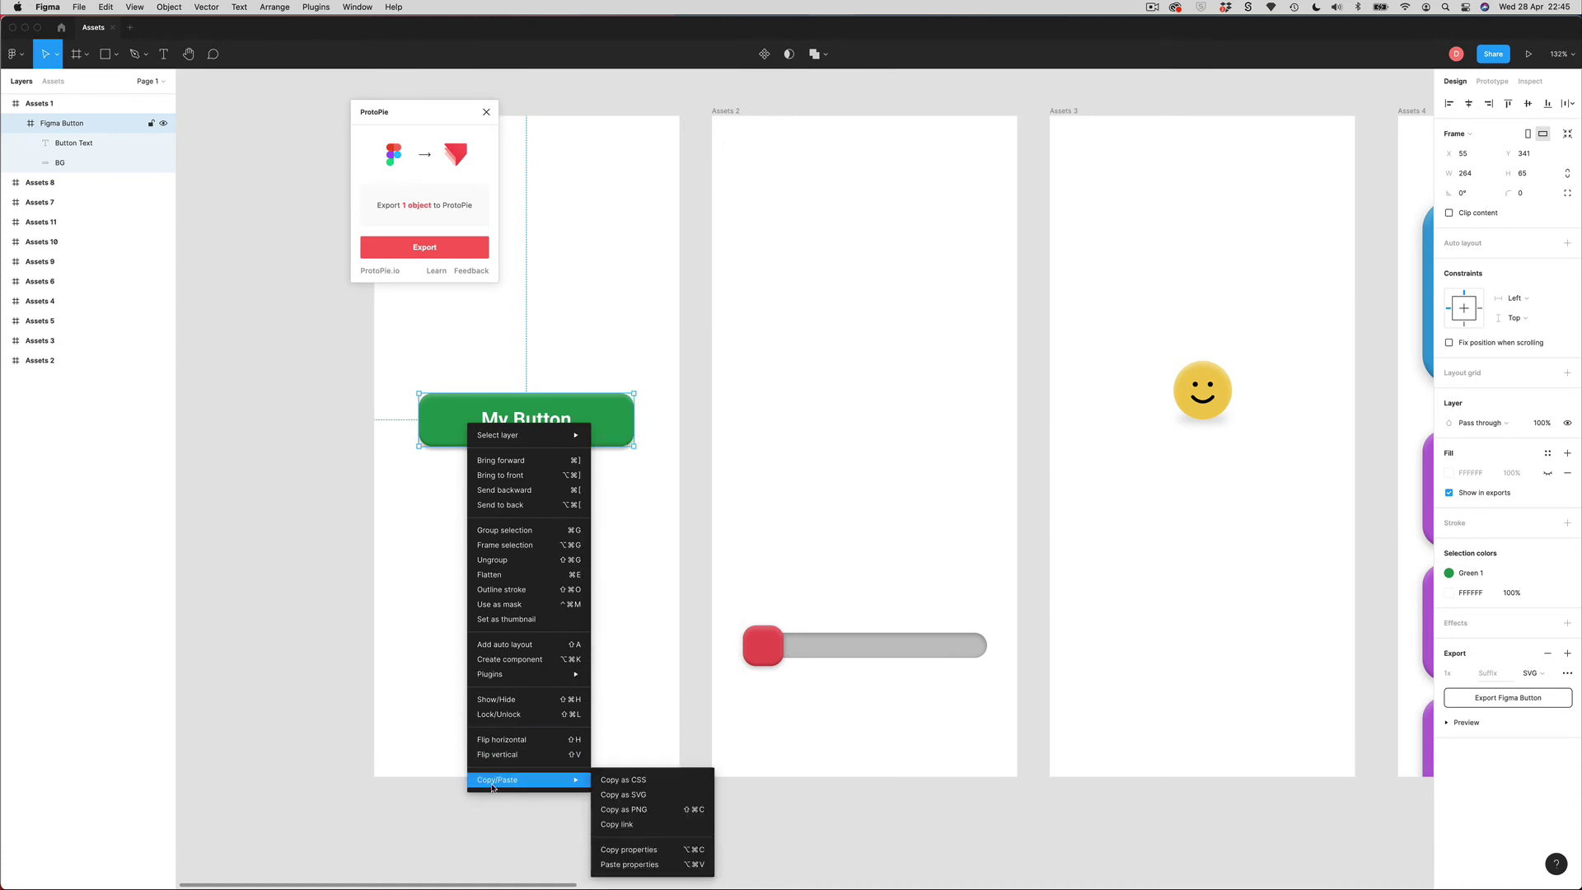
{"action": "left_click", "coordinate": [622, 796]}
Switch back to ProtoPie, open Scene 1 and paste the copied SVG button into it
{"action": "key", "text": "super+Tab"}
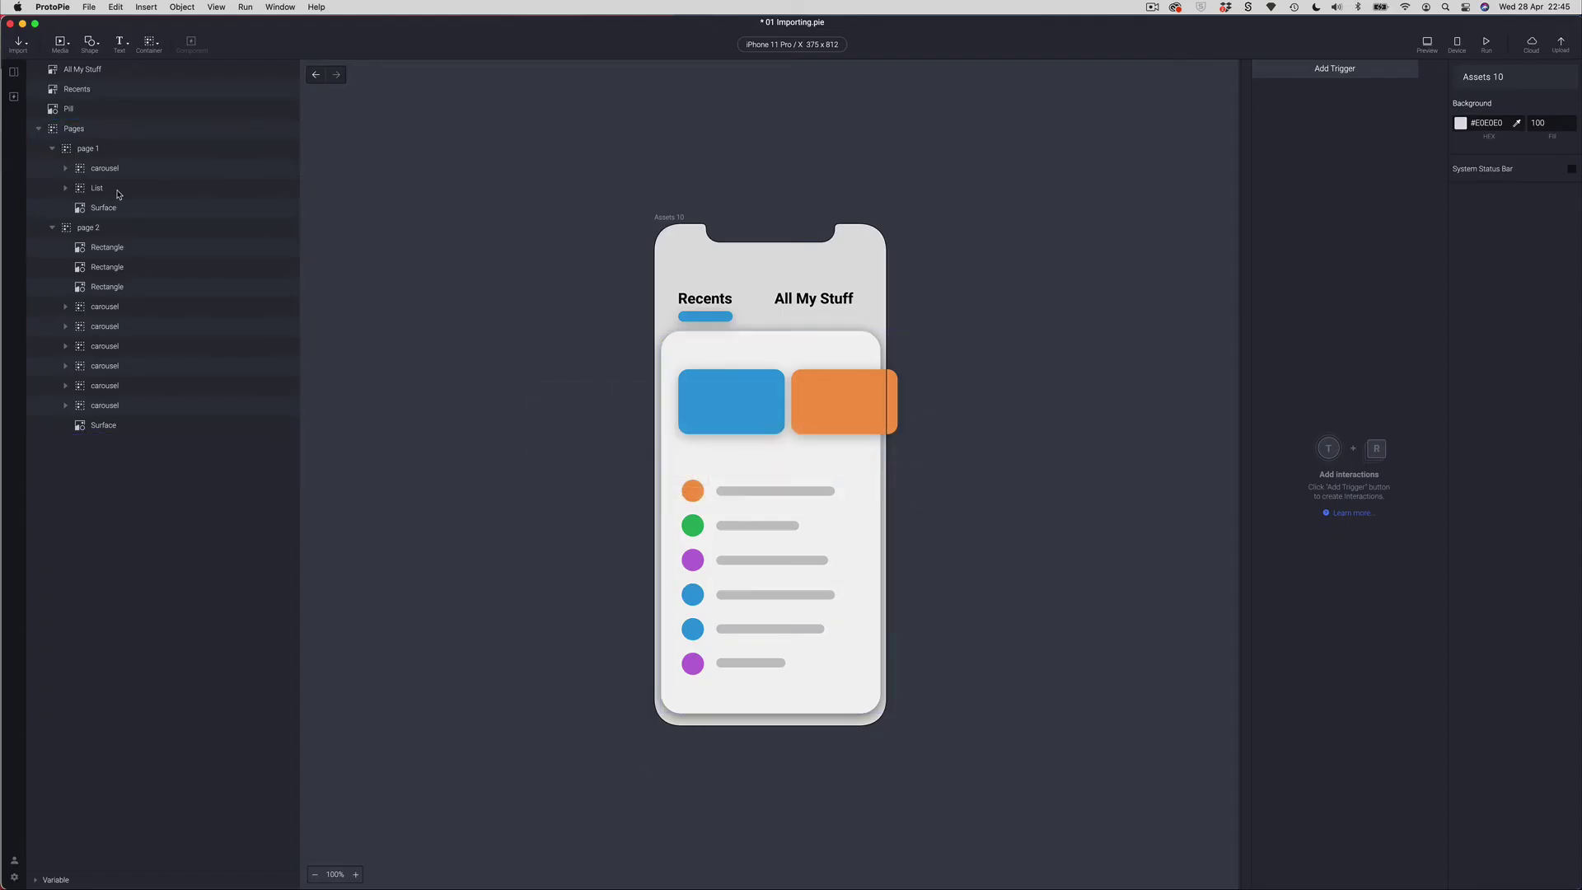
{"action": "left_click", "coordinate": [14, 70]}
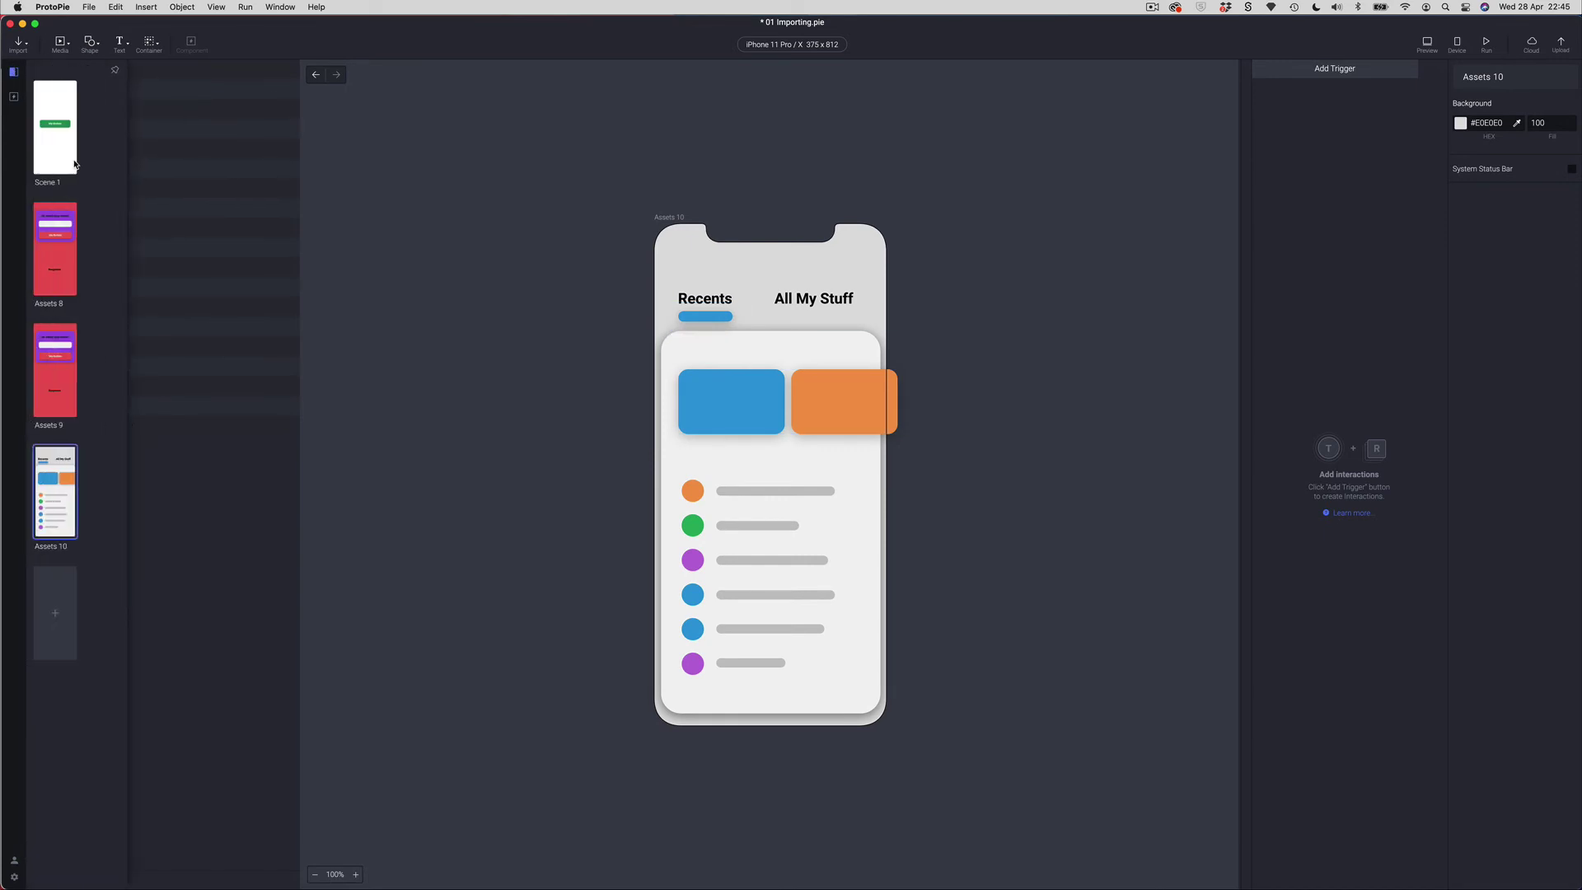
{"action": "left_click", "coordinate": [54, 124]}
{"action": "right_click", "coordinate": [710, 566]}
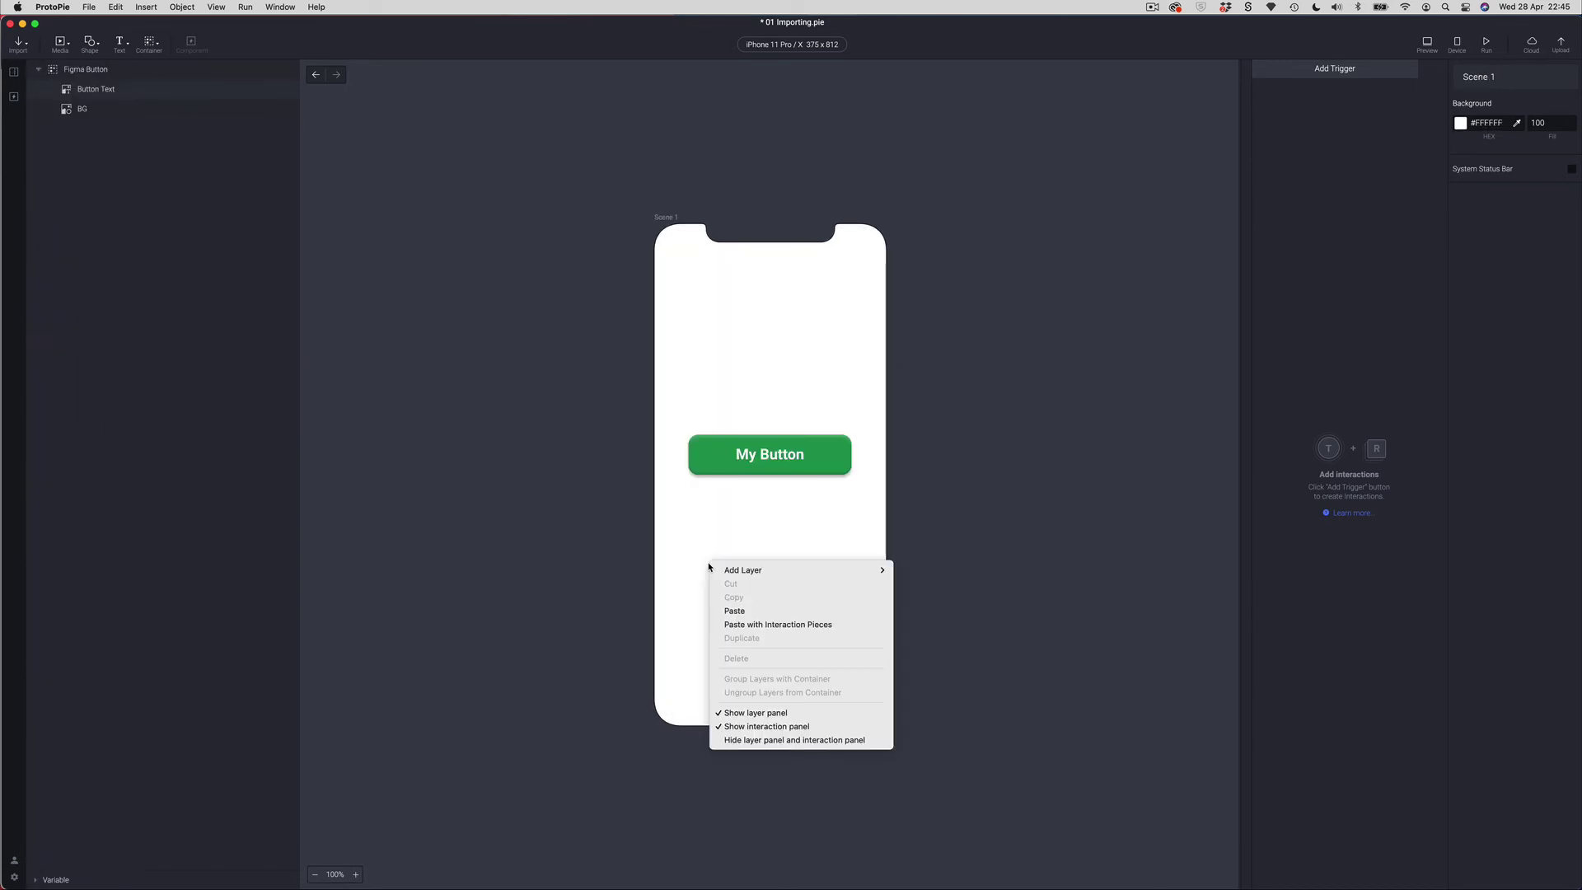
{"action": "left_click", "coordinate": [752, 610]}
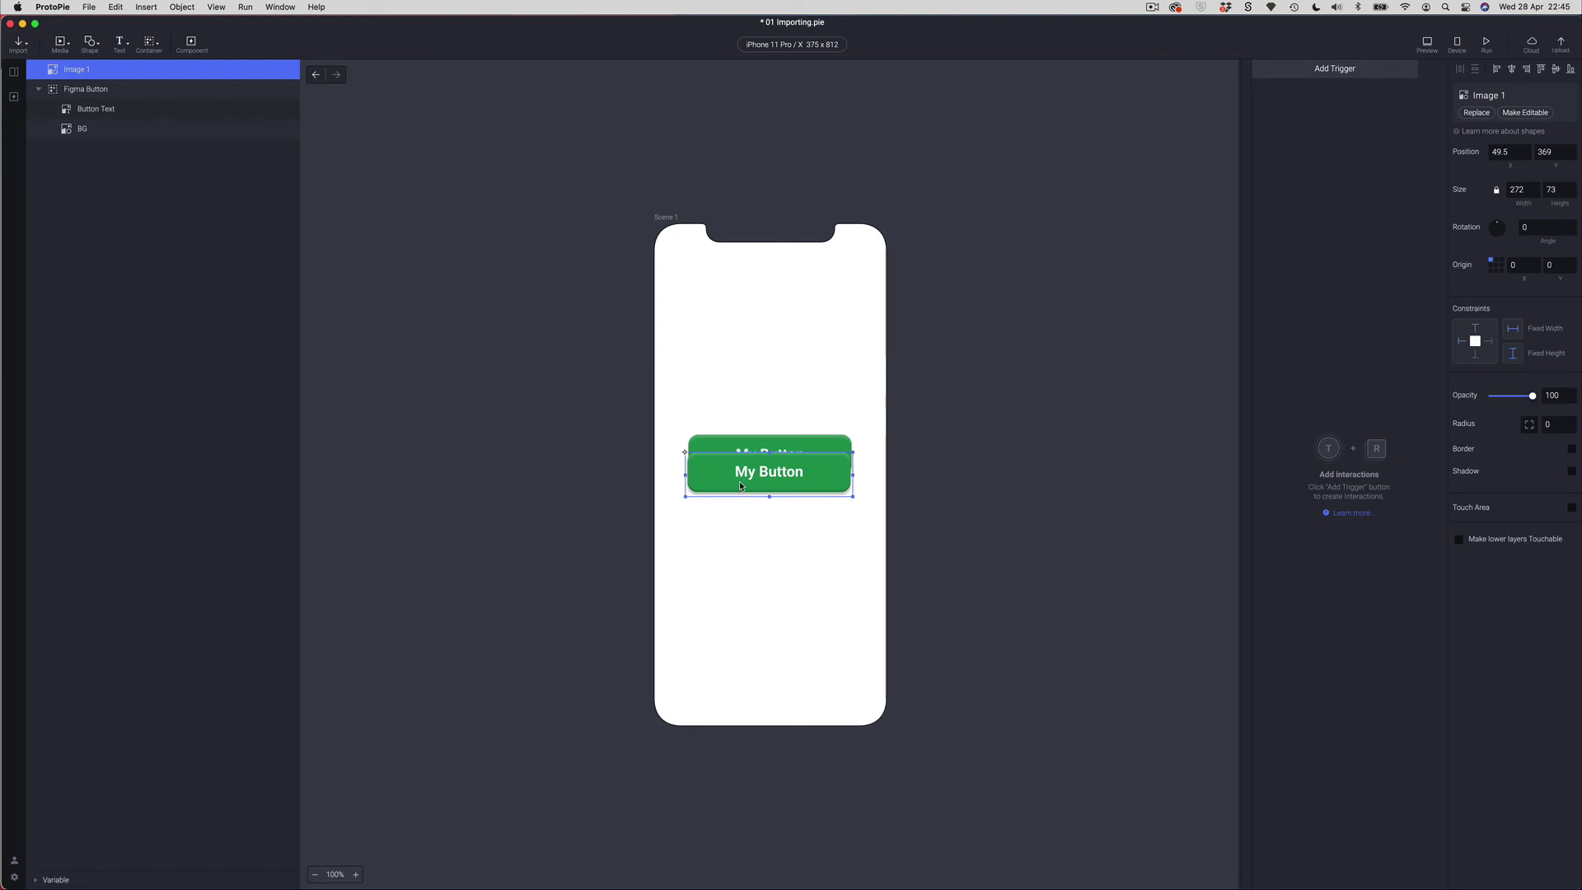
Move the pasted button image below the existing green button, to about X 60, Y 564
{"action": "left_click_drag", "start_coordinate": [739, 481], "coordinate": [752, 605]}
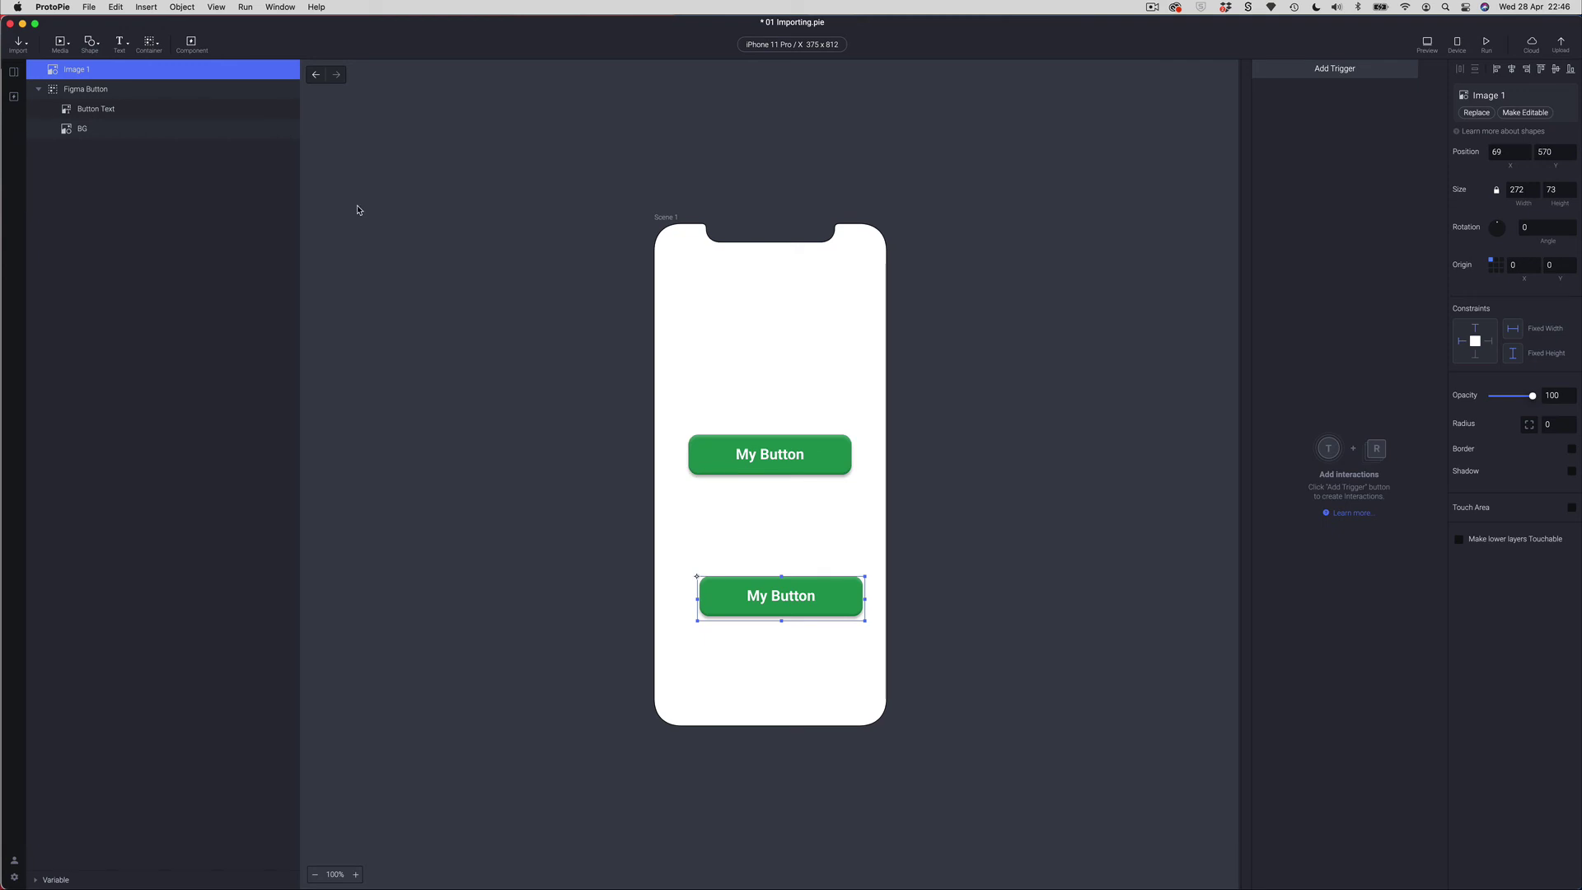
{"action": "left_click", "coordinate": [798, 628]}
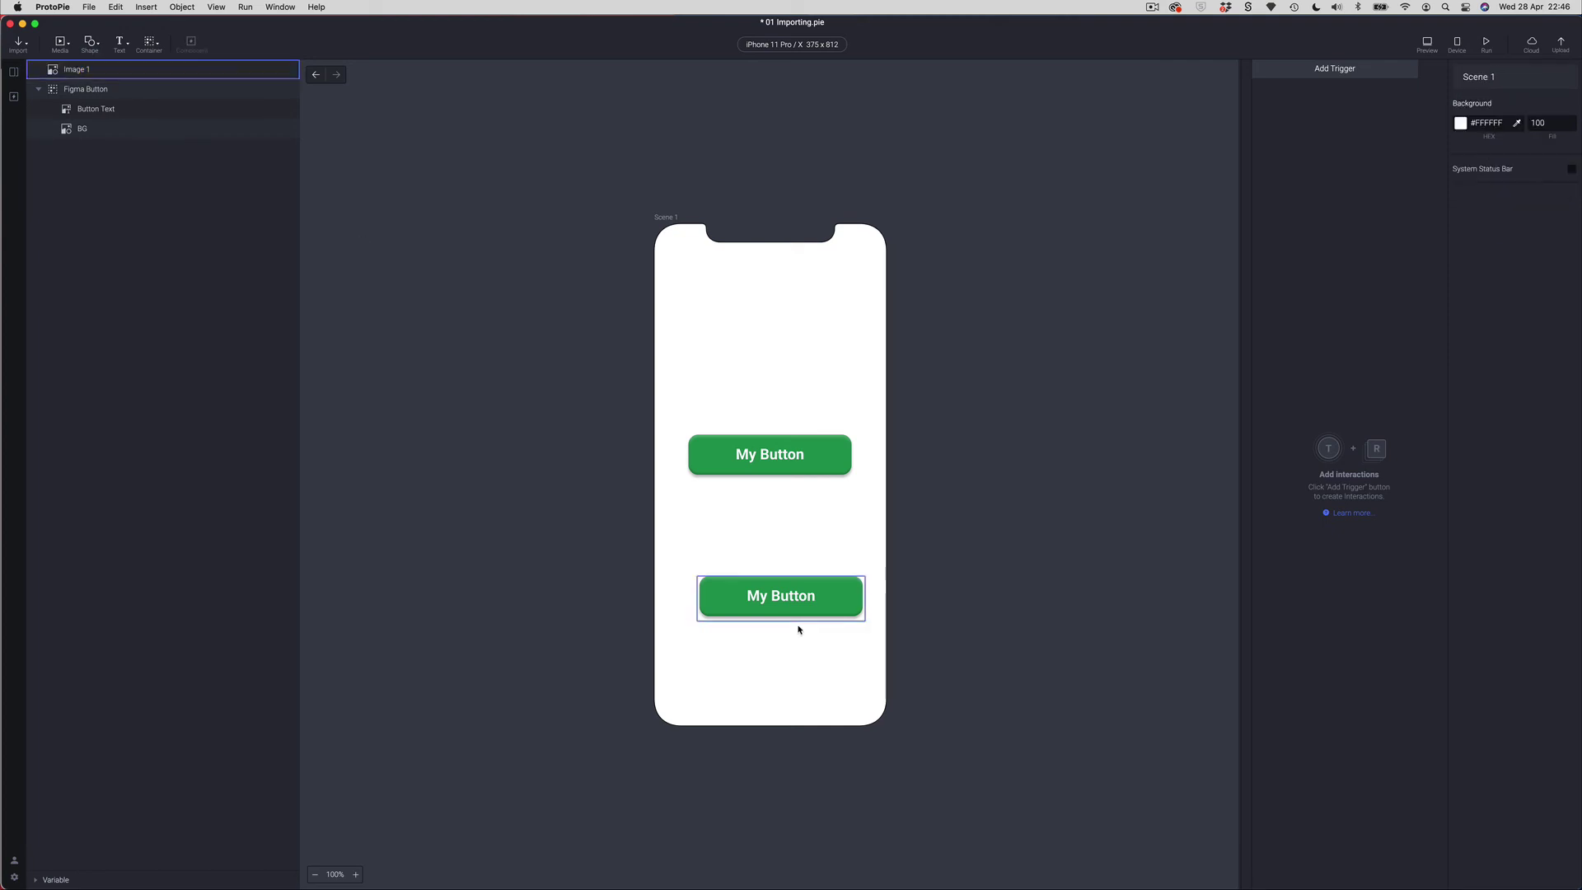
{"action": "left_click_drag", "start_coordinate": [788, 608], "coordinate": [783, 604]}
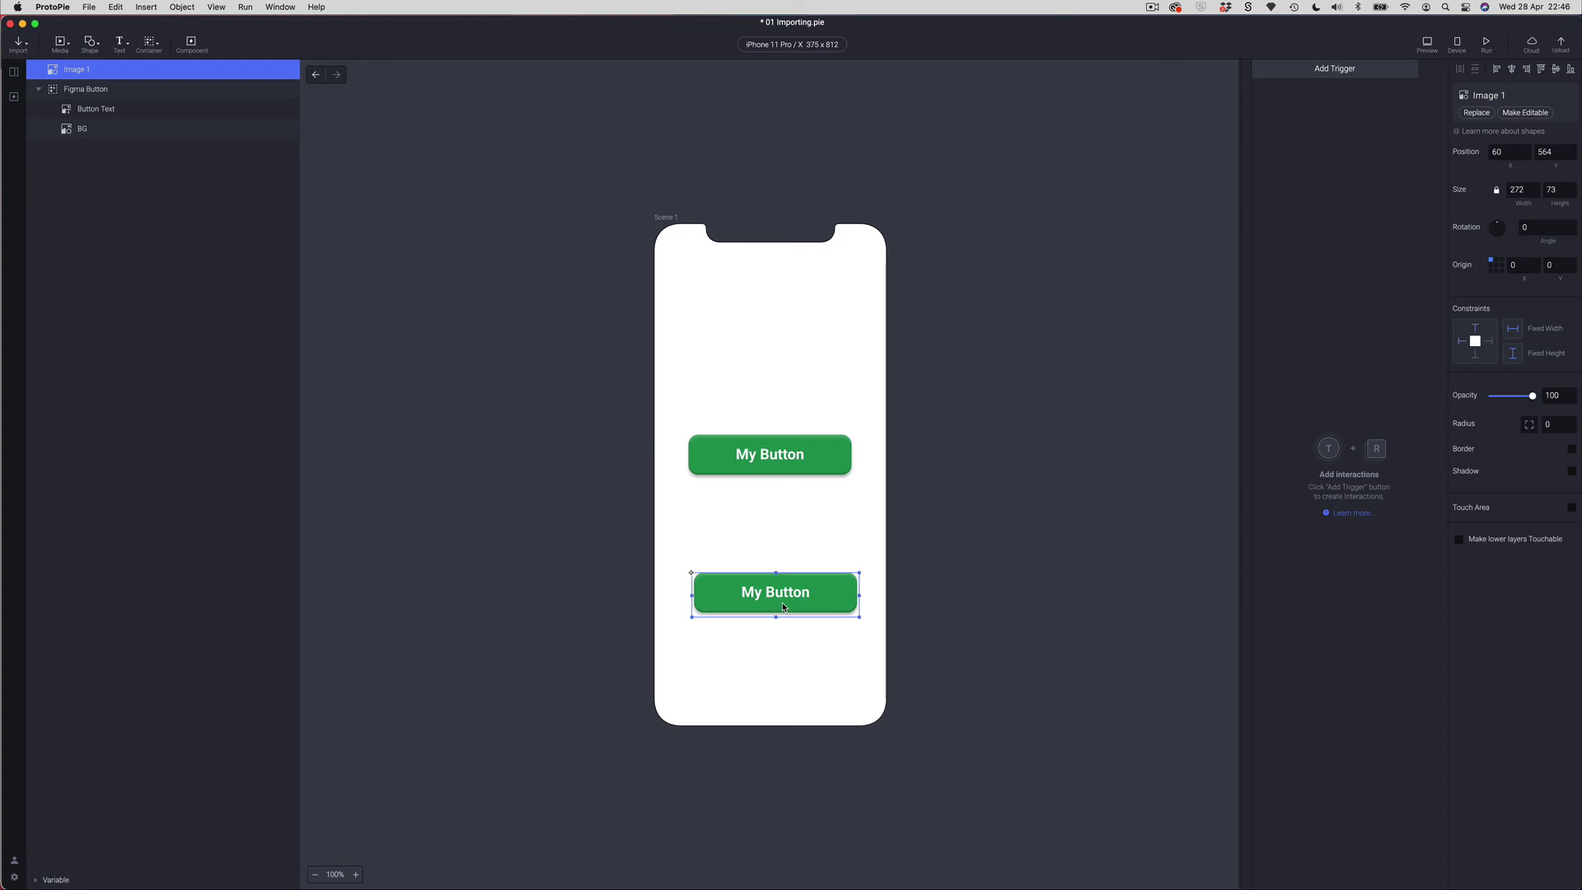
Insert the image Figma Button1.svg from the ProtoPie Bootcamp Assets folder and place it above the other buttons at about X 51, Y 191
{"action": "left_click", "coordinate": [63, 48]}
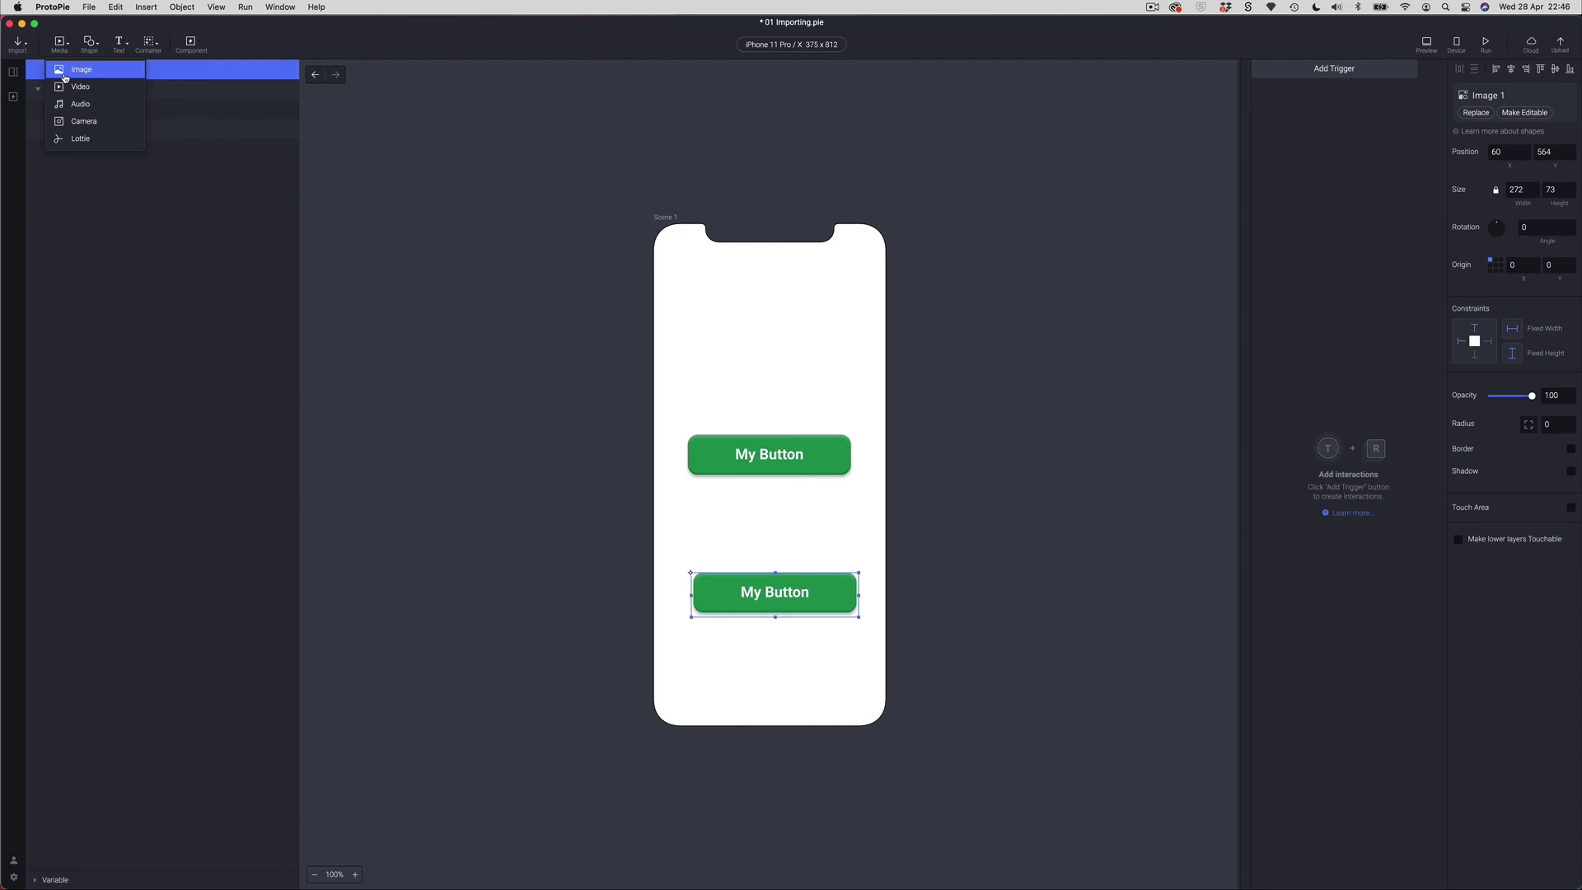
{"action": "left_click", "coordinate": [82, 76]}
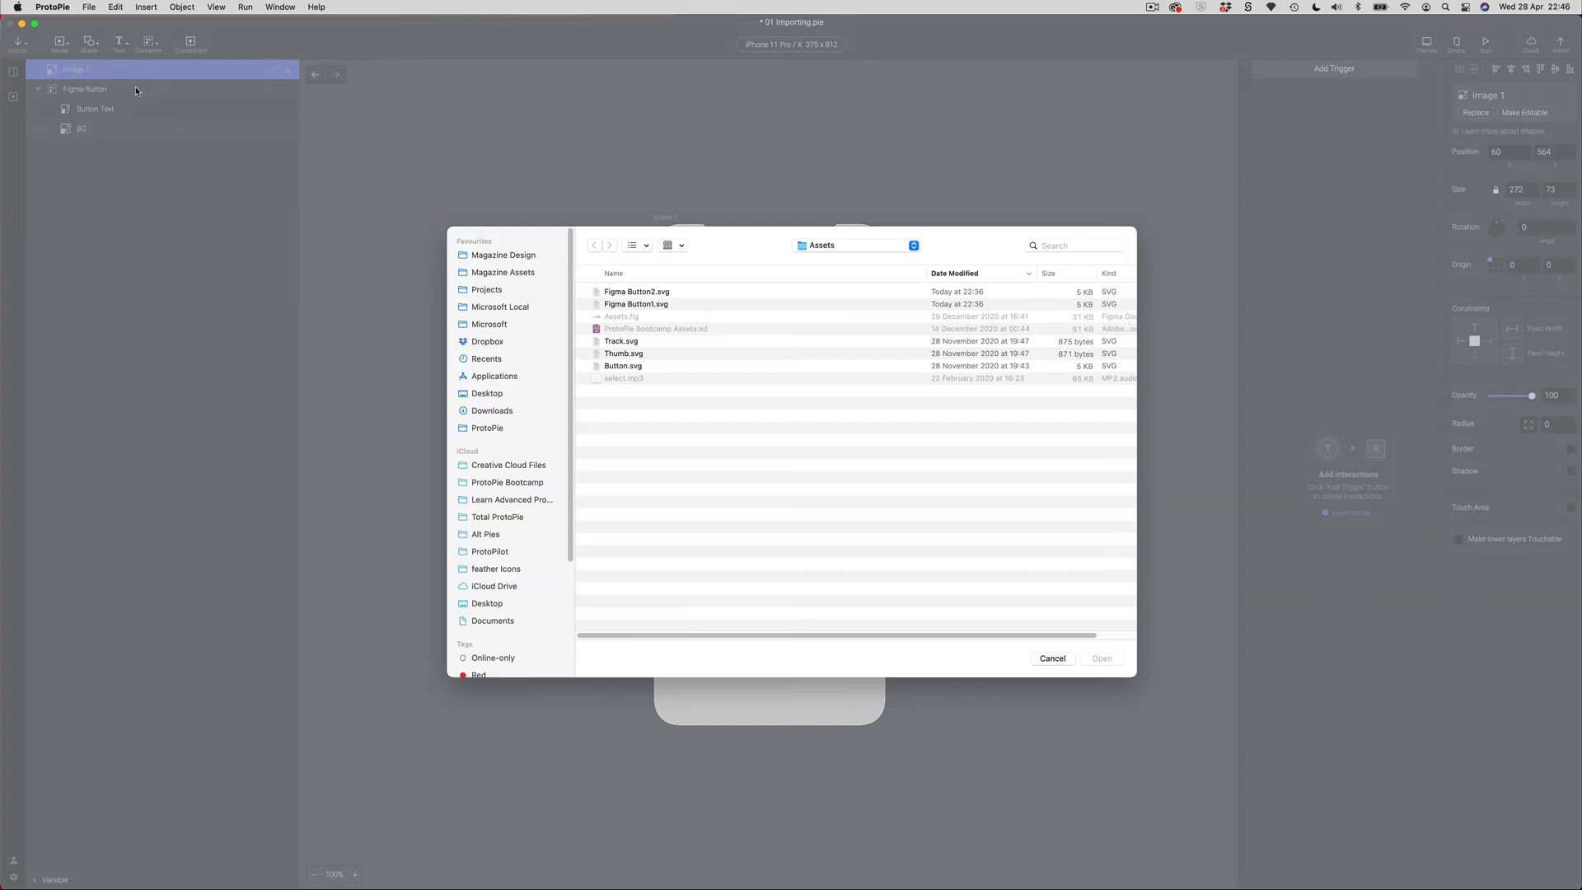
{"action": "left_click", "coordinate": [493, 482]}
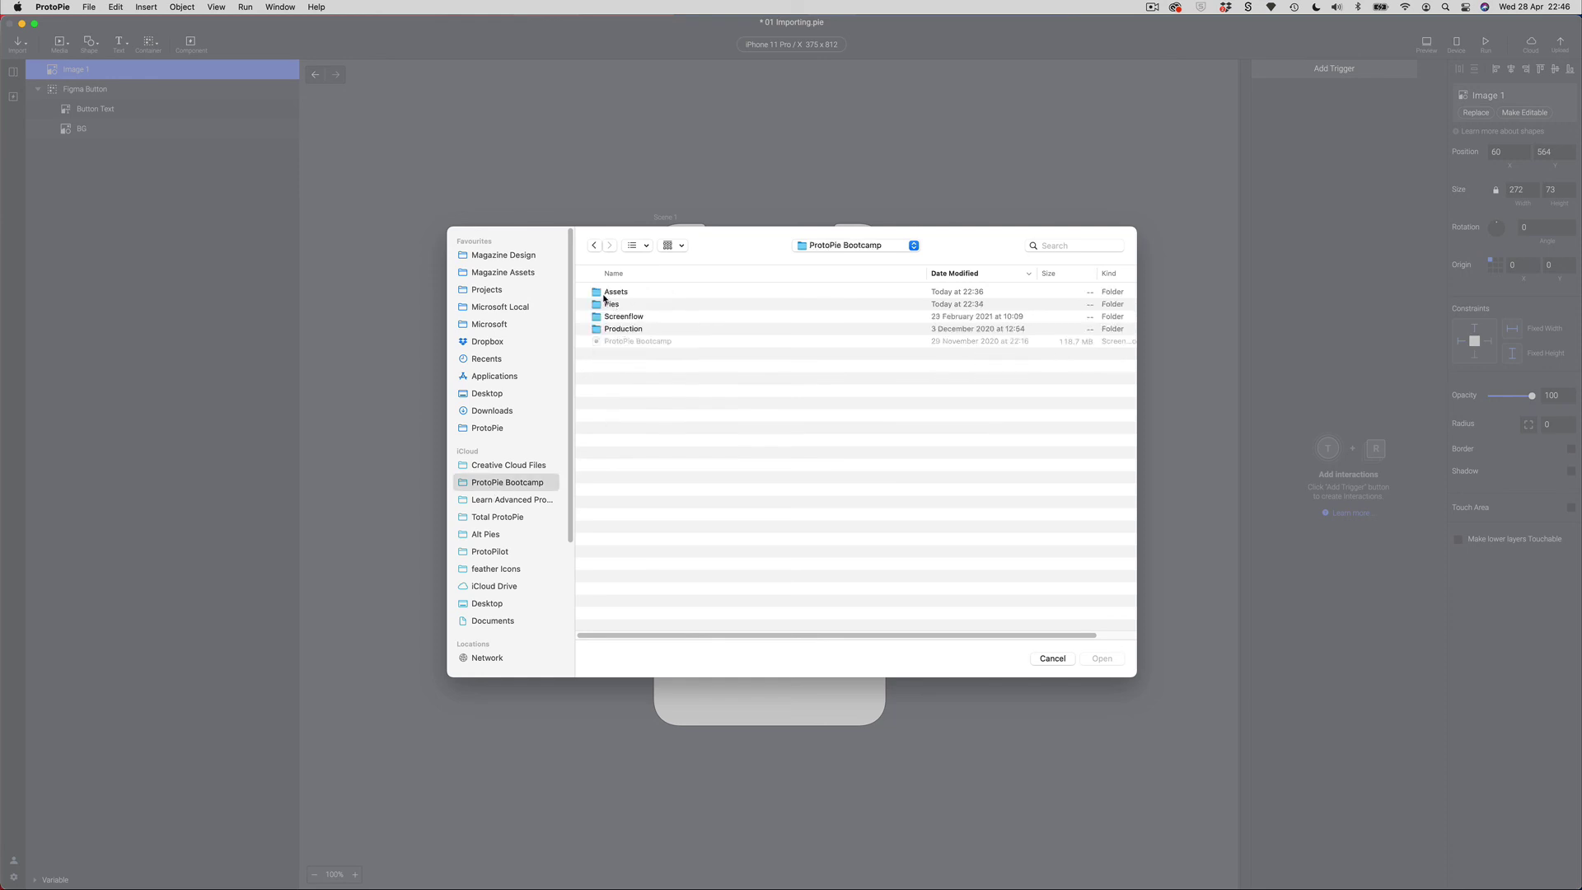
{"action": "left_click", "coordinate": [602, 294]}
{"action": "double_click", "coordinate": [600, 294]}
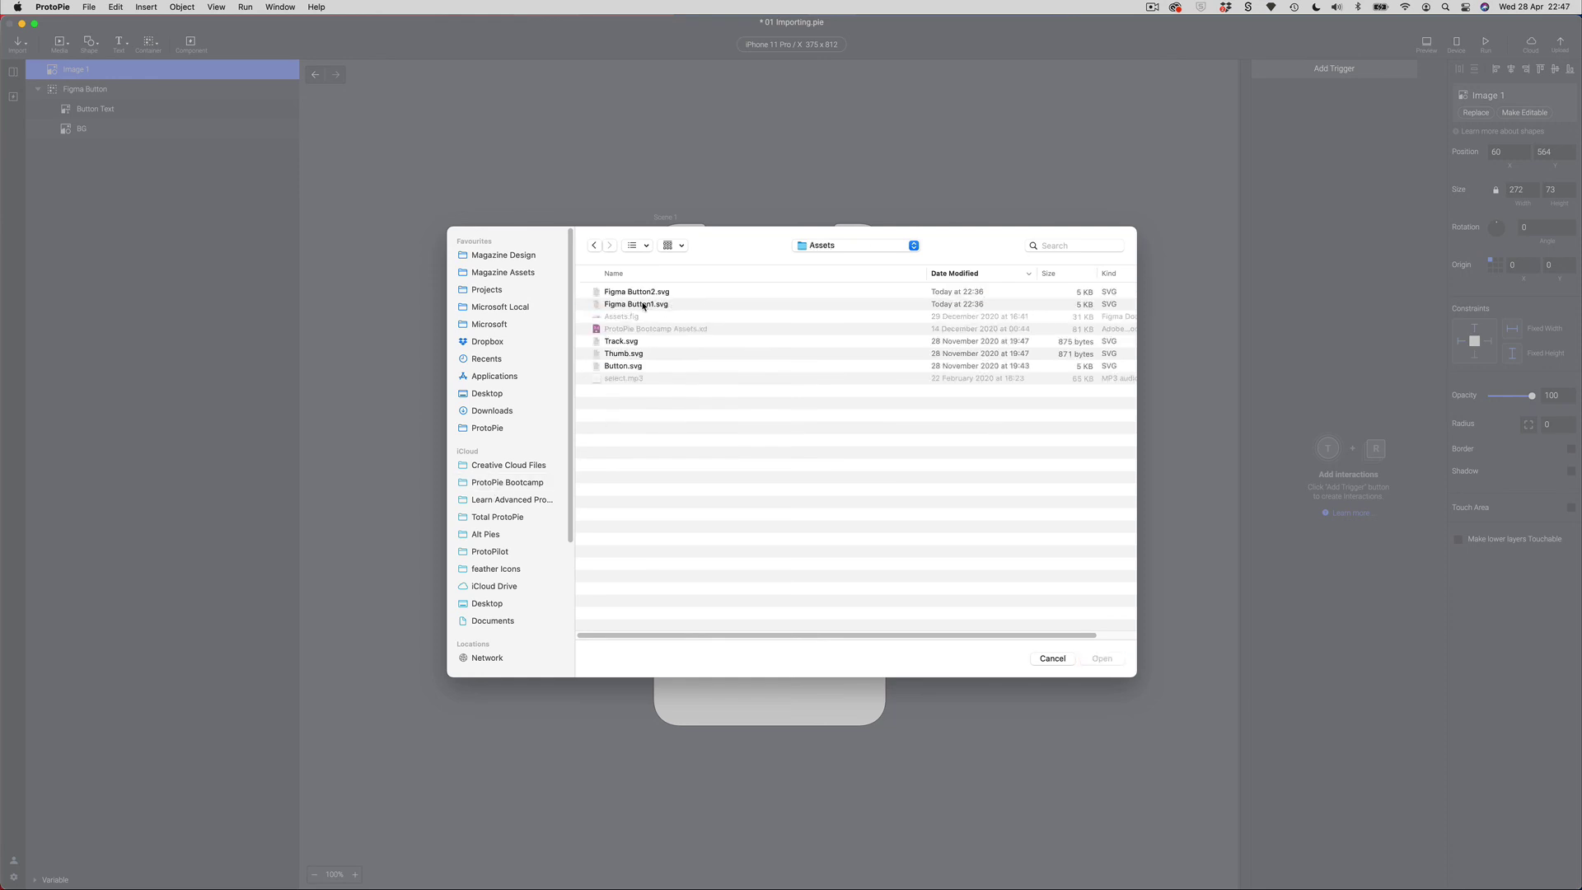
{"action": "left_click", "coordinate": [638, 306]}
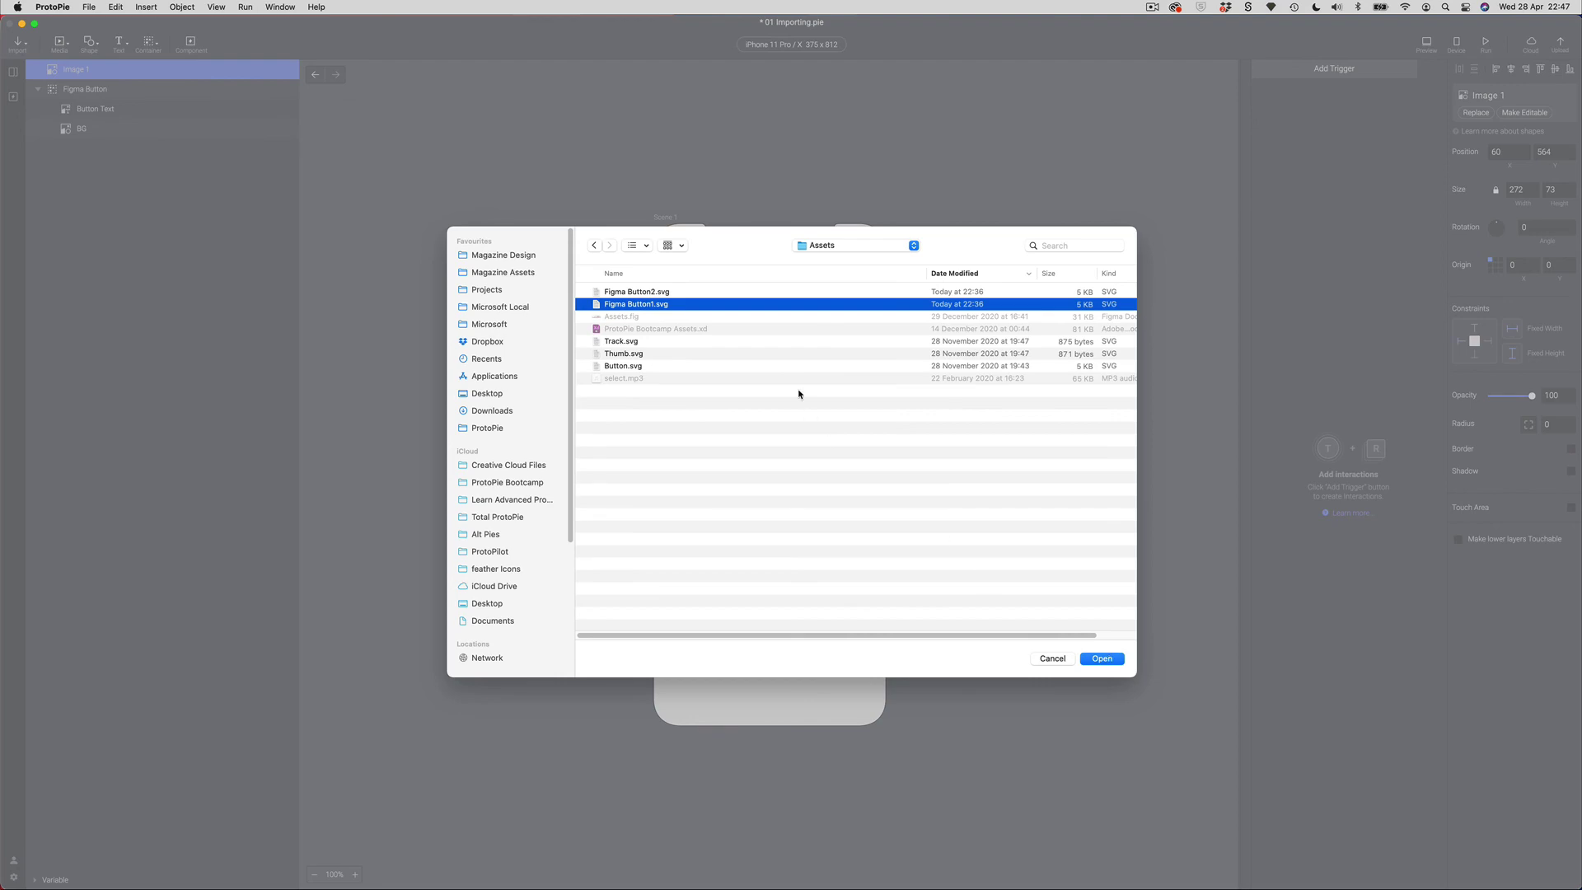
{"action": "left_click", "coordinate": [1098, 659]}
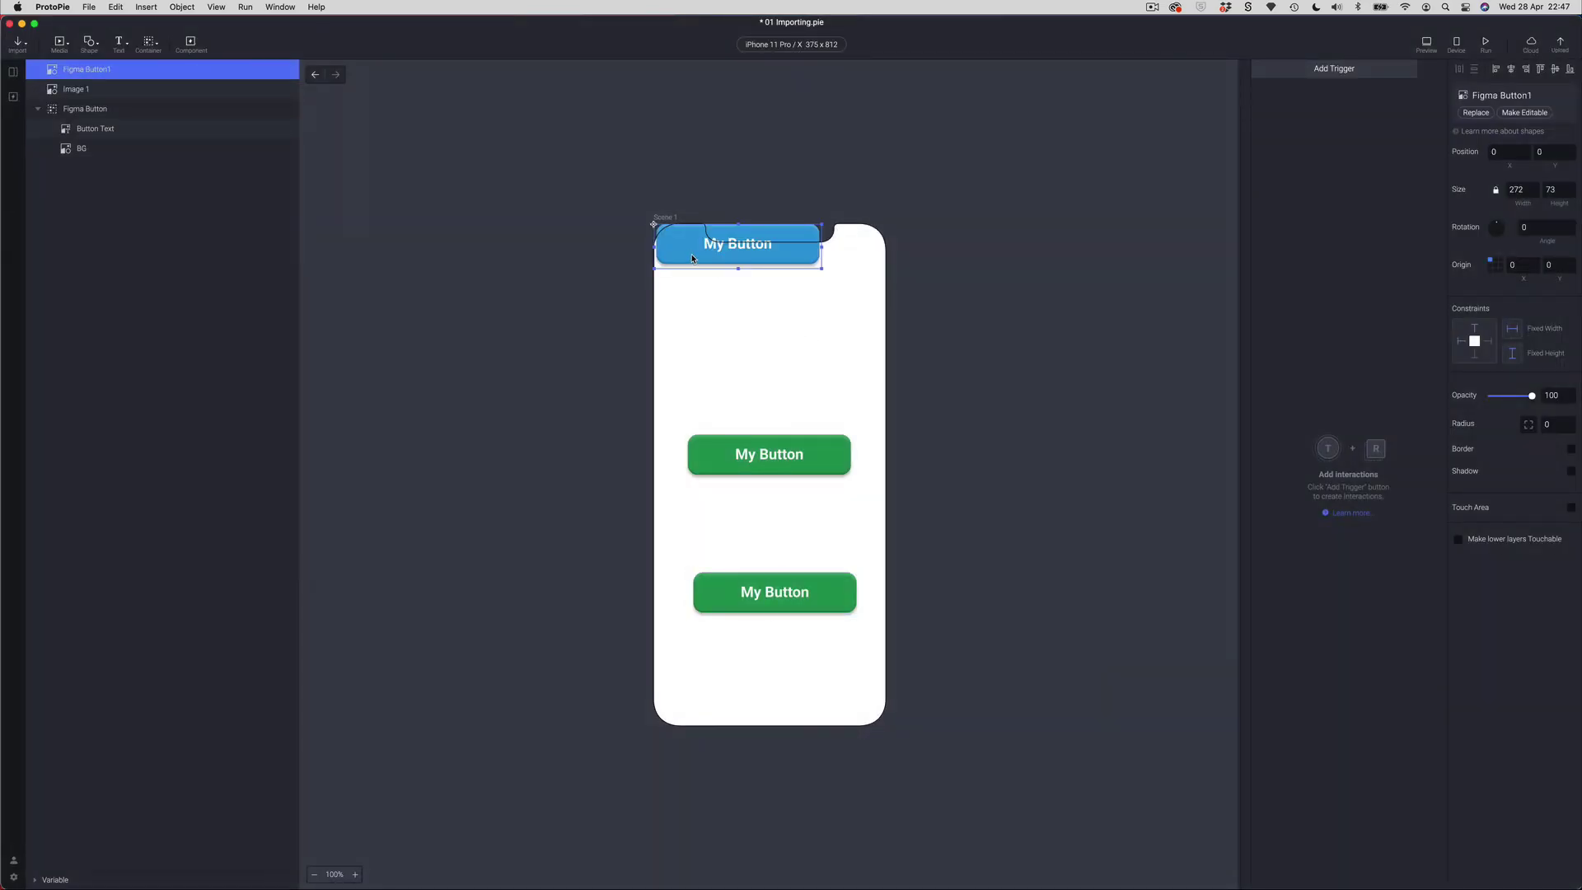
{"action": "left_click_drag", "start_coordinate": [692, 257], "coordinate": [724, 379]}
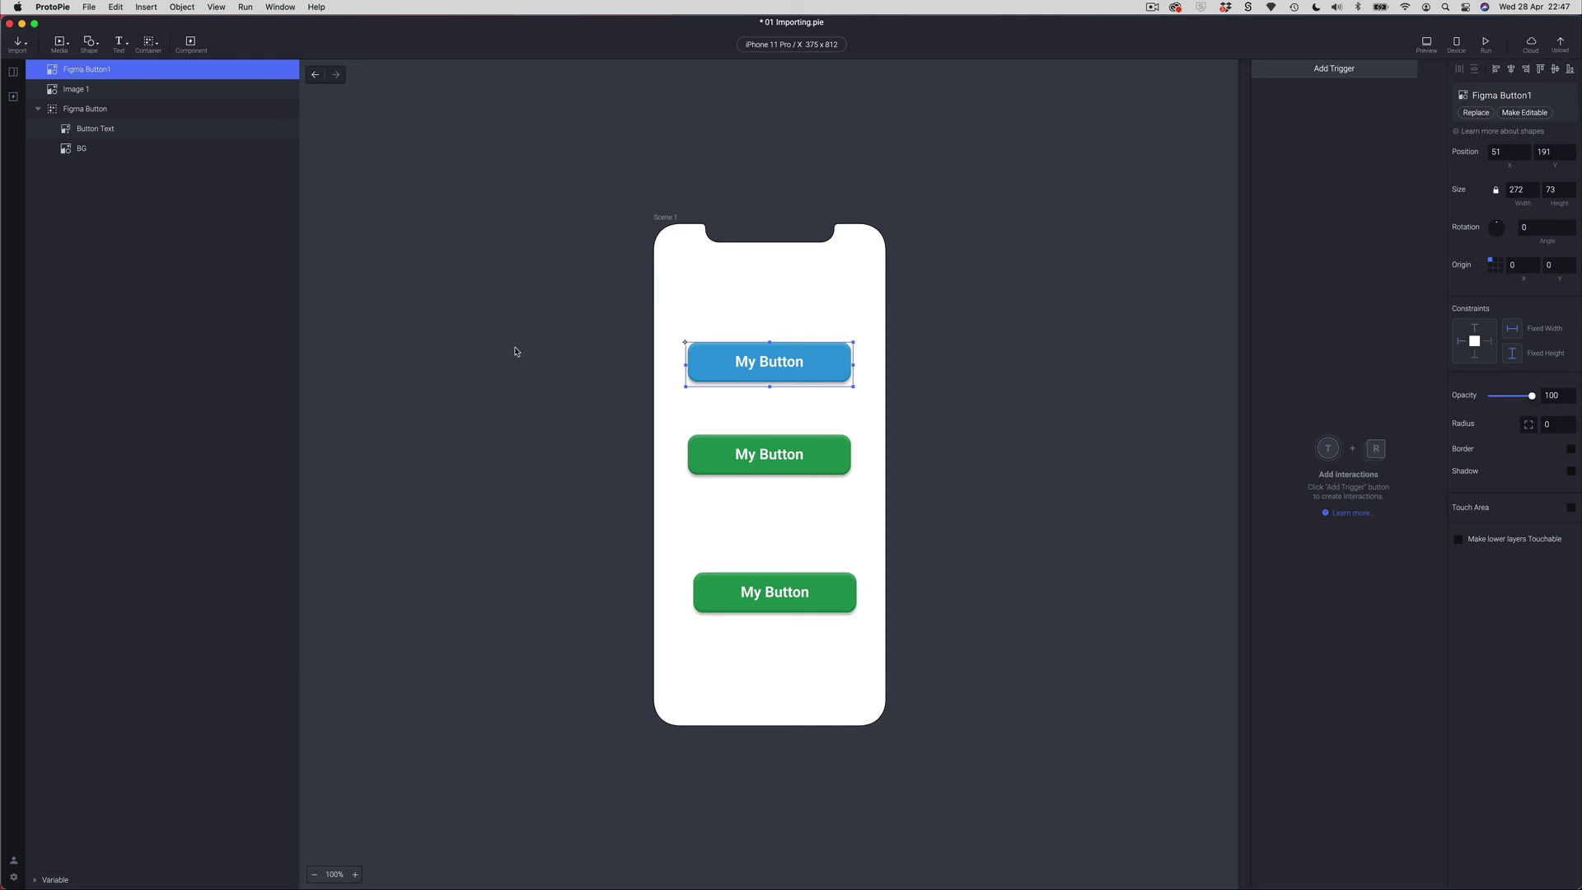
Replace the blue button's image with Figma Button2.svg from the Assets folder
{"action": "left_click", "coordinate": [1480, 117]}
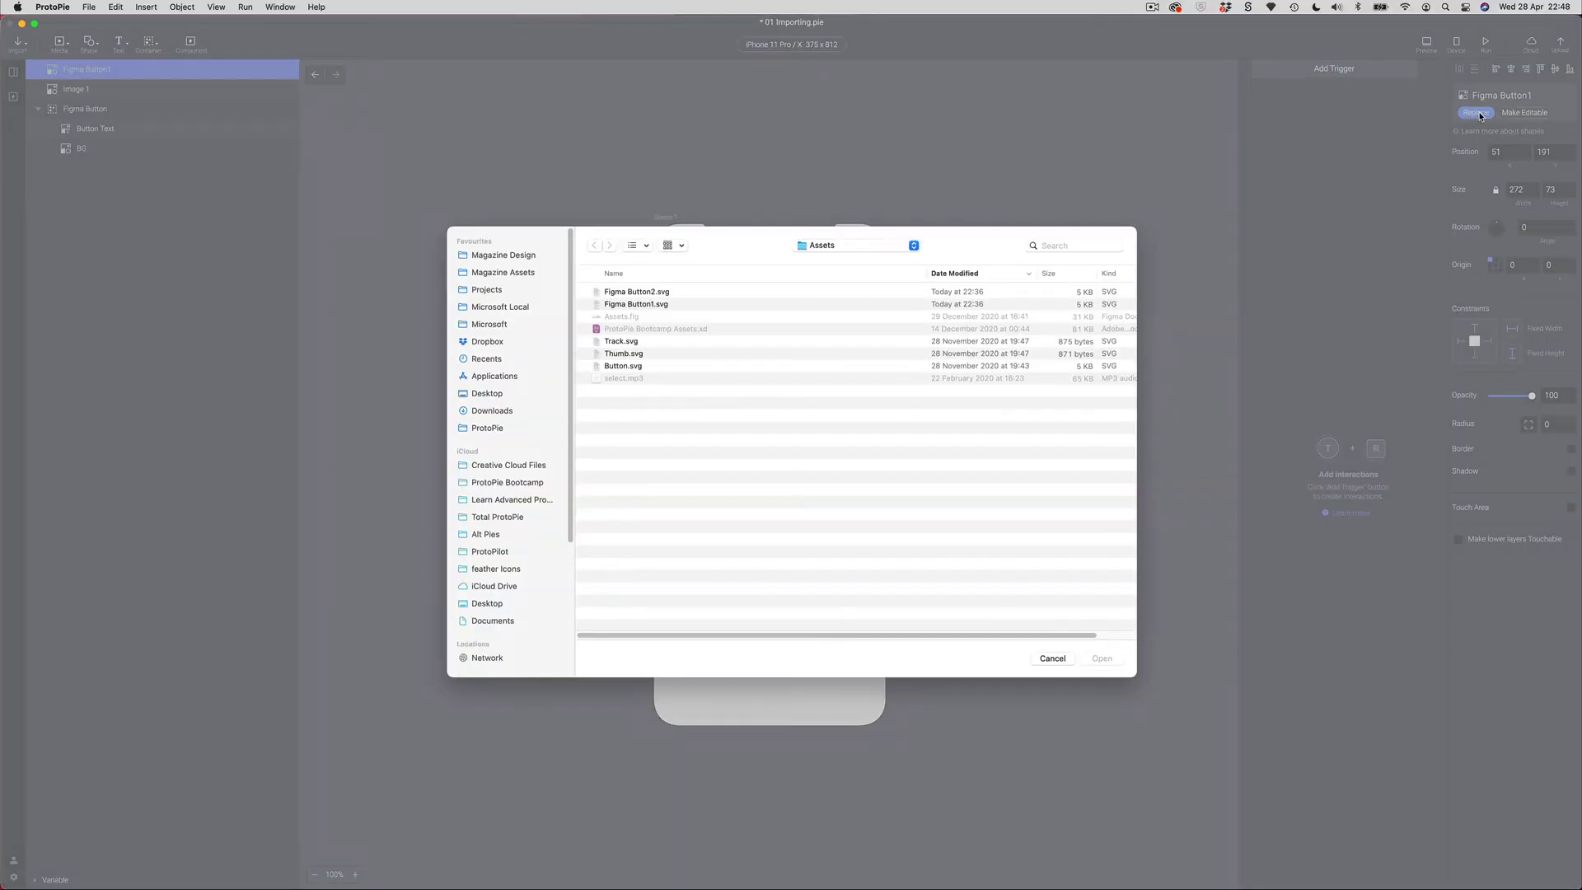
{"action": "left_click", "coordinate": [623, 293]}
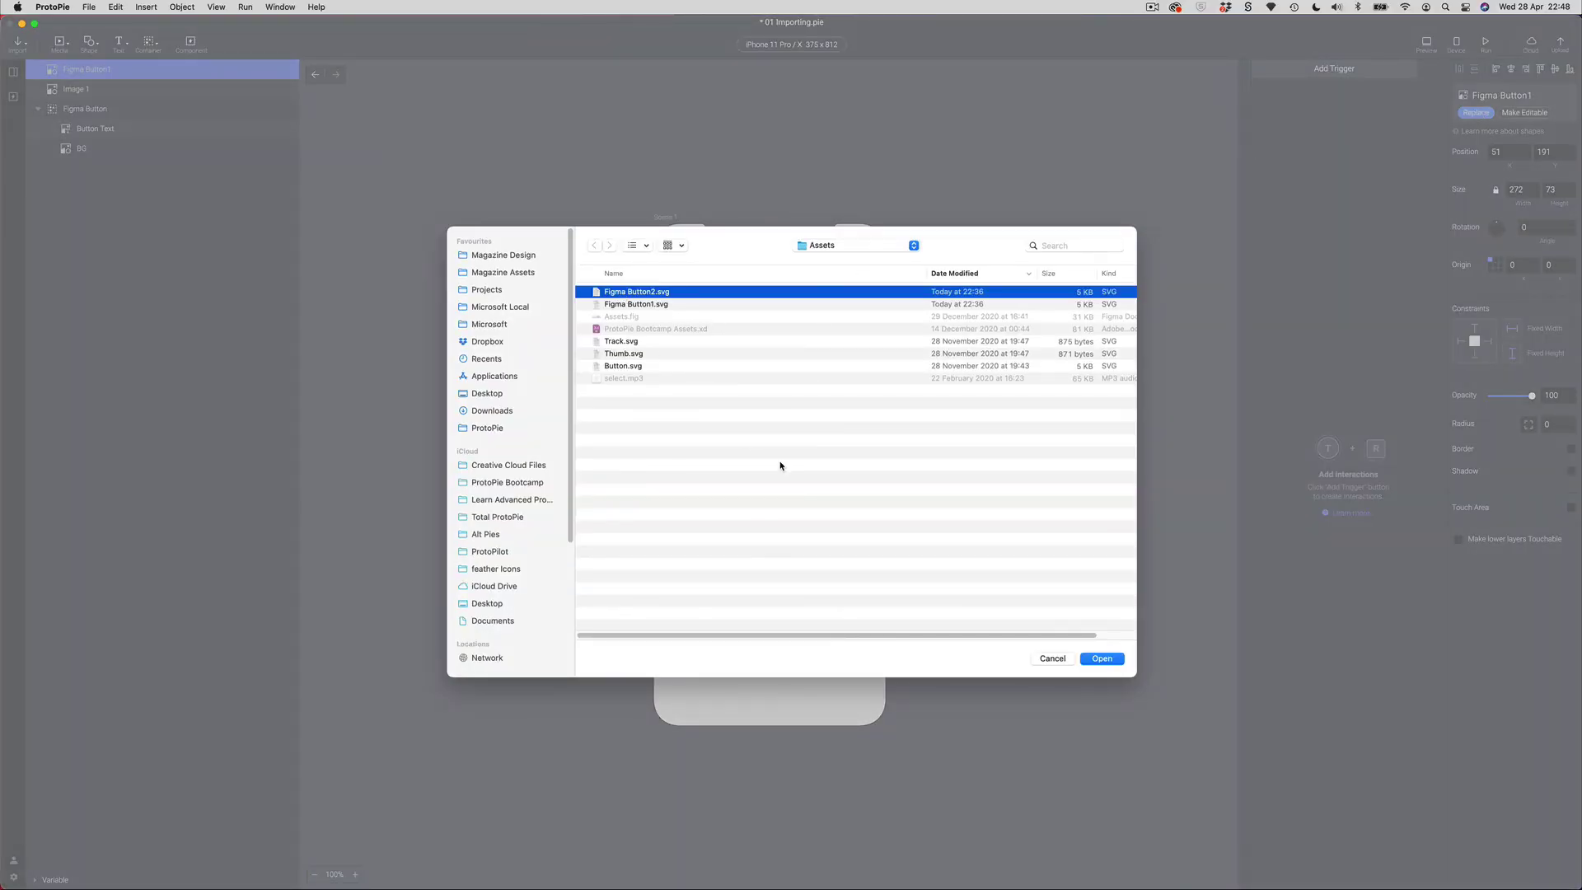
{"action": "left_click", "coordinate": [1101, 658]}
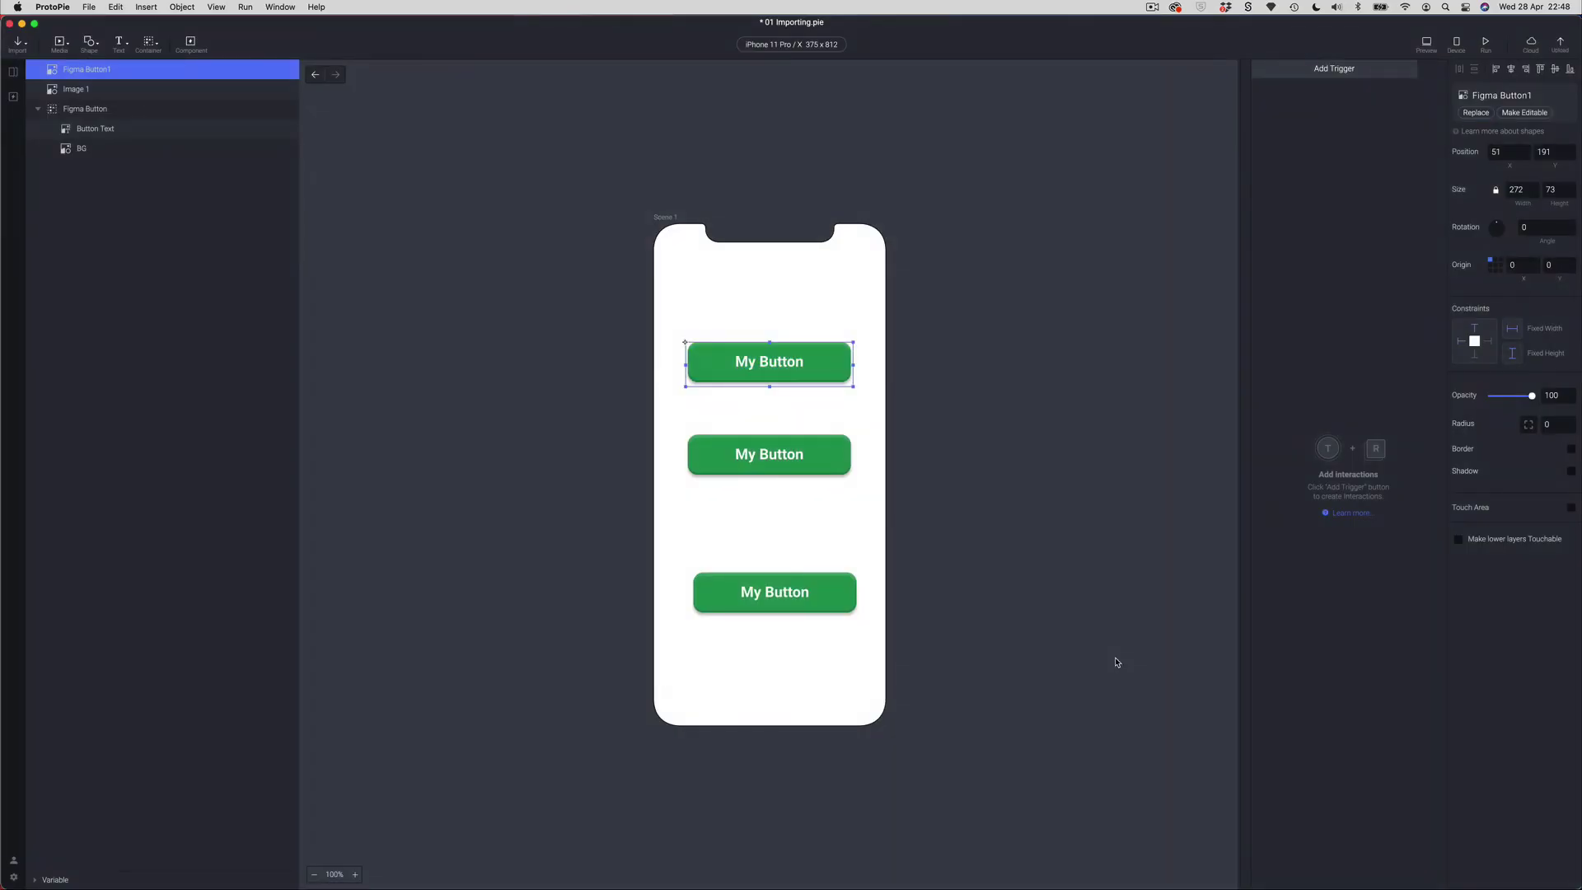